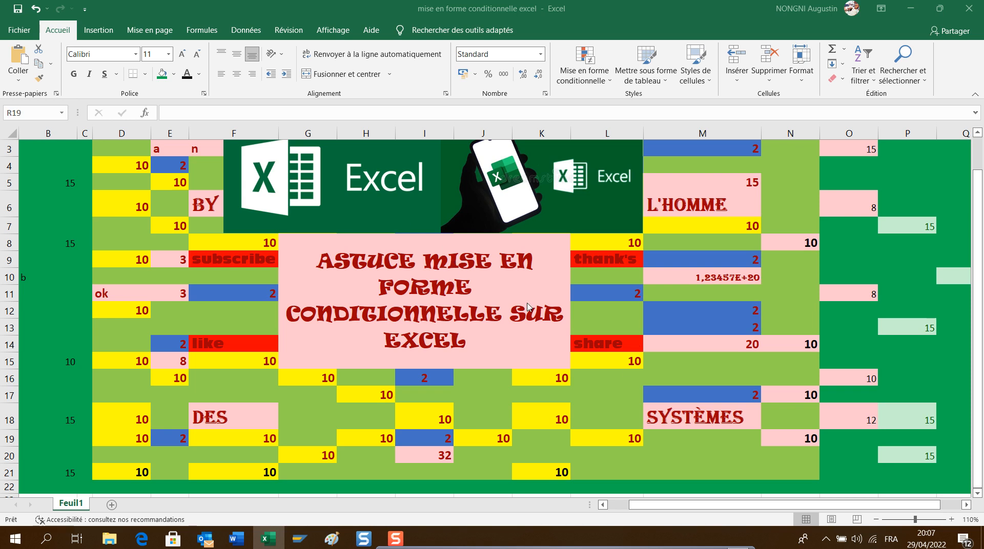
Enter 10 in cell O9, 2 in cell N11 and 20 in cell F16 of the conditionally formatted sheet.
left_click(848, 259)
type("10")
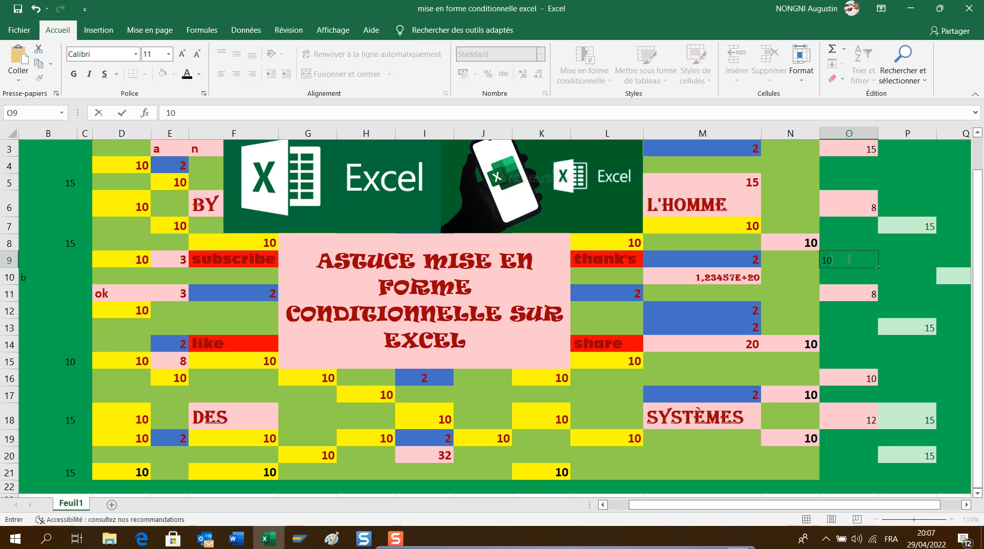
left_click(788, 297)
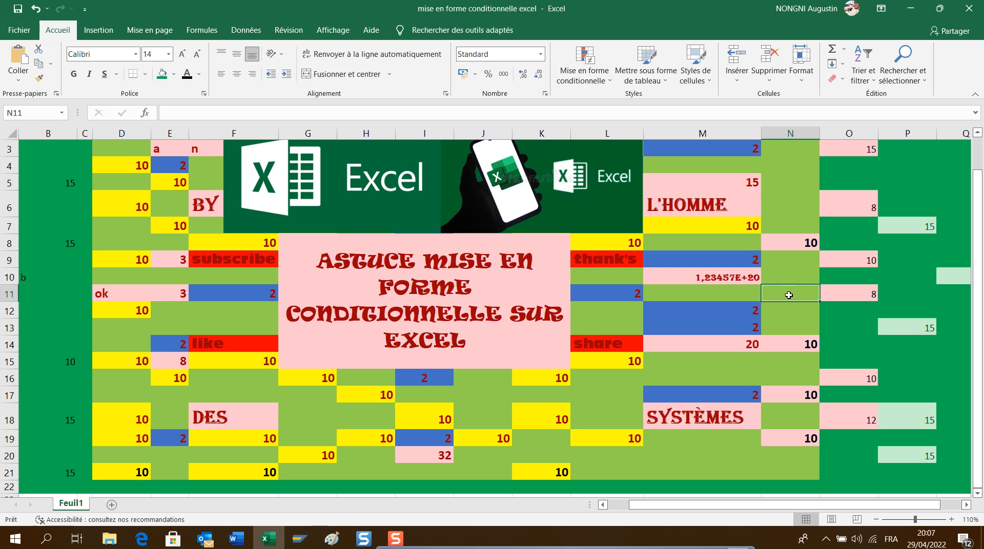
type("2")
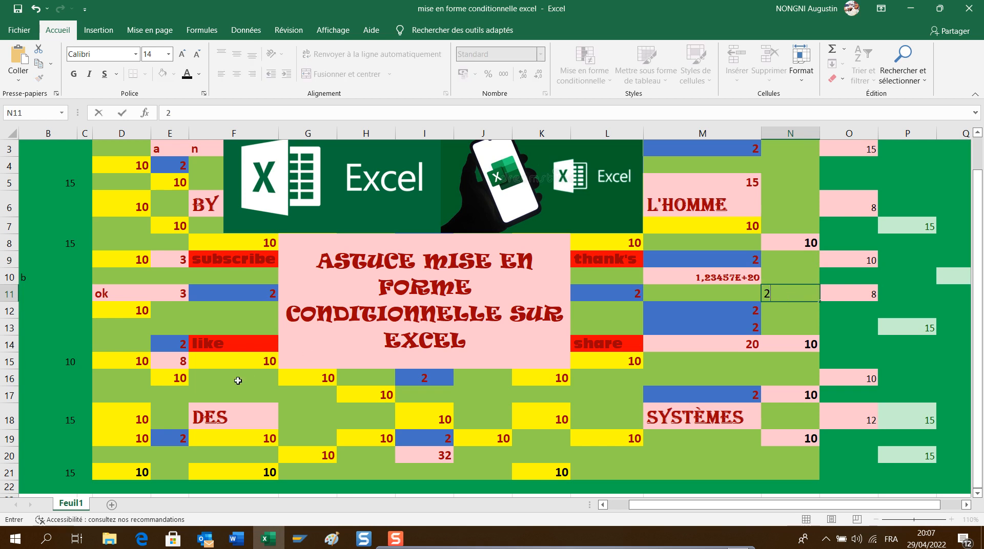
left_click(237, 382)
type("20")
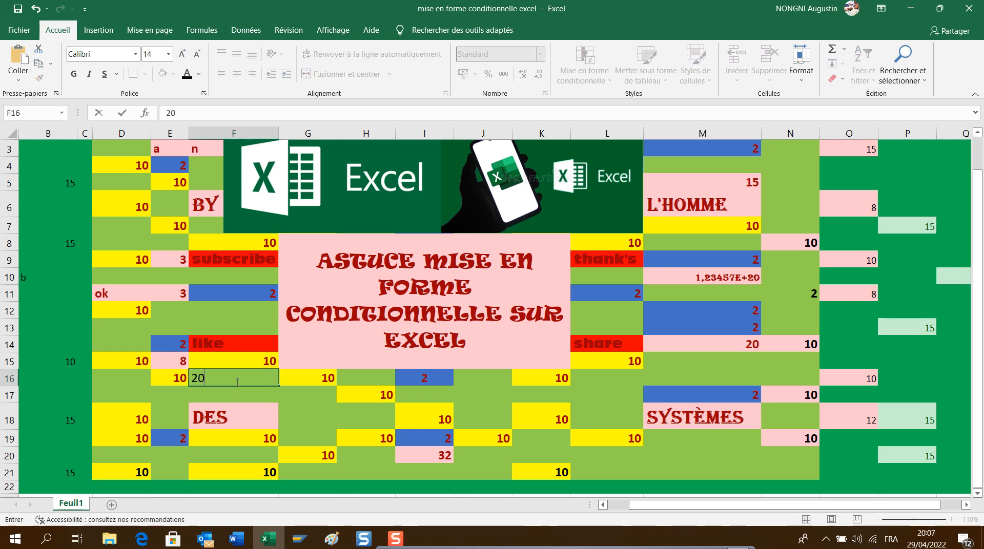
left_click(177, 406)
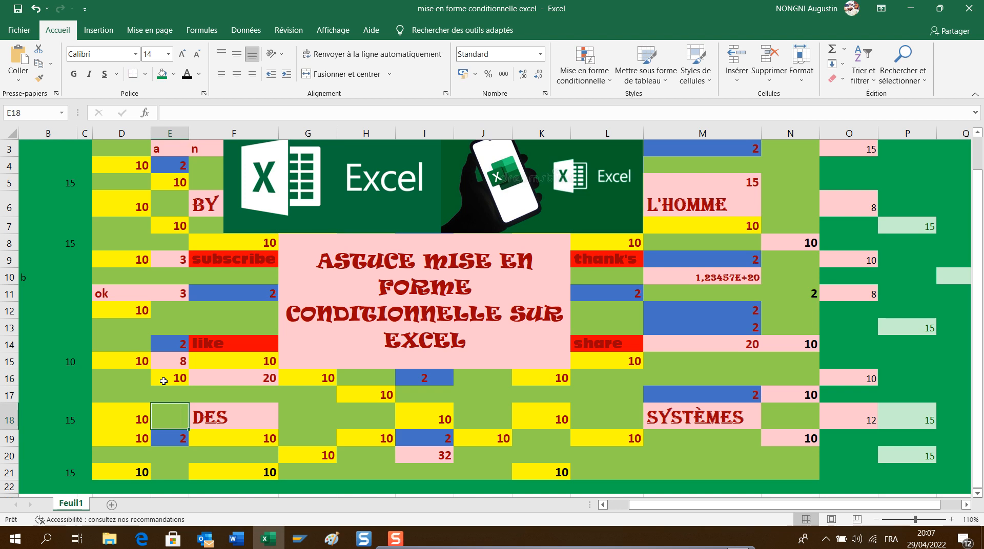
left_click(128, 379)
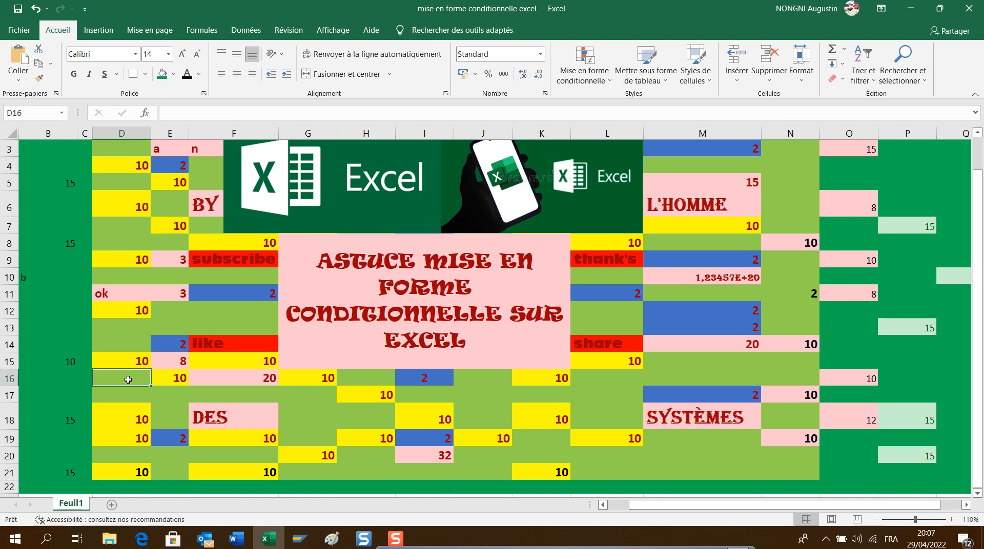
Enter "subscribe" in G19, "share" in J18, "thank's" in L17 and "subscribe" in F12.
left_click(314, 433)
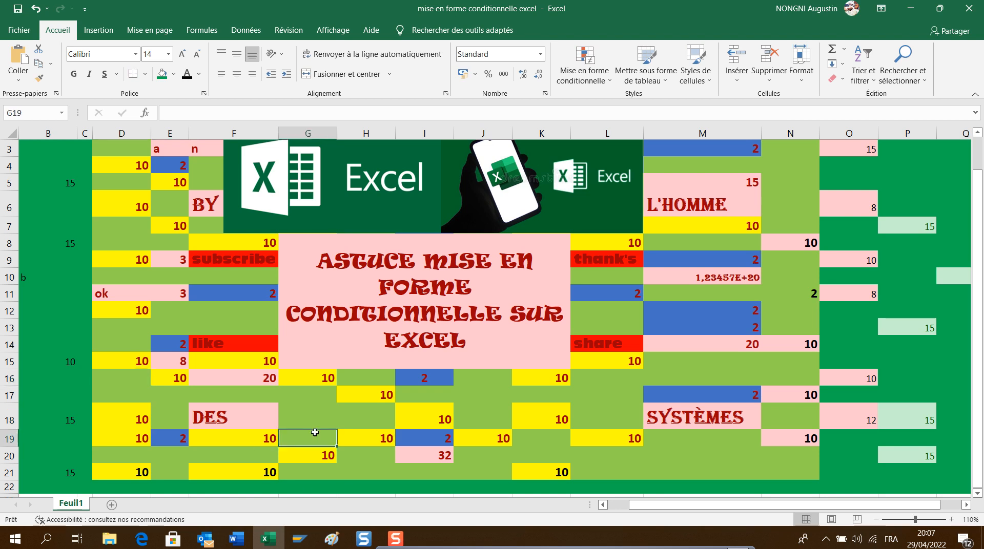
type("5")
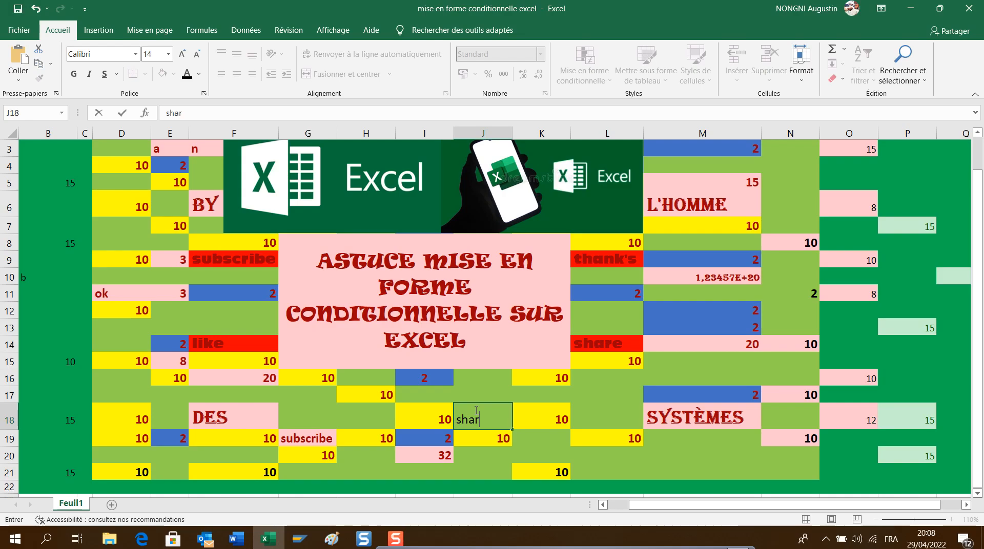
type("e")
left_click(588, 401)
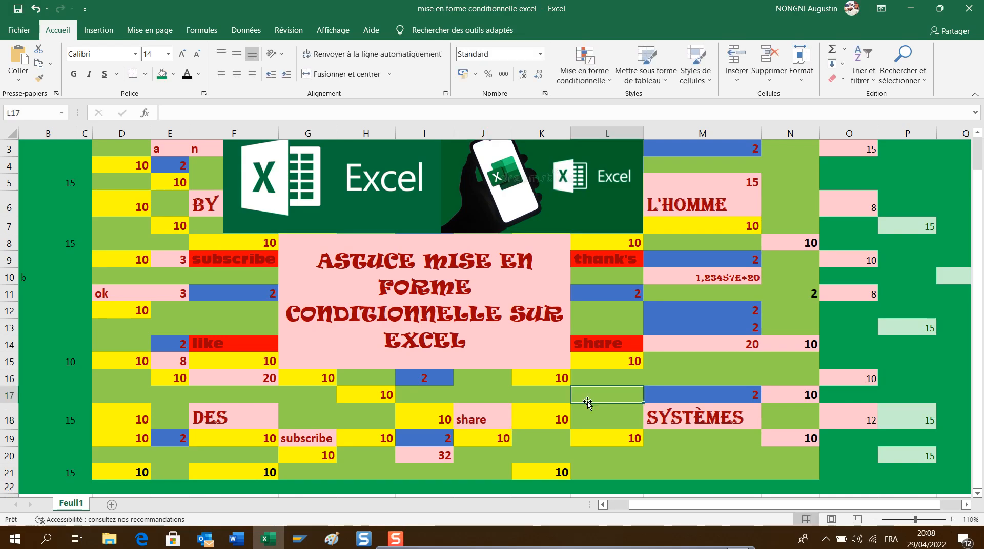
type("than")
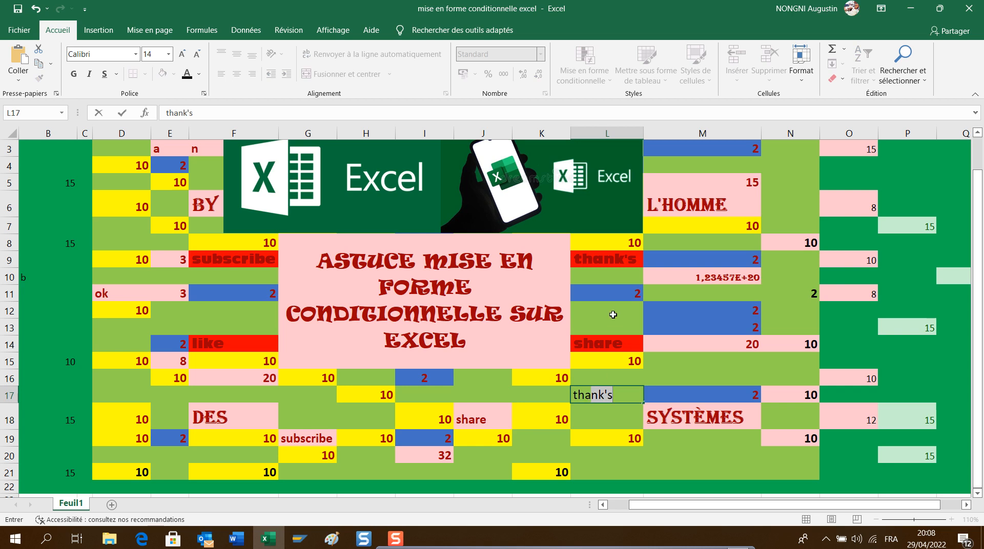
left_click(612, 314)
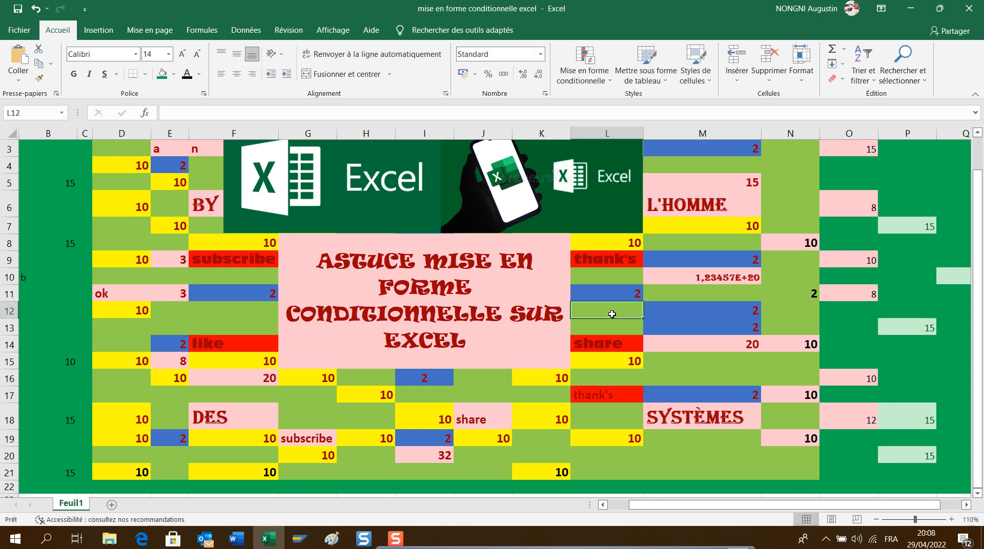
left_click(228, 312)
type("subscribe")
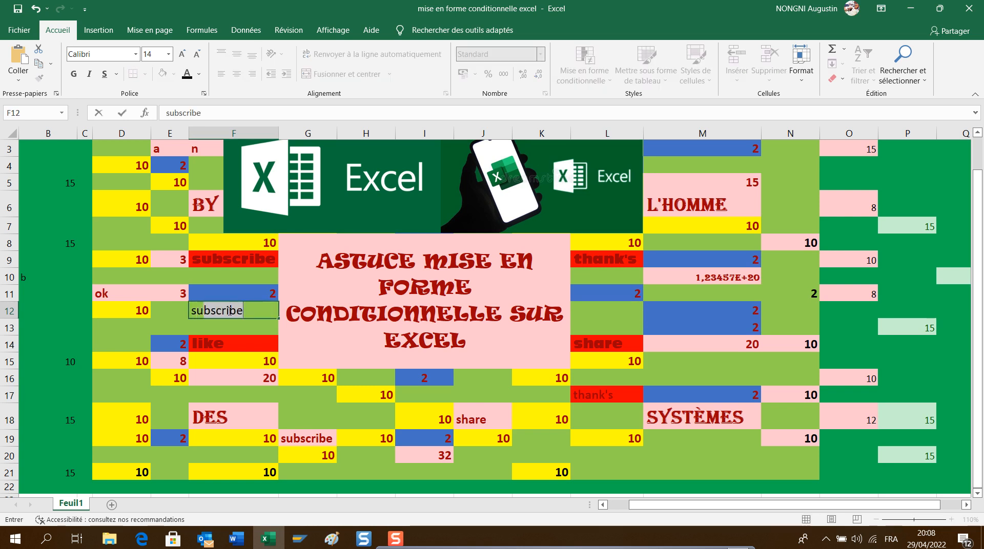
key("Tab")
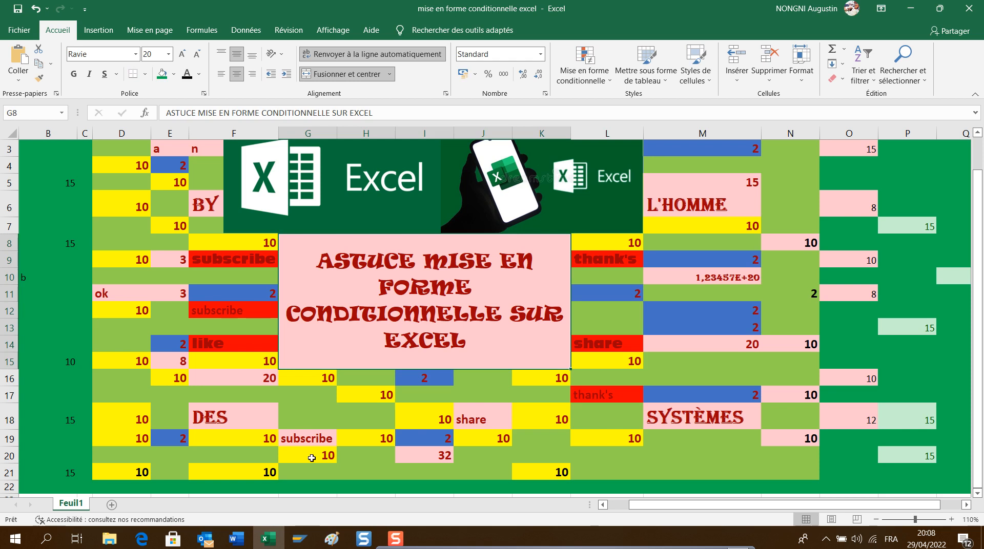
left_click(413, 542)
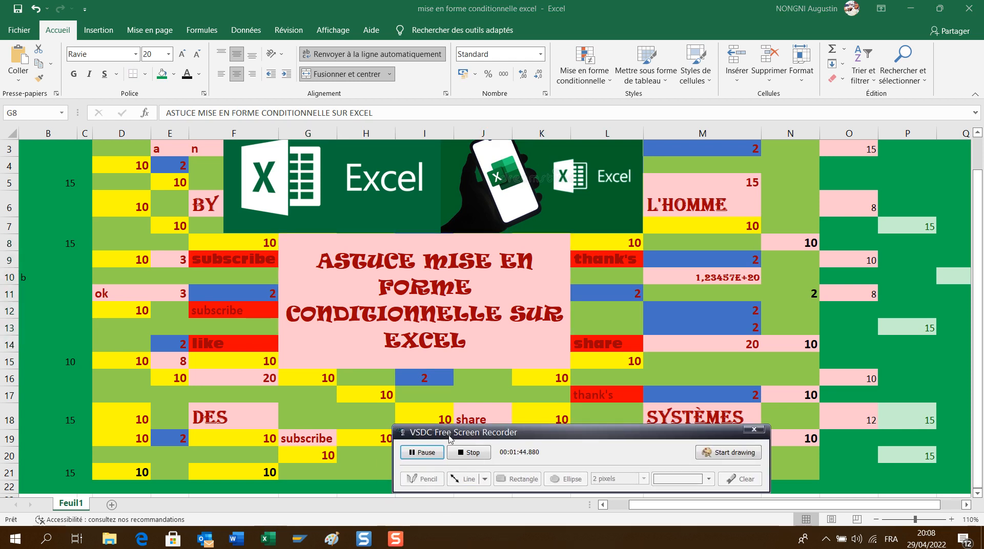
left_click(471, 453)
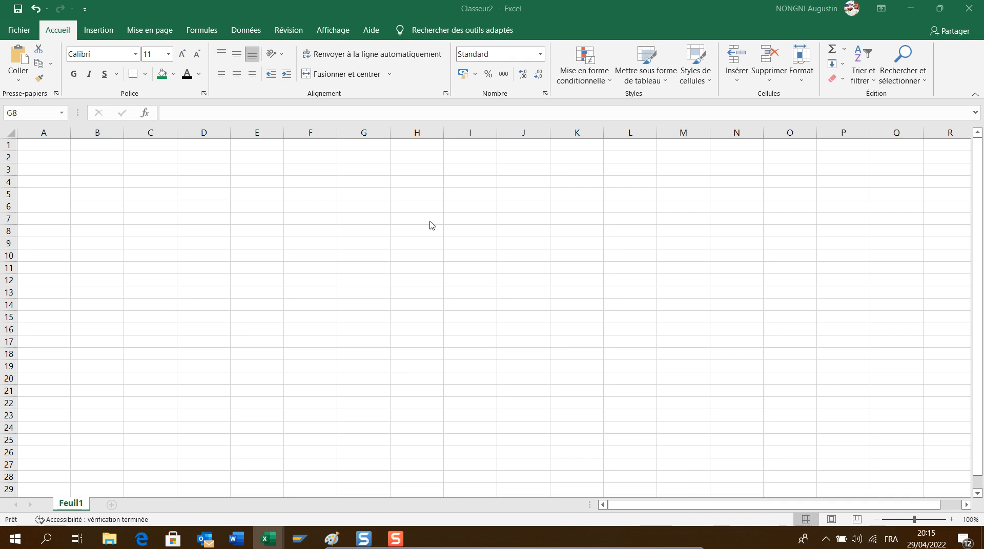
Enter the weekdays lundi, mardi, mercredi, jeudi and vendredi across cells G6 to K6 of the blank sheet.
left_click(416, 207)
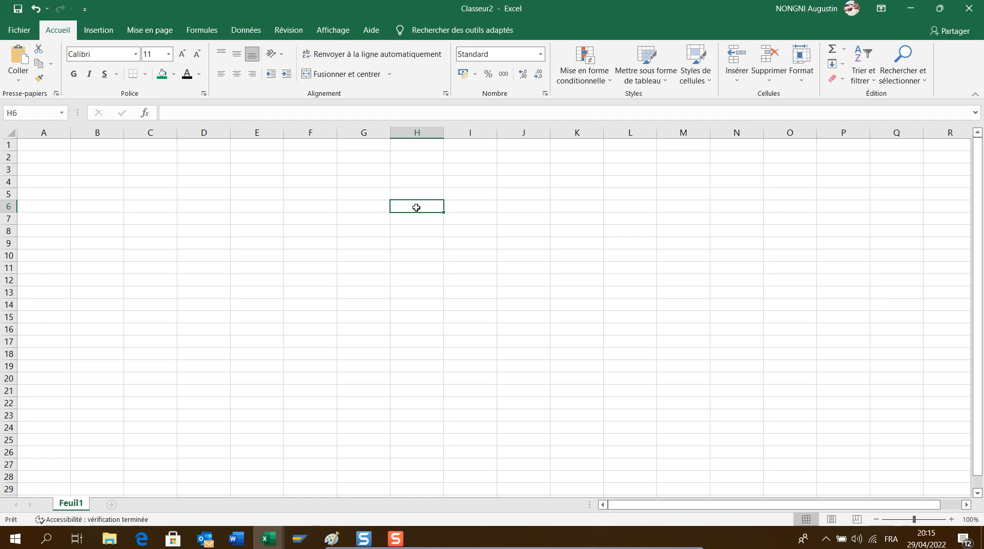
left_click(371, 207)
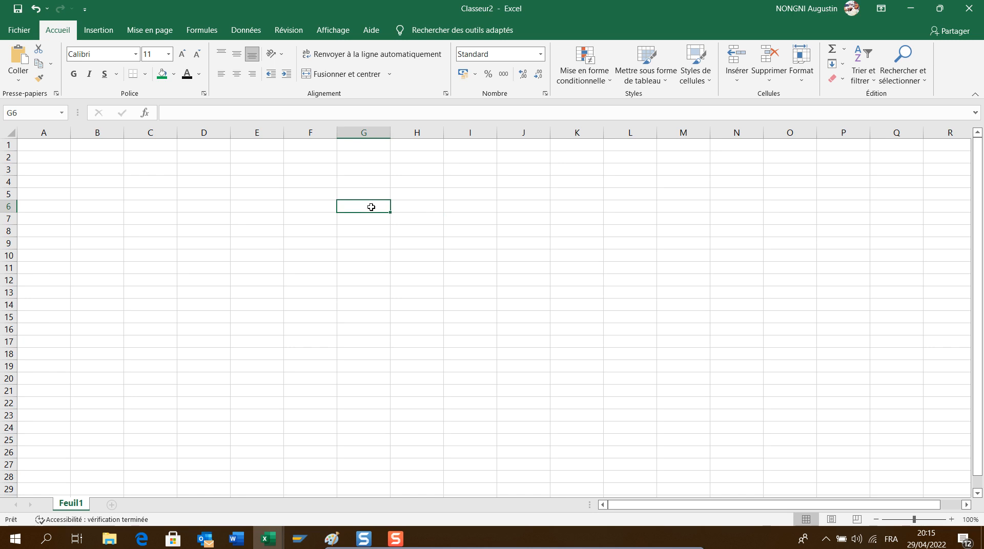
type("lundi")
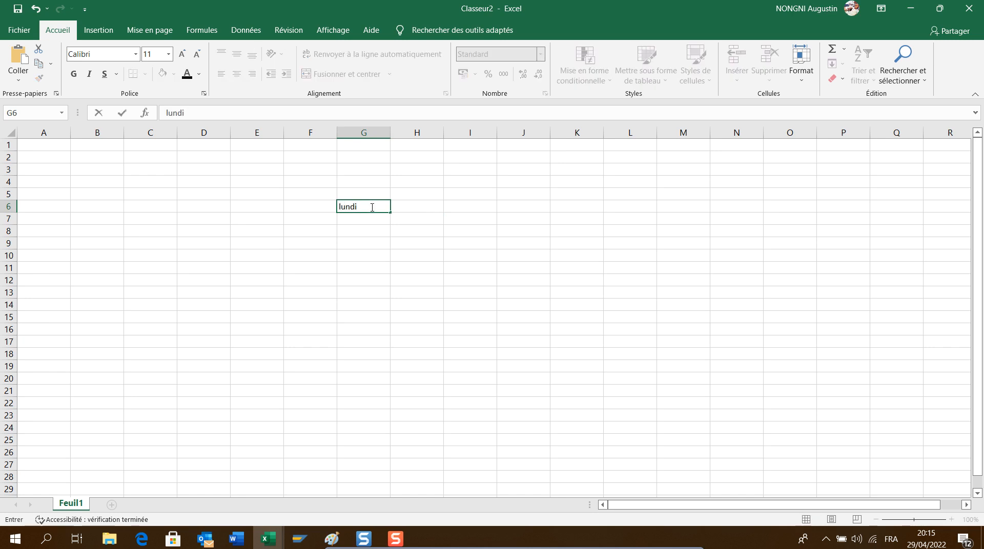
key("Tab")
type("mardi")
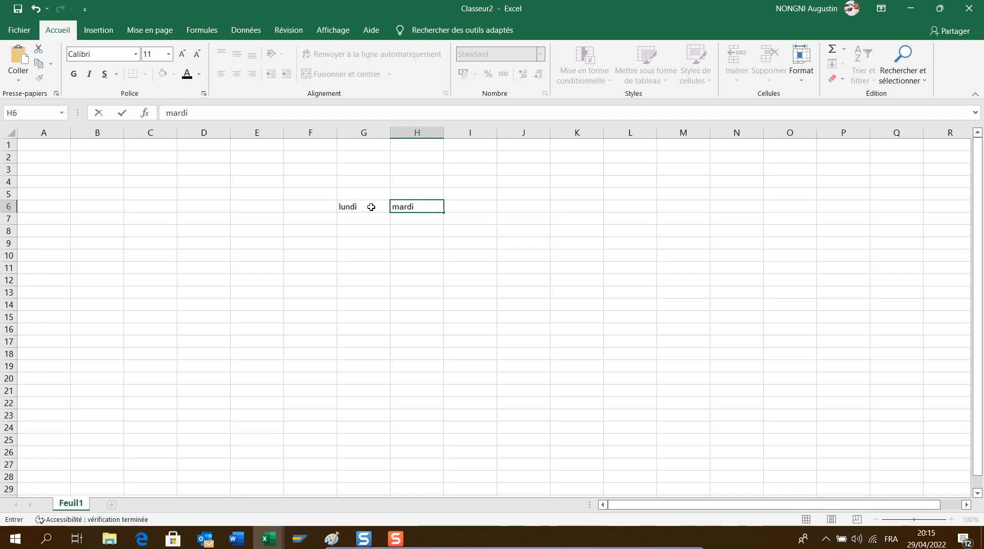
key("Tab")
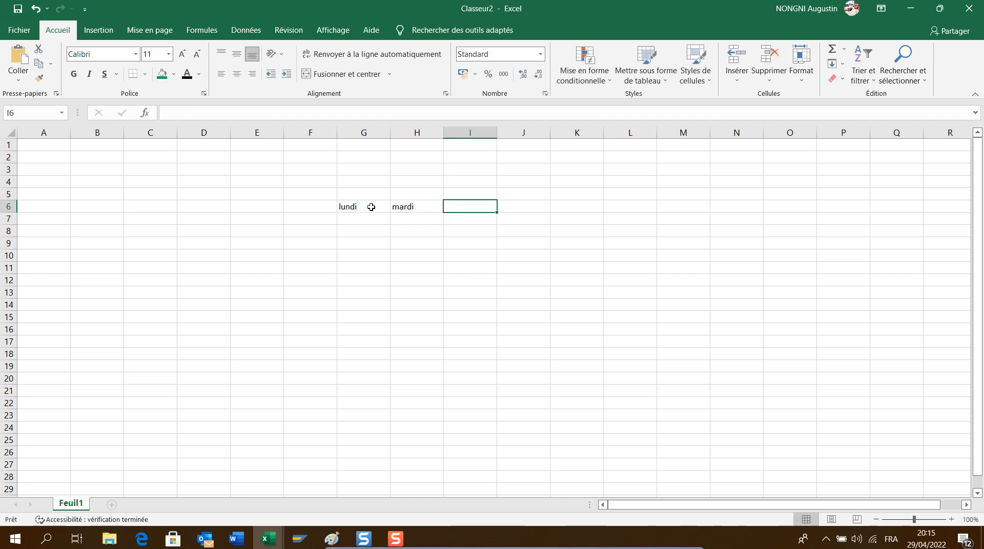
type("merc")
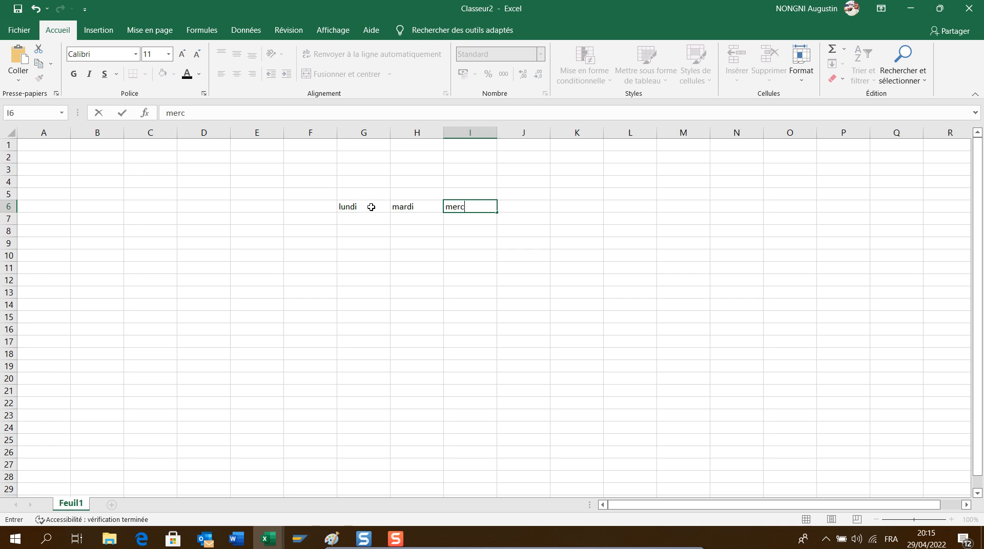
type("redi")
key("Tab")
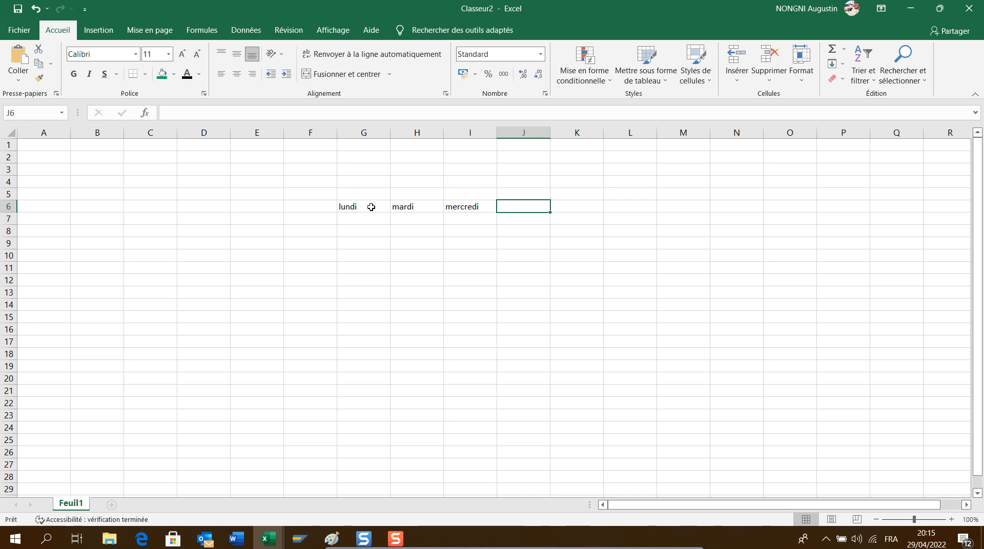
type("jeudi")
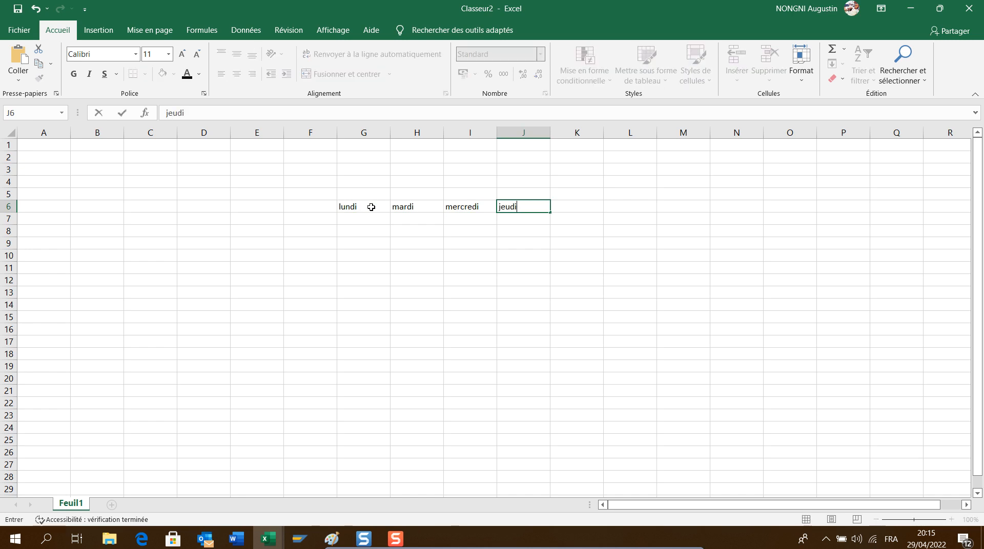
key("Tab")
type("v")
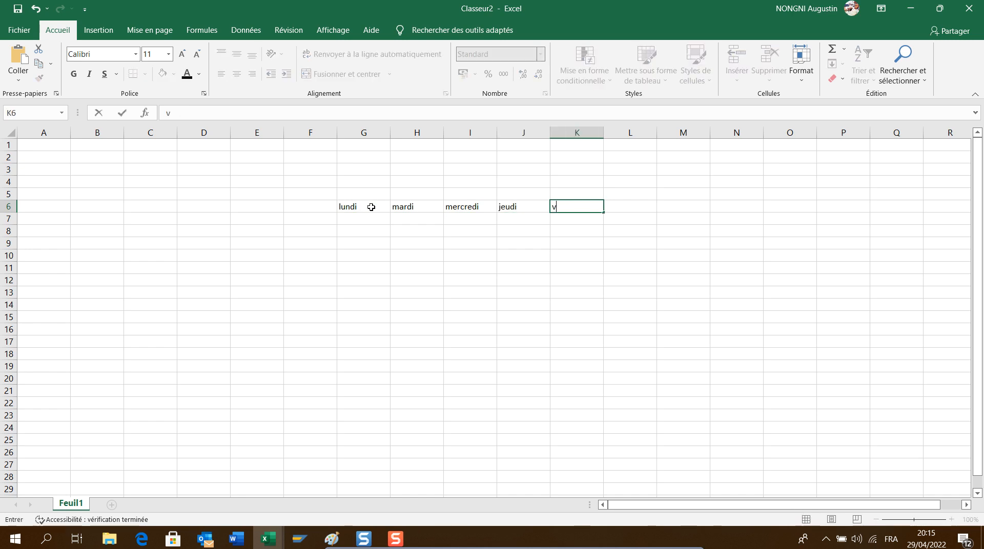
type("endredi")
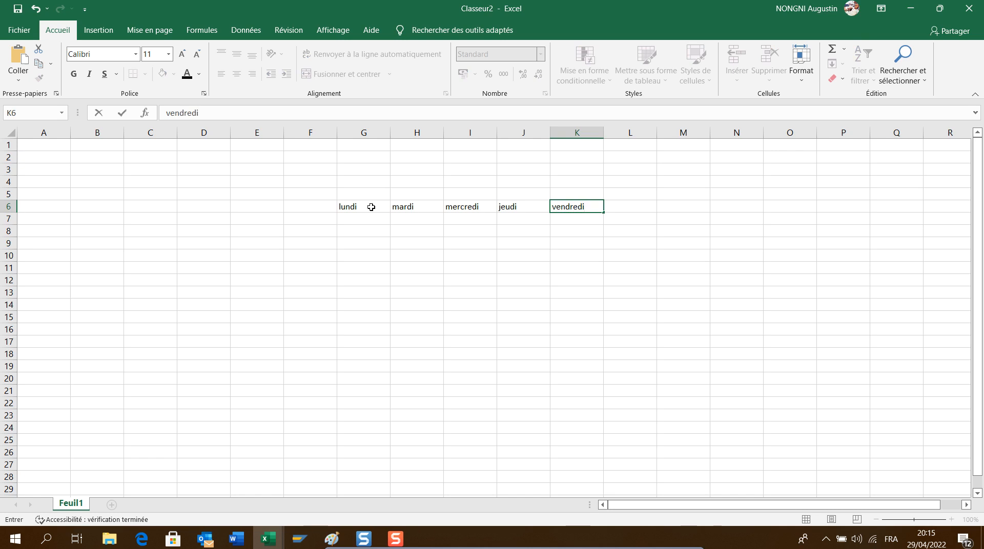
Enter the sample letters a in G10, b in H12, n in I10 and p in J11 below the weekdays.
left_click(352, 255)
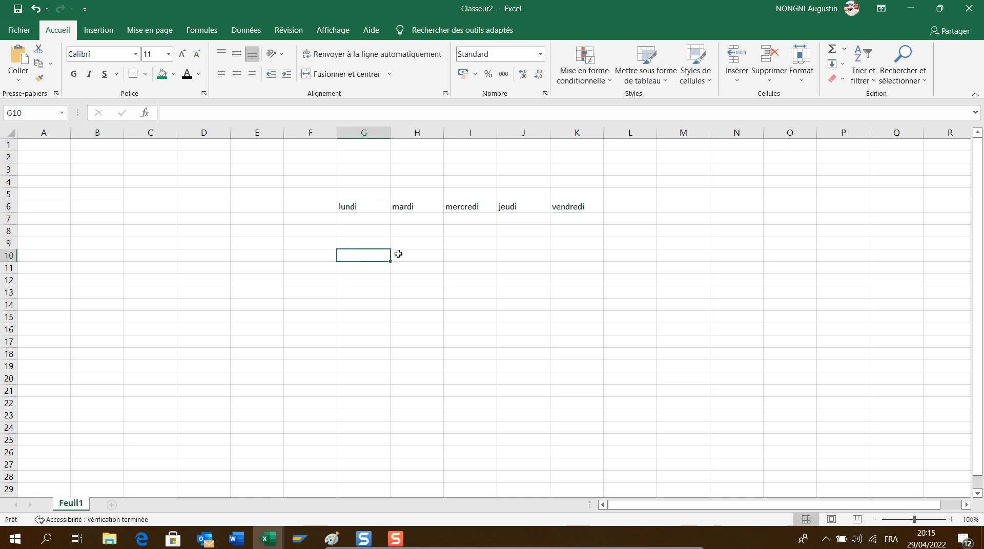
type("a")
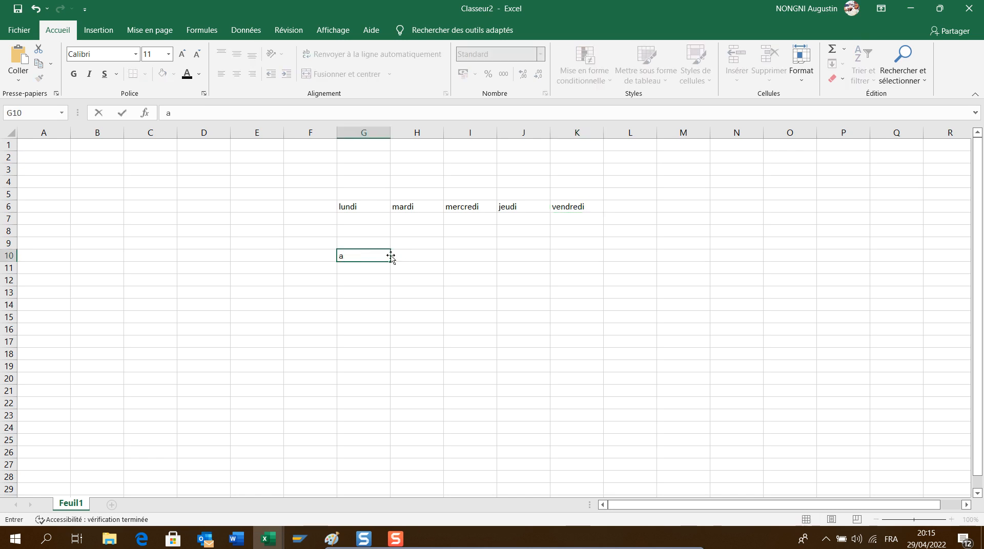
left_click(409, 277)
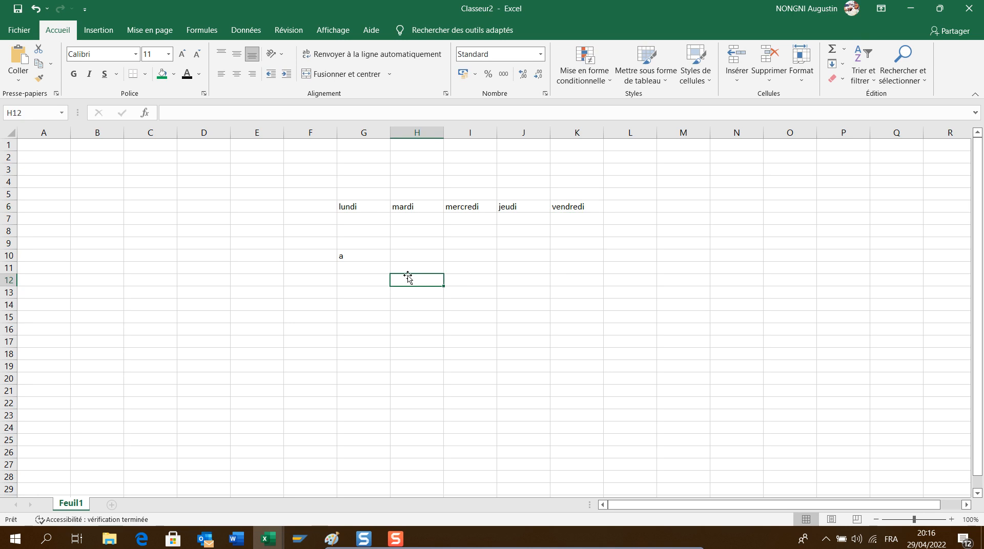
type("b")
left_click(457, 256)
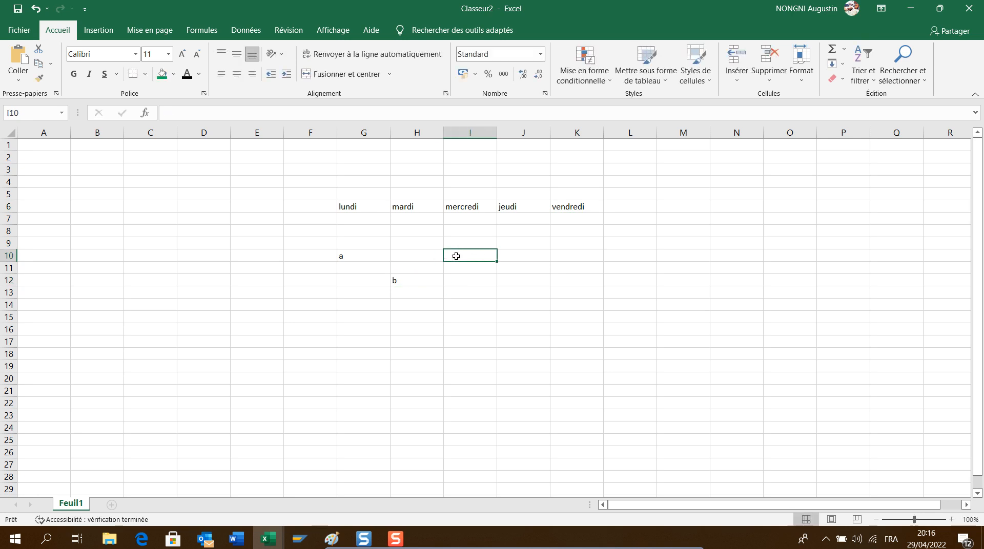
type("n")
left_click(549, 264)
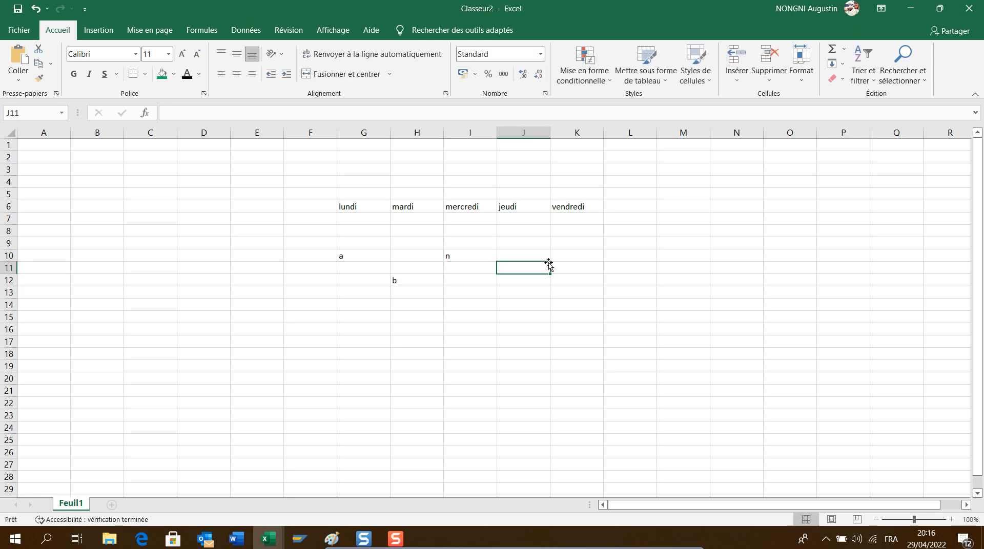
type("p")
Enter the sample numbers 12 in K15, 10 in I16 and 1 in G15.
left_click(568, 315)
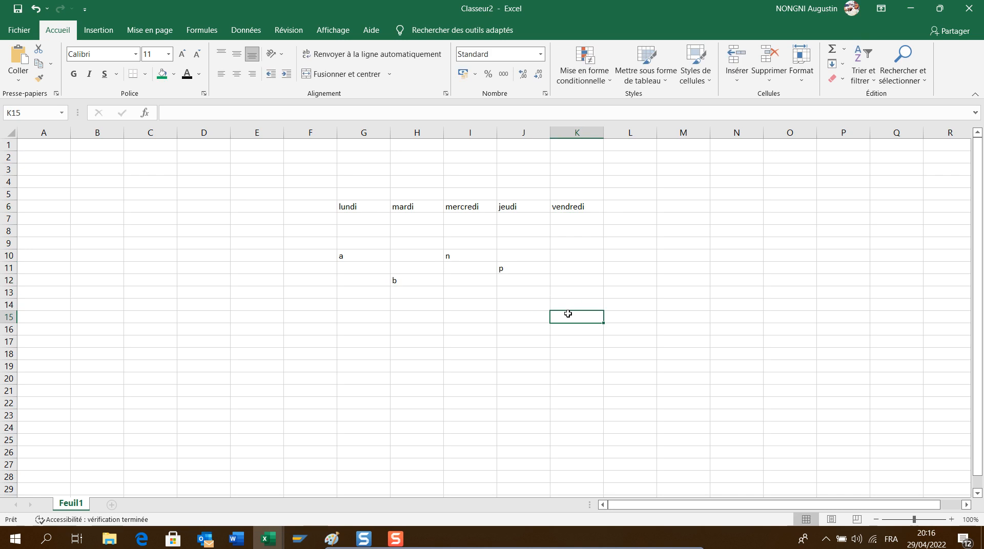
type("12")
left_click(454, 326)
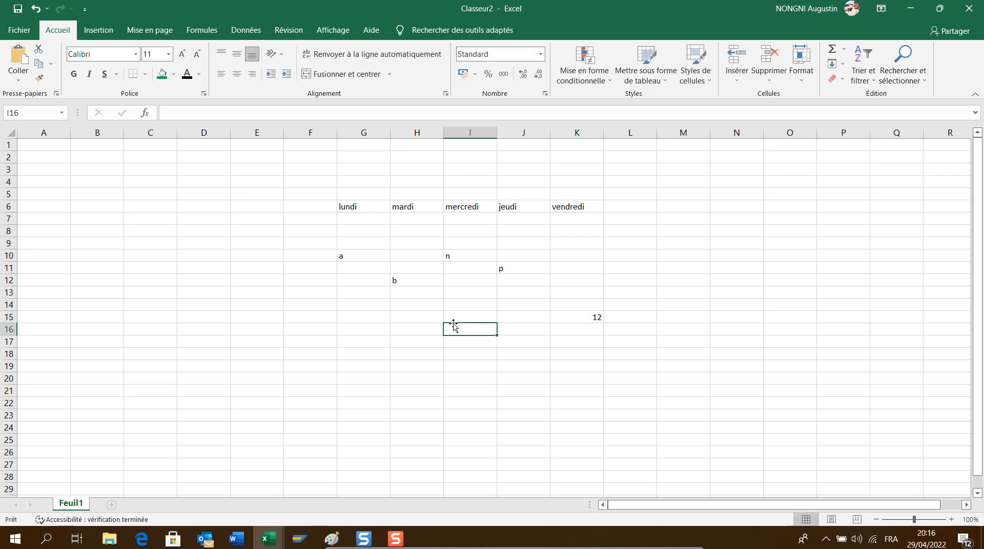
type("10")
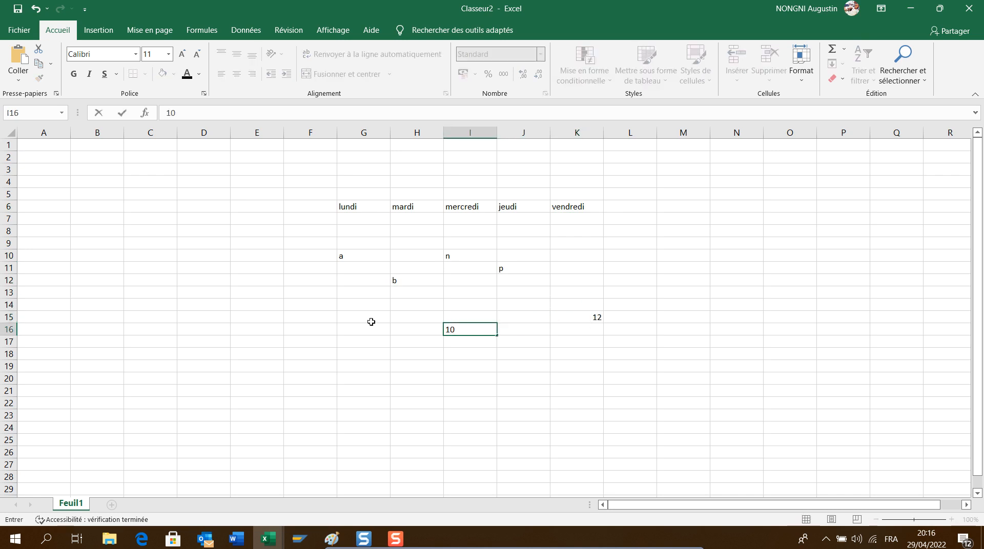
left_click(353, 319)
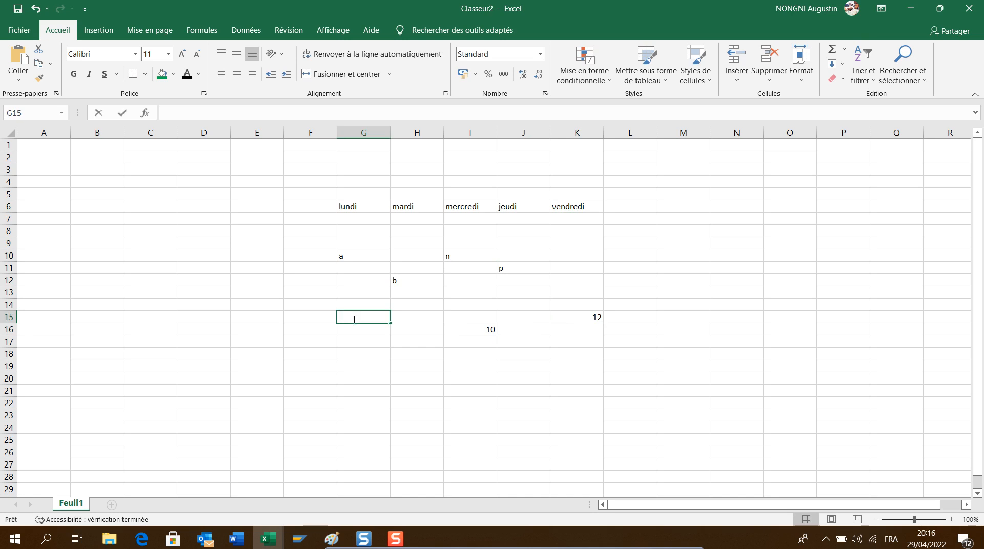
type("1")
left_click(346, 352)
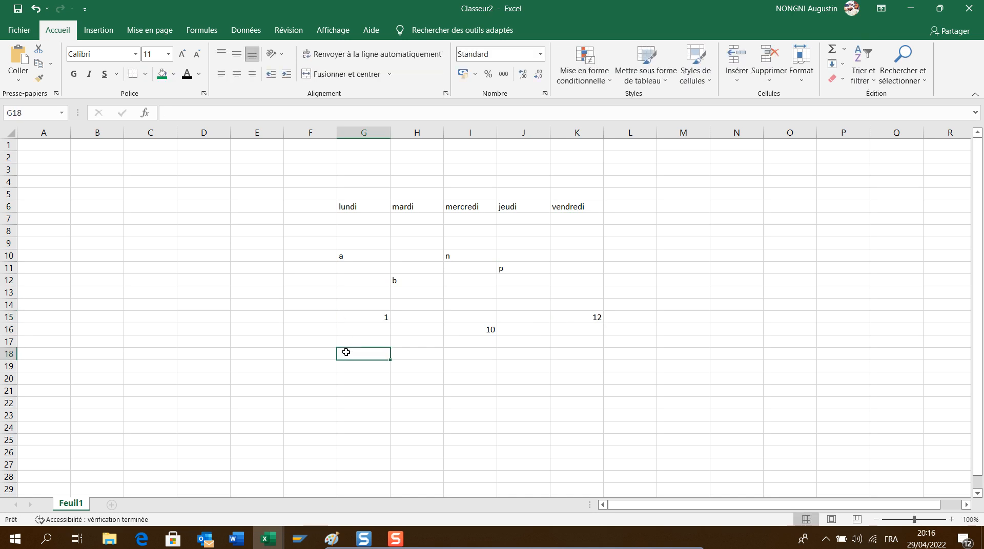
Enter the sample numbers 2 in G18, 8 in F14, 7 in F8 and 7 in F17.
type("2")
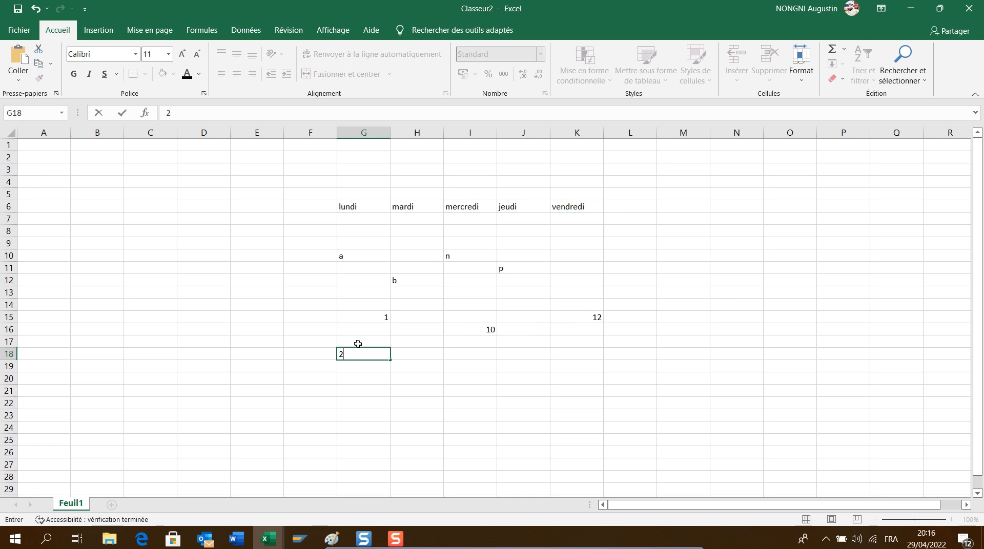
left_click(320, 307)
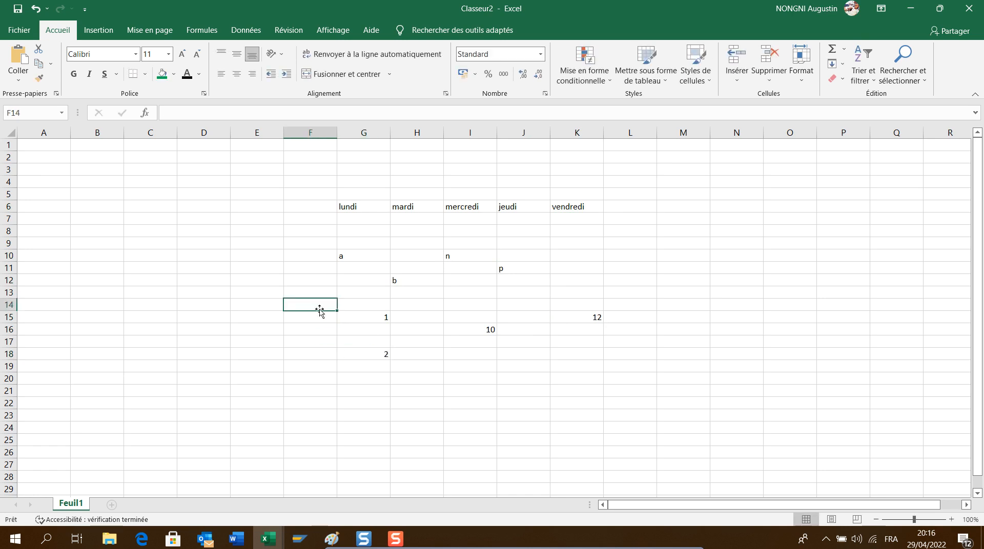
type("8")
left_click(310, 234)
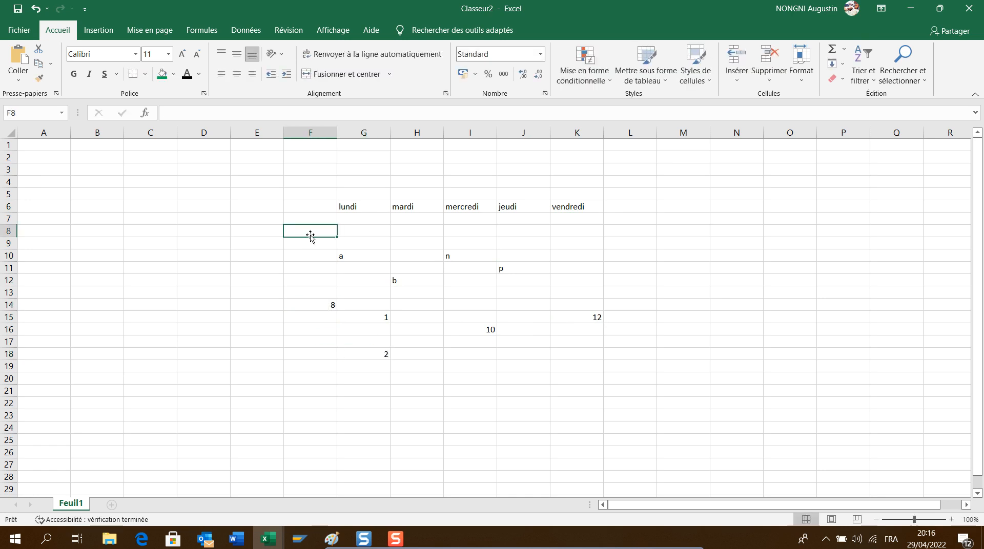
type("7")
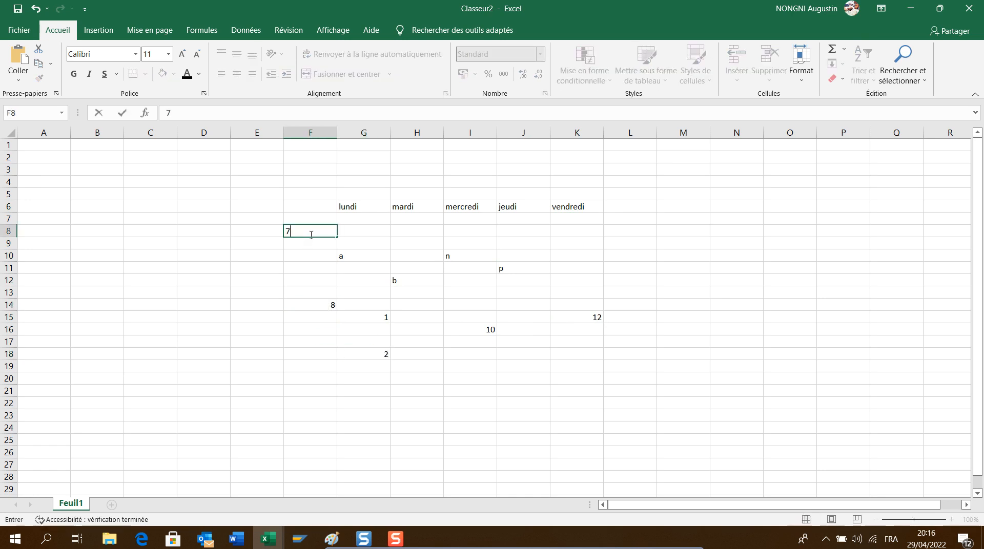
left_click(312, 341)
type("7")
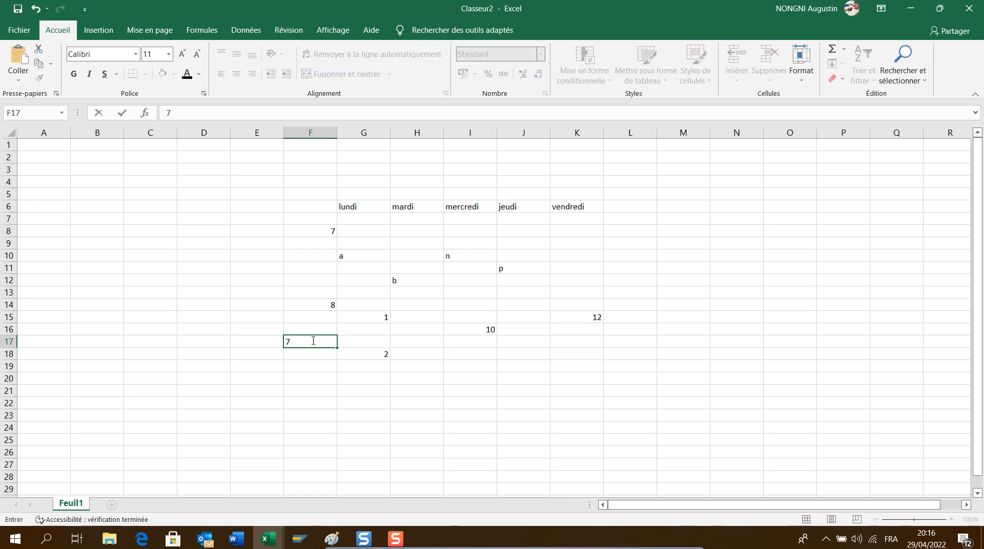
Enter the sample letters a in K9 and d in K12 below vendredi.
left_click(562, 243)
type("a")
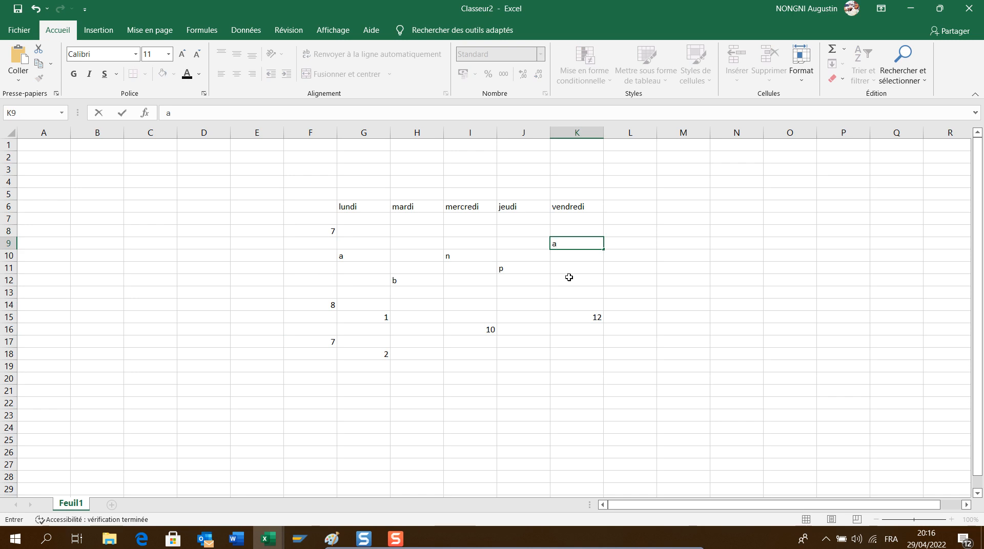
left_click(569, 277)
type("d")
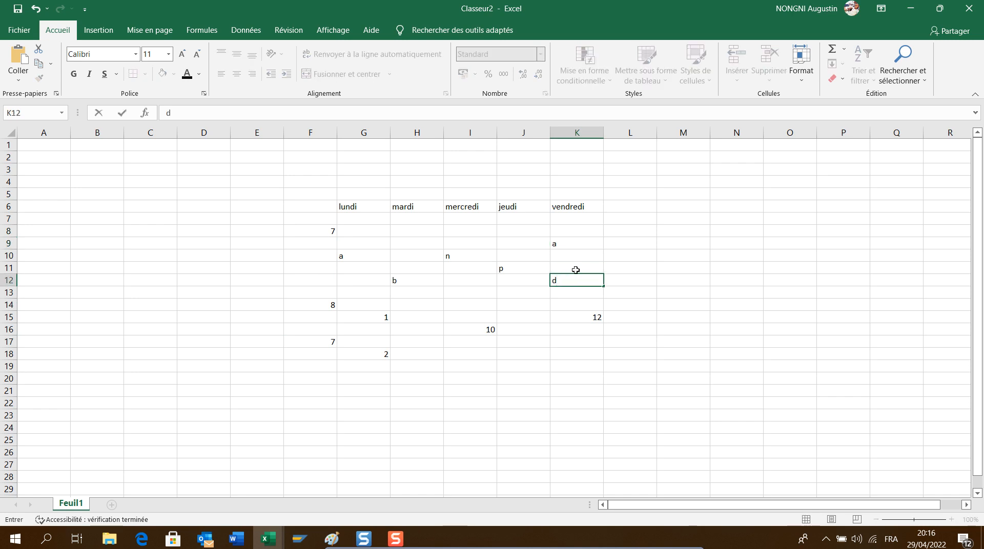
left_click(575, 268)
left_click_drag(597, 193, 326, 362)
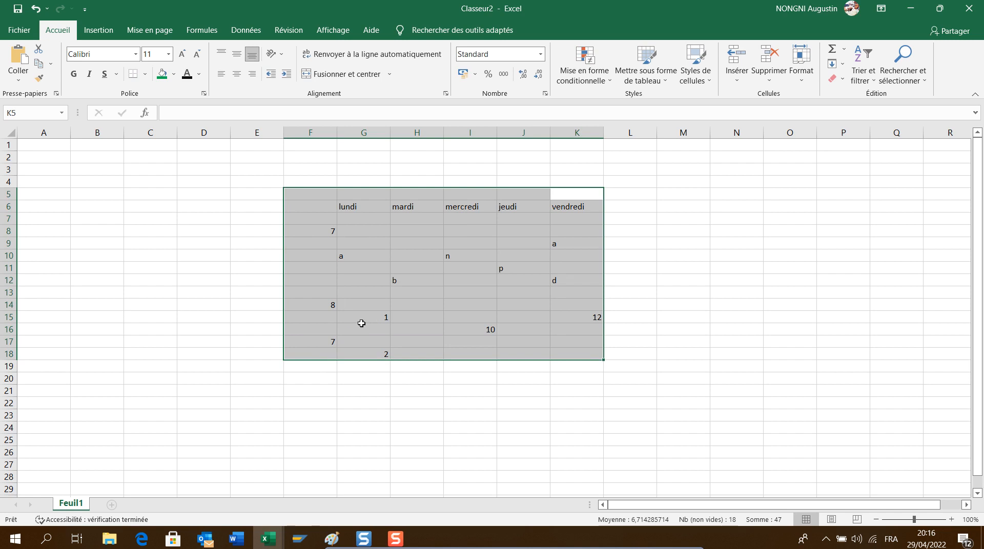
left_click(253, 299)
key("shift+Right")
key("shift+Right")
key("shift+Down")
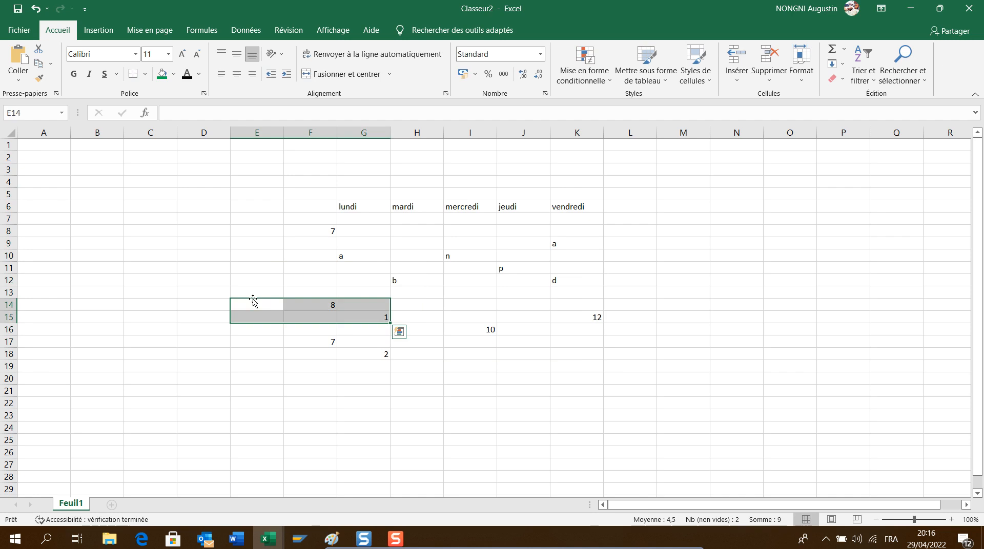
left_click(136, 176)
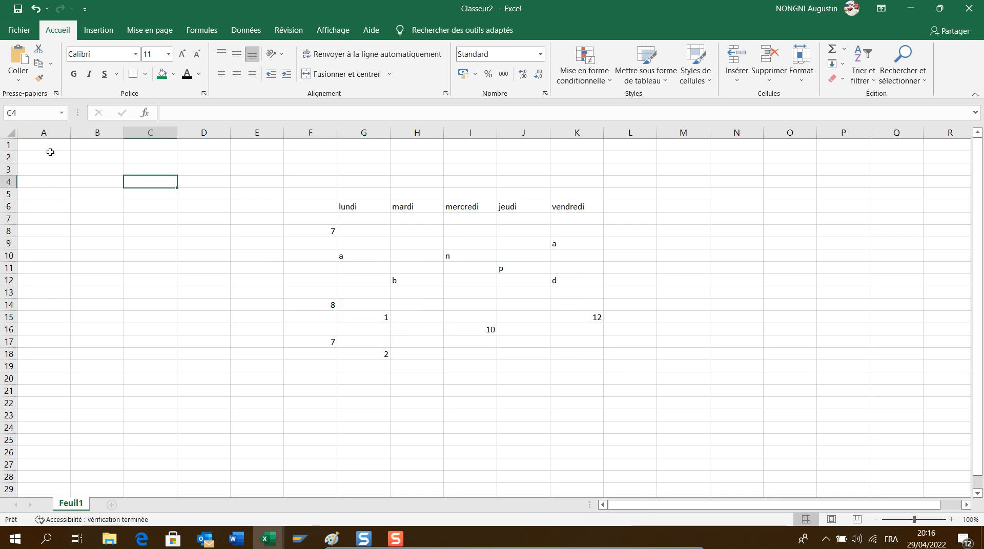
left_click(50, 154)
key("ctrl+a")
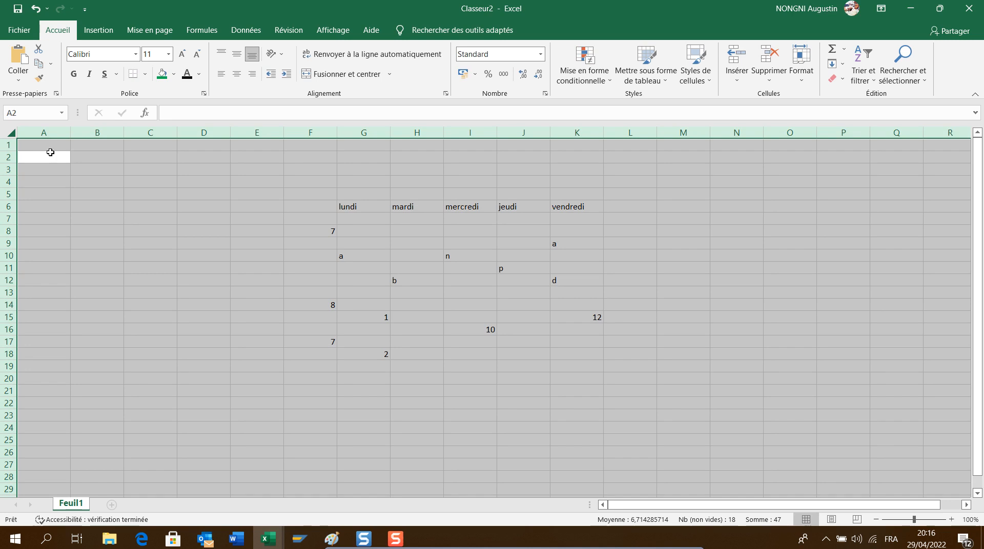
left_click(50, 154)
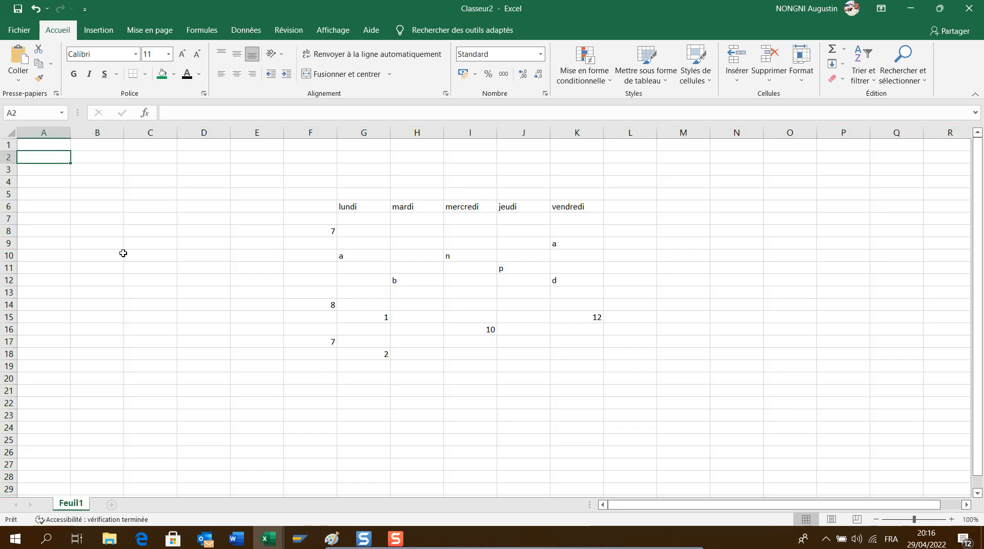
Apply a greater-than conditional formatting rule to the entire sheet, with threshold 5 and the Bordure rouge format.
key("ctrl+a")
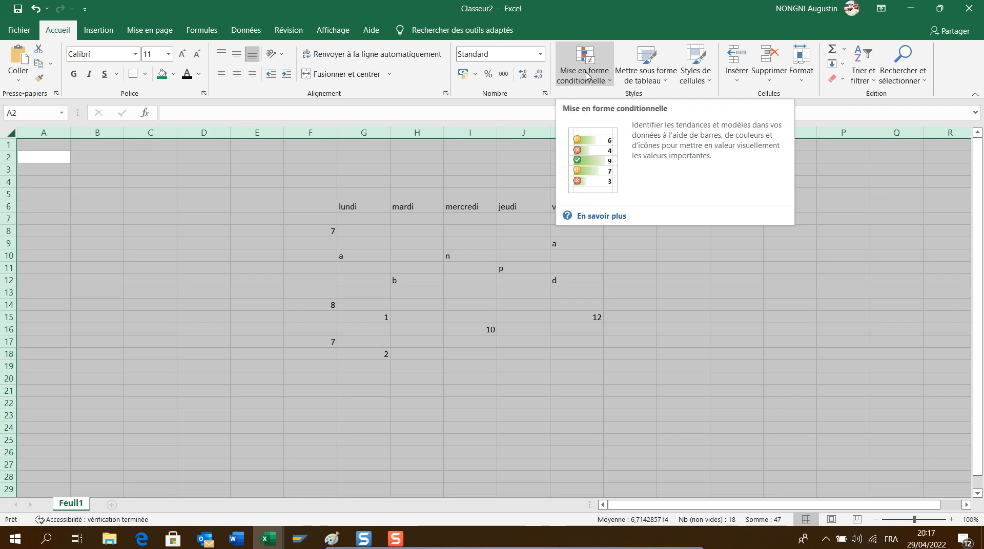
left_click(608, 81)
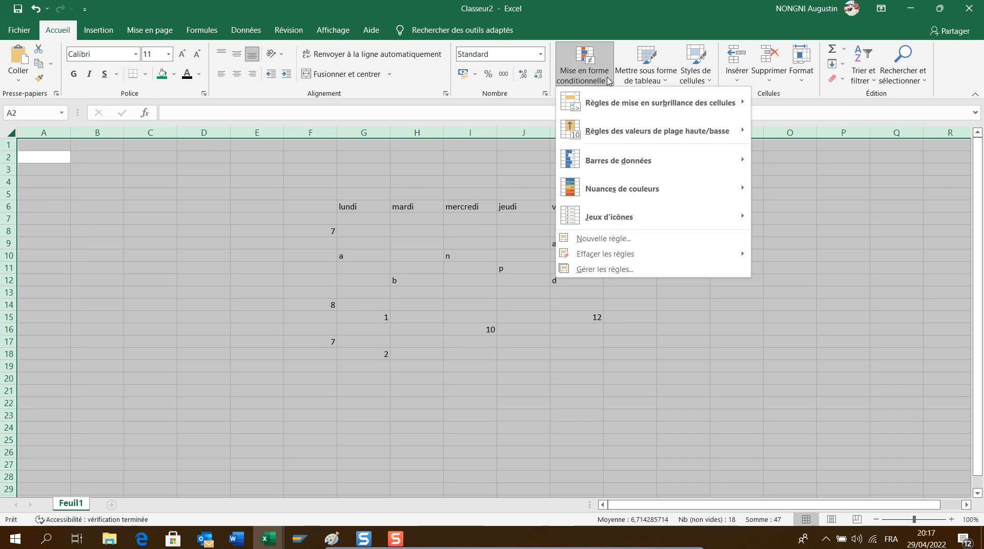
mouse_move(650, 105)
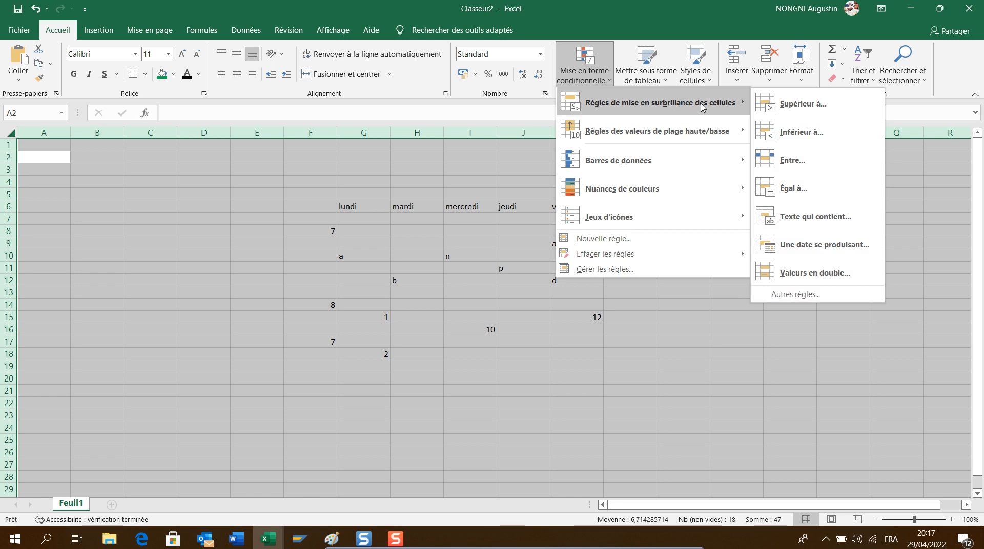
left_click(783, 106)
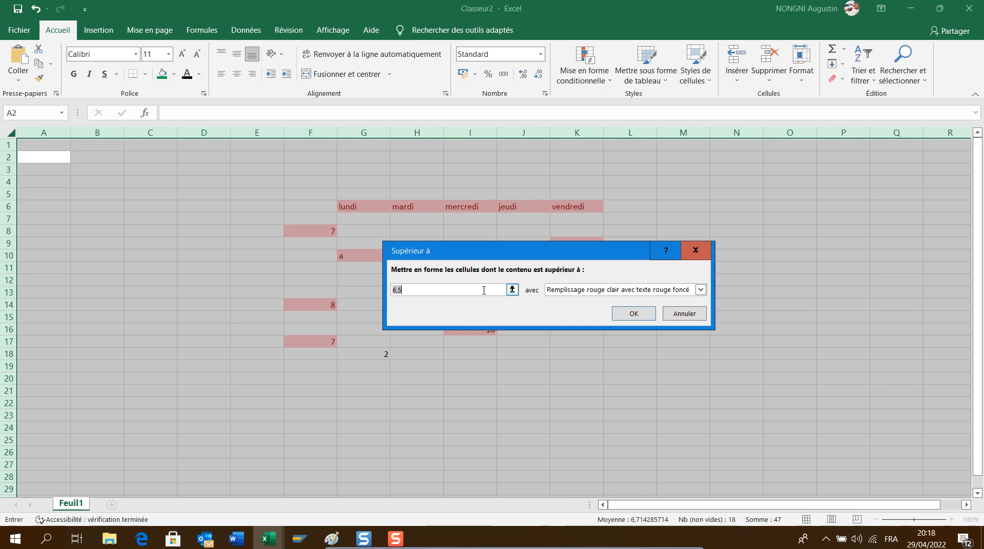
type("5")
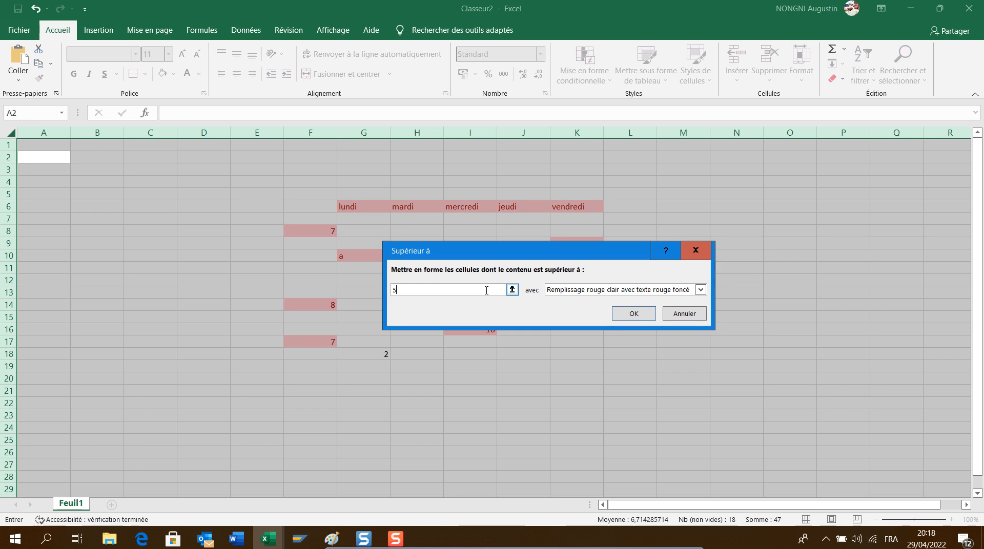
left_click(700, 290)
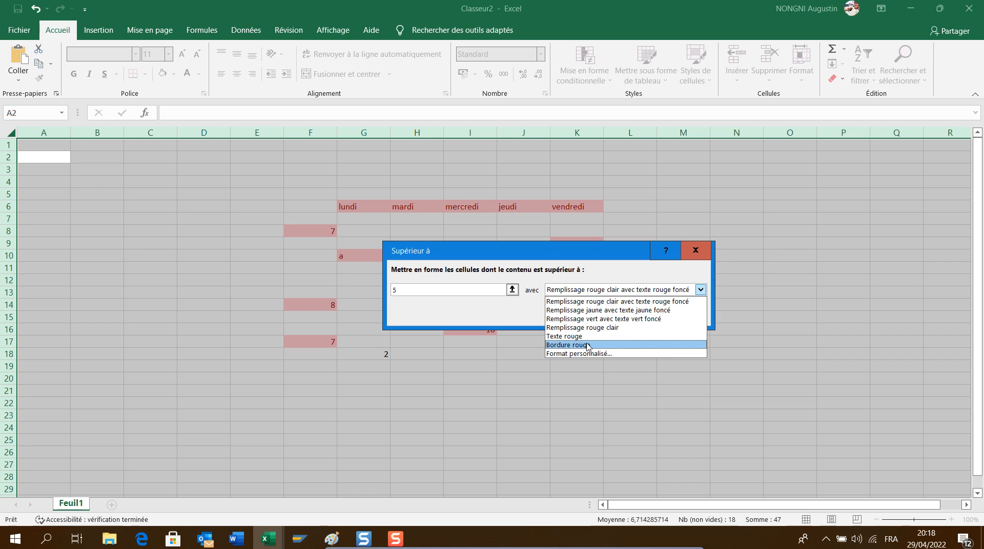
left_click(587, 345)
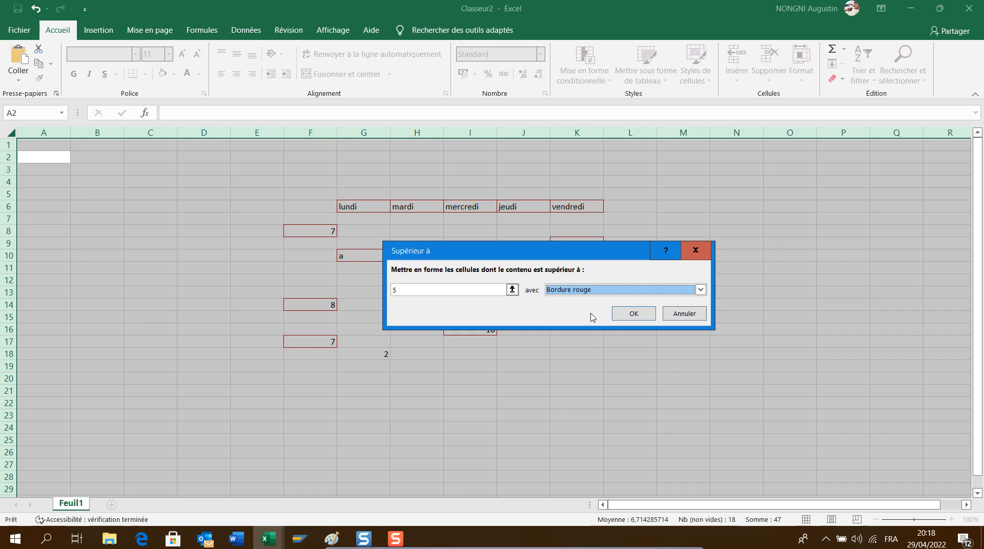
left_click(625, 315)
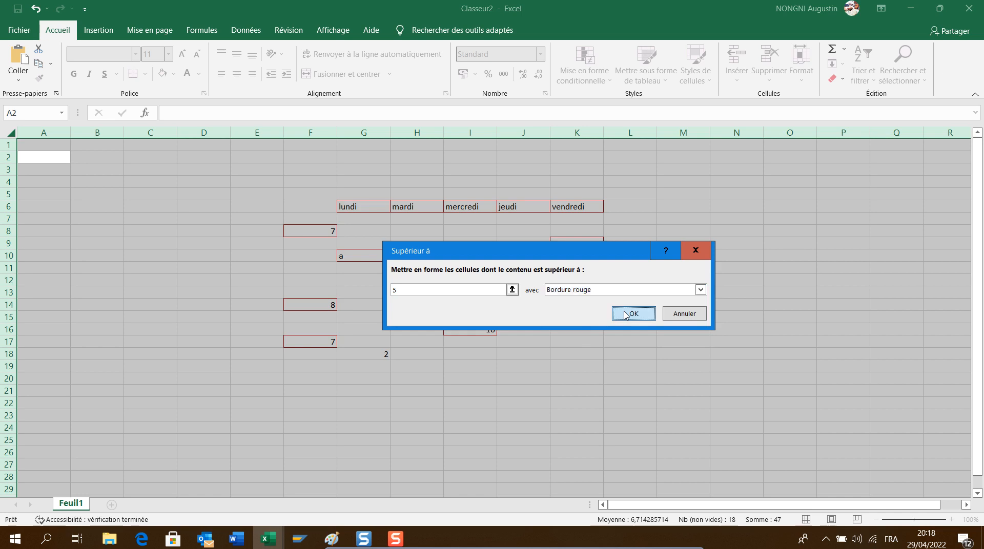
Test the rule among the existing data by entering 1 in H14 and 6 in H8.
left_click(429, 303)
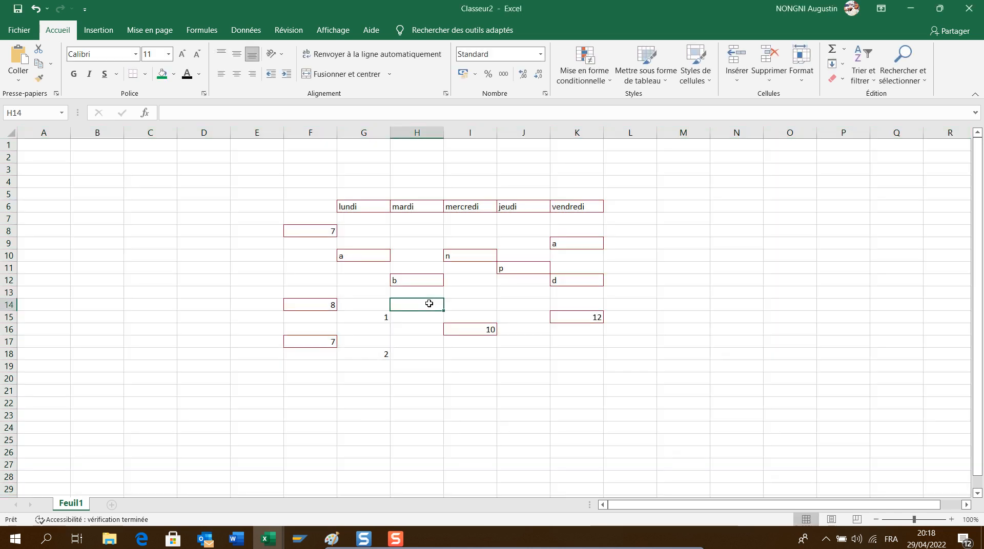
type("1")
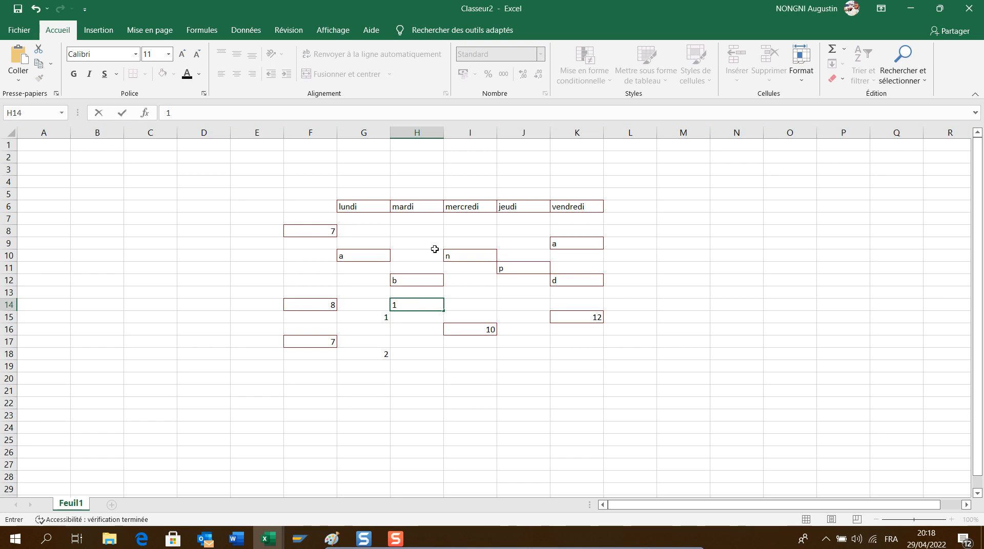
left_click(426, 233)
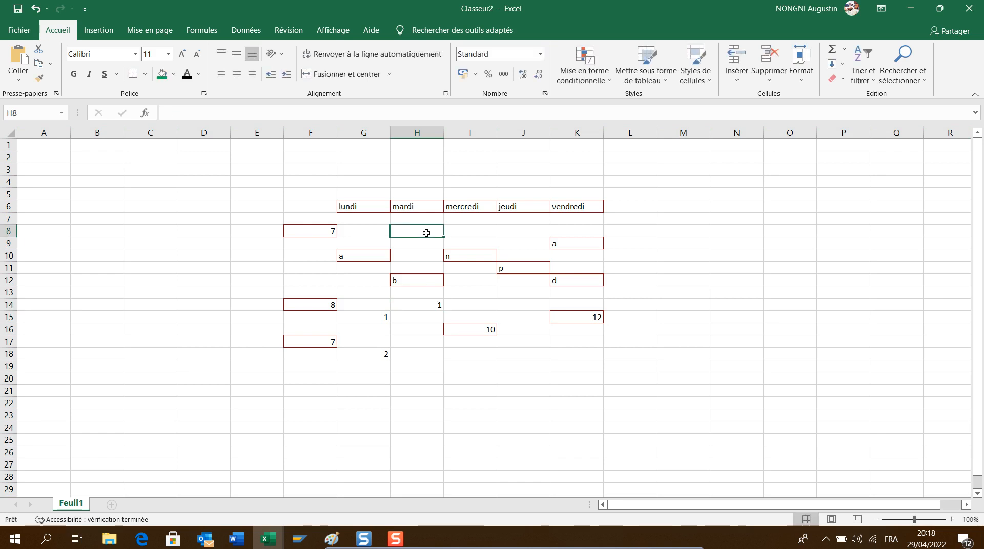
type("6")
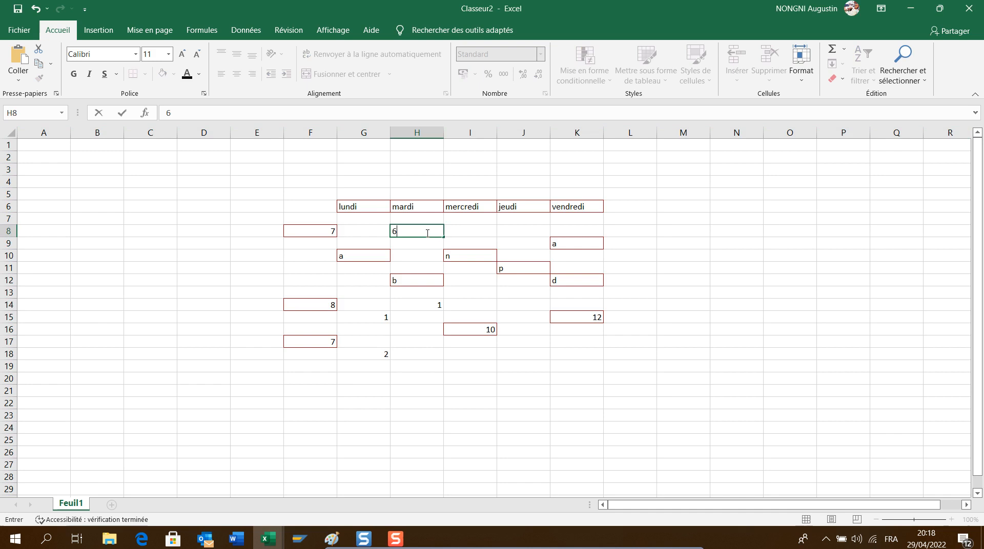
left_click(427, 353)
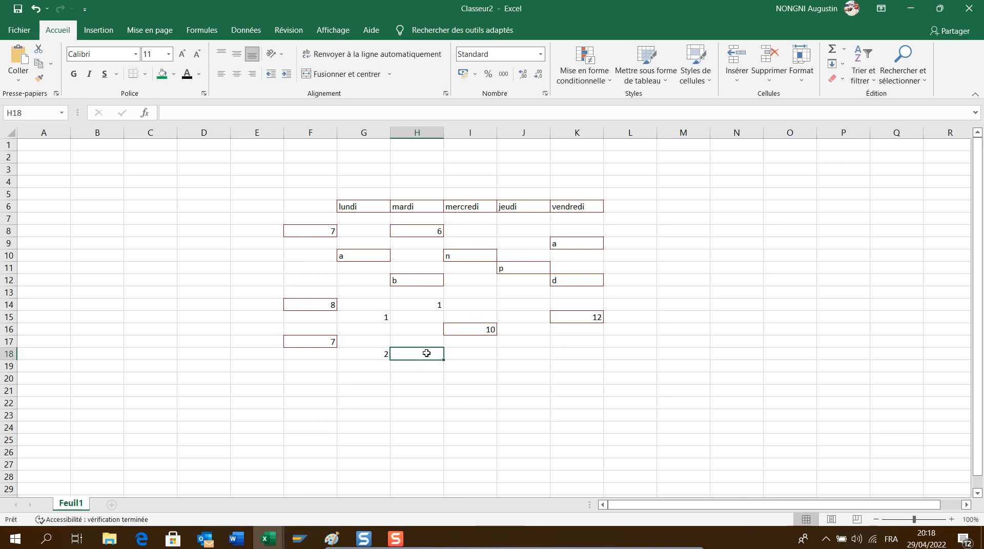
left_click(366, 206)
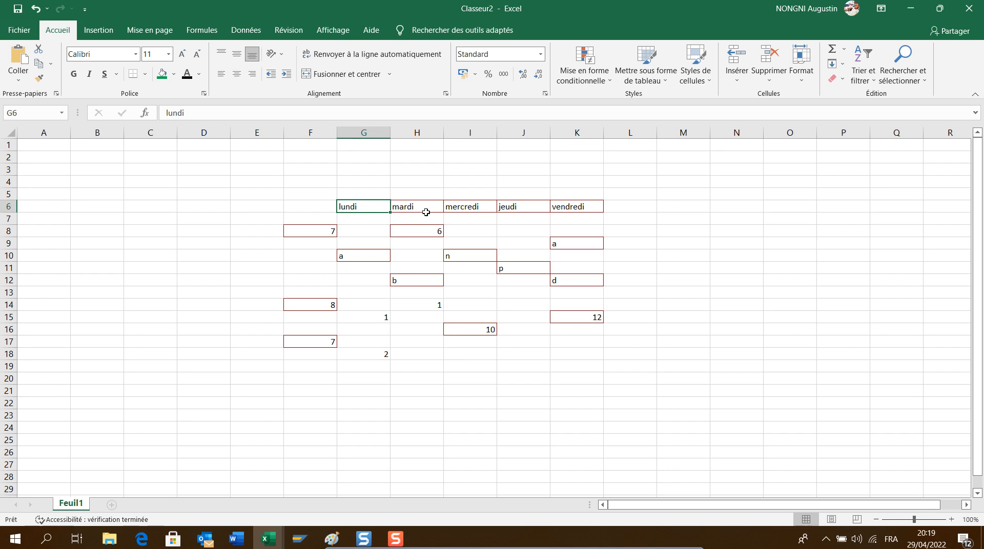
Test values above the threshold across the sheet by entering 10 in I13, B15 and O12, and 7 in H29.
left_click(468, 291)
type("10")
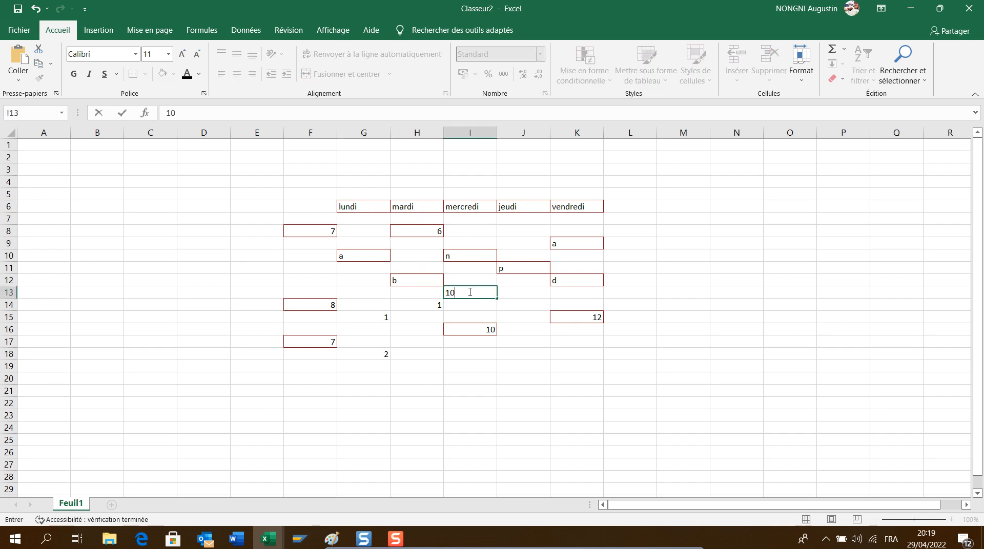
left_click(367, 290)
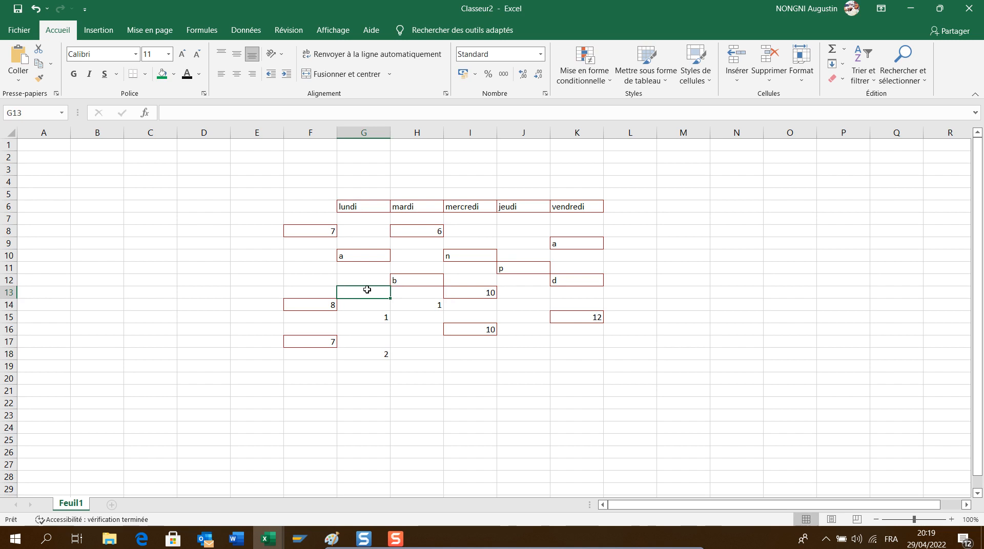
left_click(114, 323)
type("10")
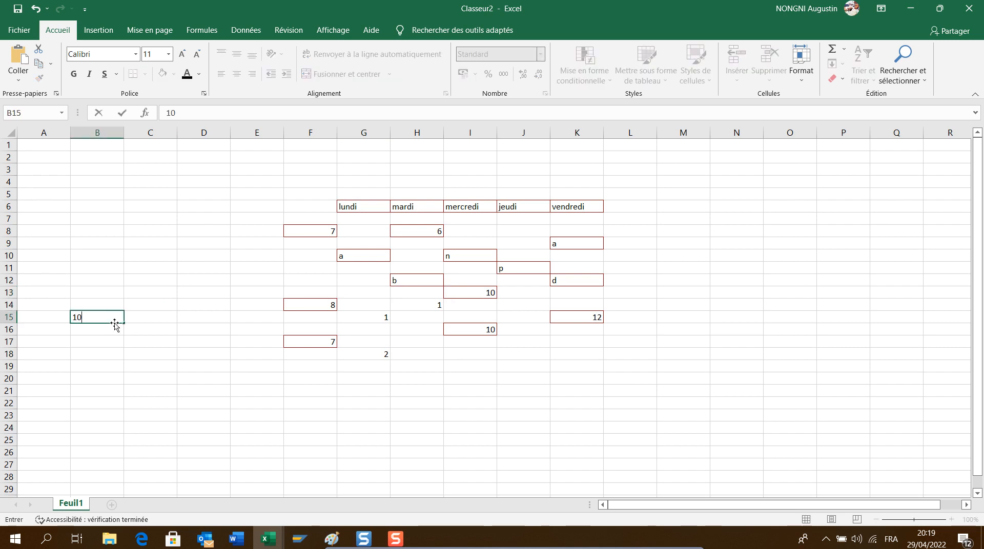
left_click(804, 286)
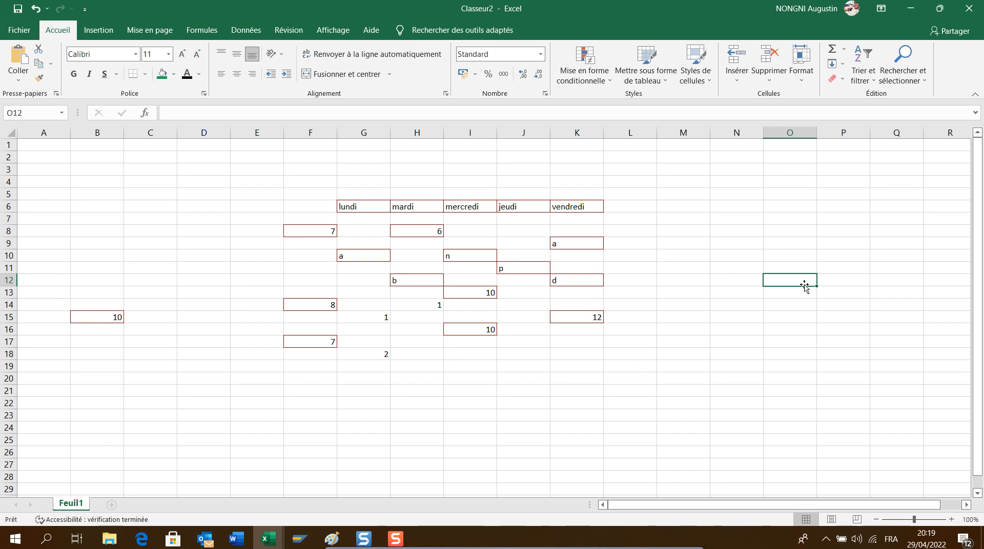
type("10")
left_click(399, 487)
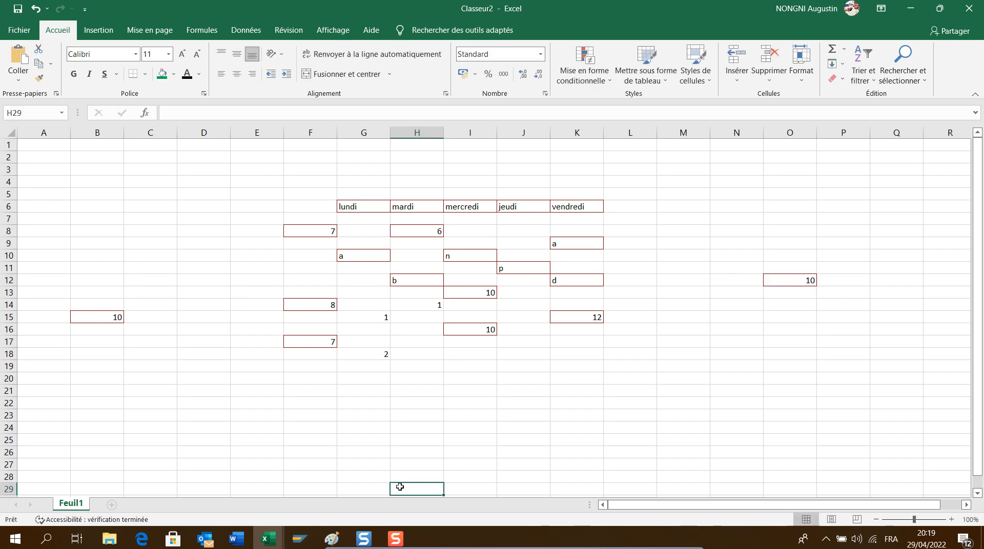
type("7")
Enter further test values in empty areas of the sheet: 8 in C3, 1 in C8, 2 in D17 and 0 in H24.
left_click(148, 174)
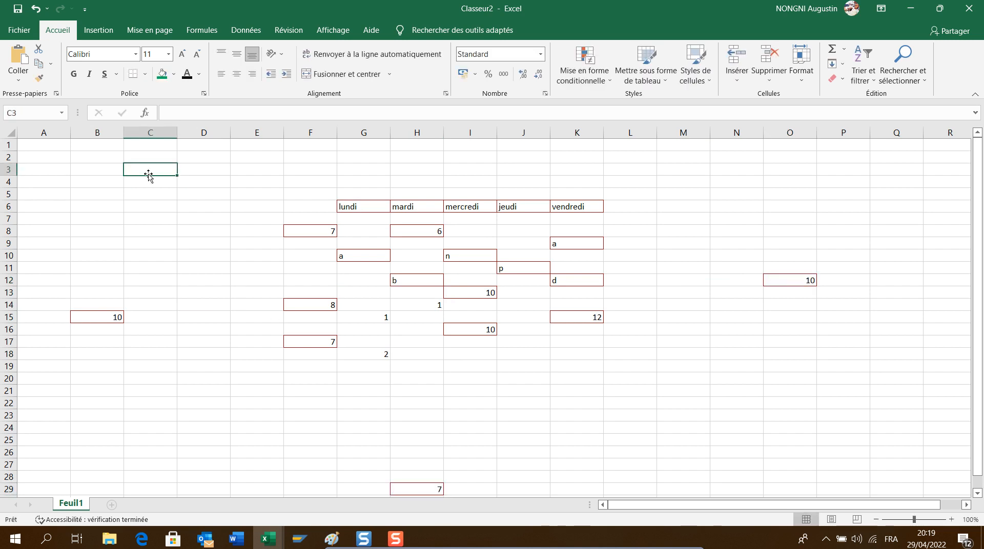
type("8")
left_click(162, 228)
type("1")
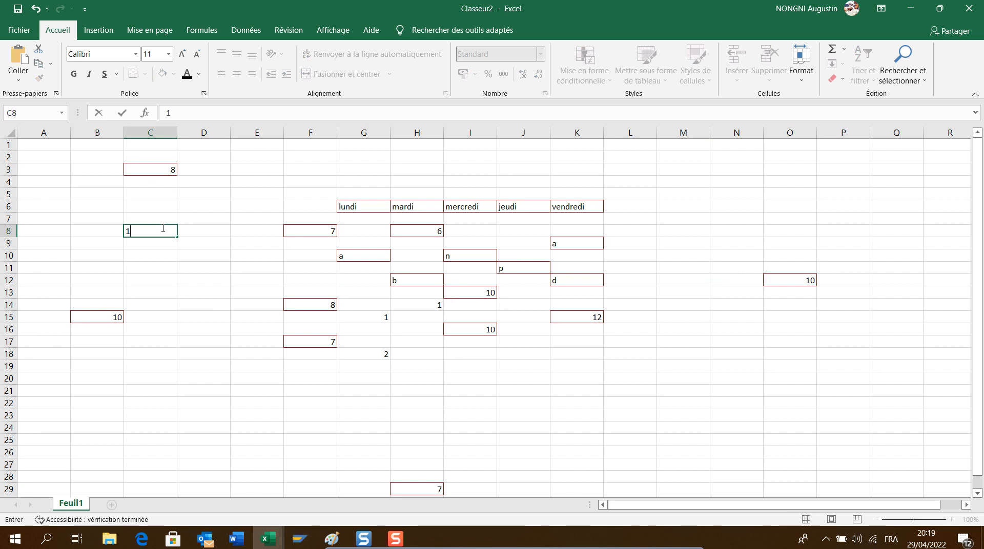
left_click(218, 339)
type("2")
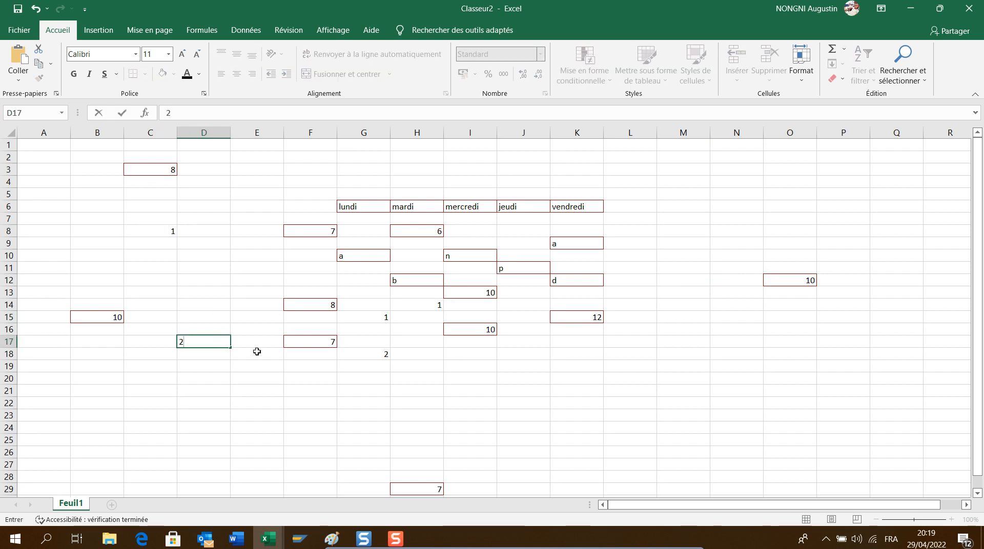
left_click(397, 427)
type("0")
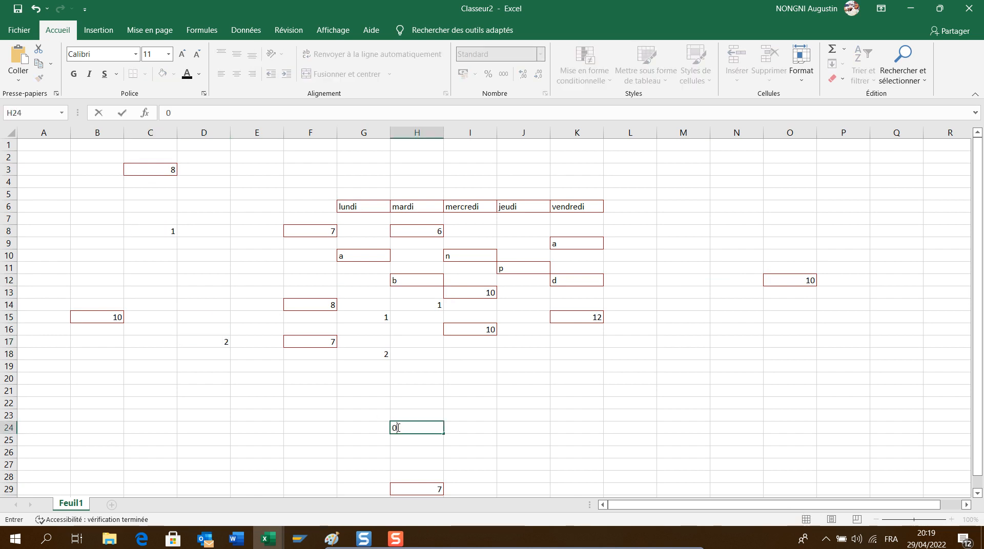
Start an equal-to conditional formatting rule for the entire sheet with lundi as the value to match.
left_click(286, 403)
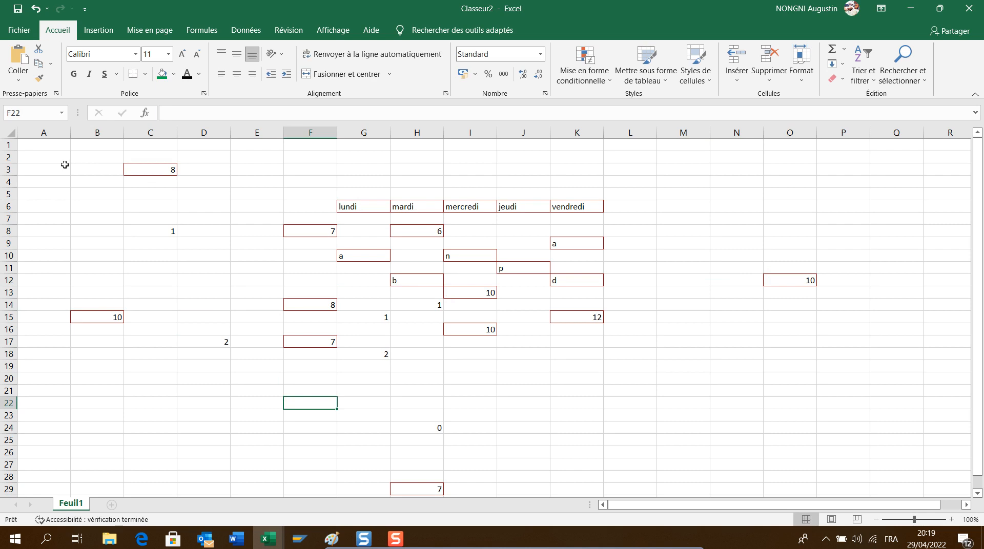
key("ctrl+a")
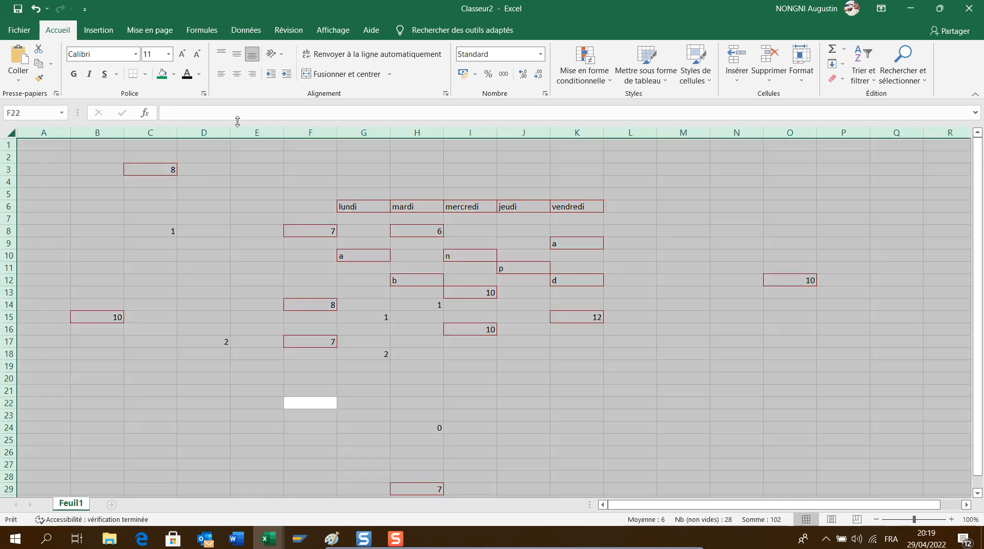
left_click(588, 83)
mouse_move(648, 105)
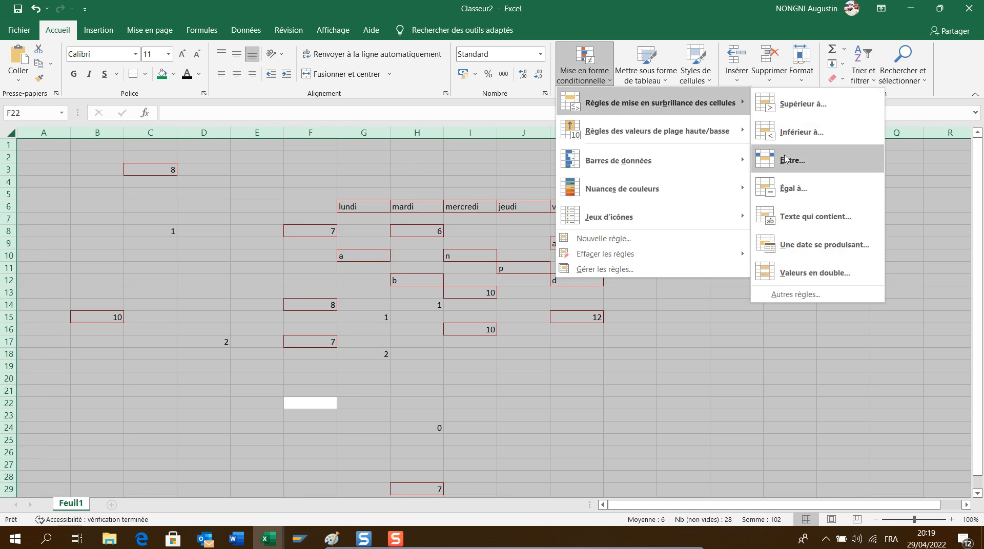
left_click(781, 179)
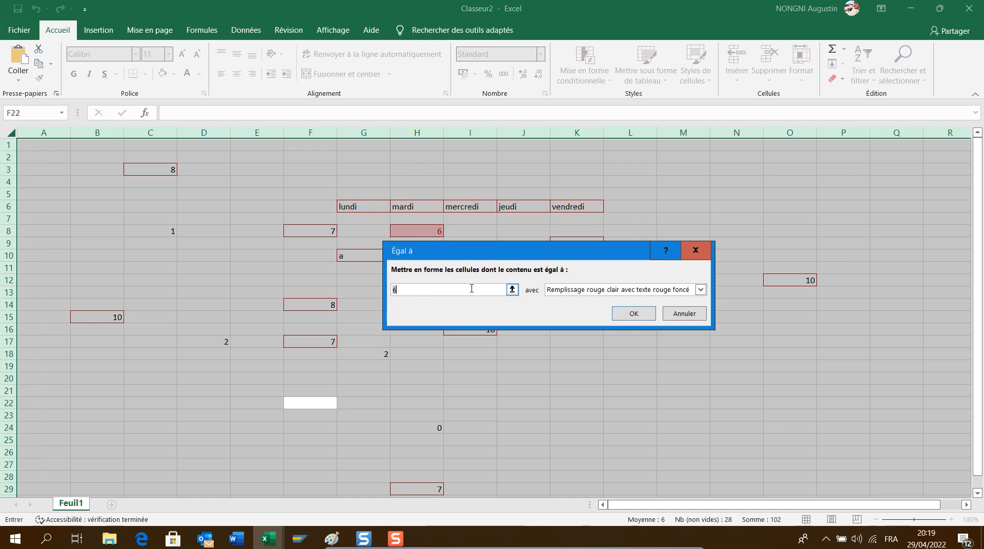
type("lundi")
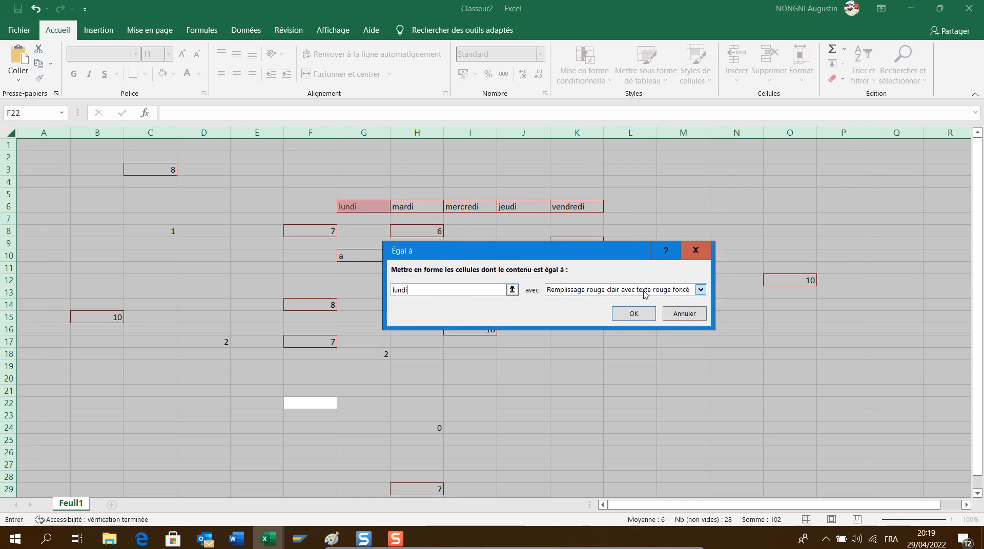
Give the lundi rule a custom format with a bright red background fill and apply it to the sheet.
left_click(701, 291)
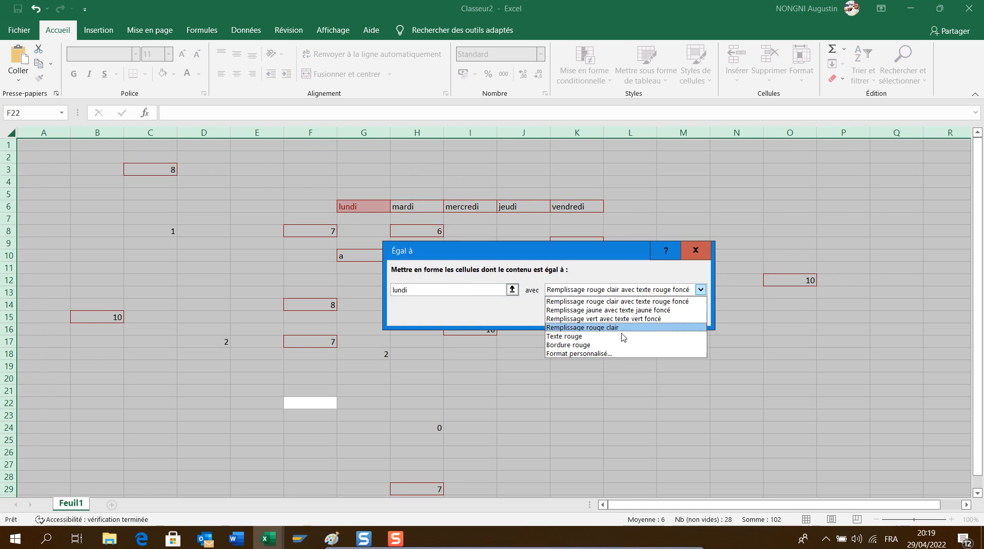
left_click(604, 354)
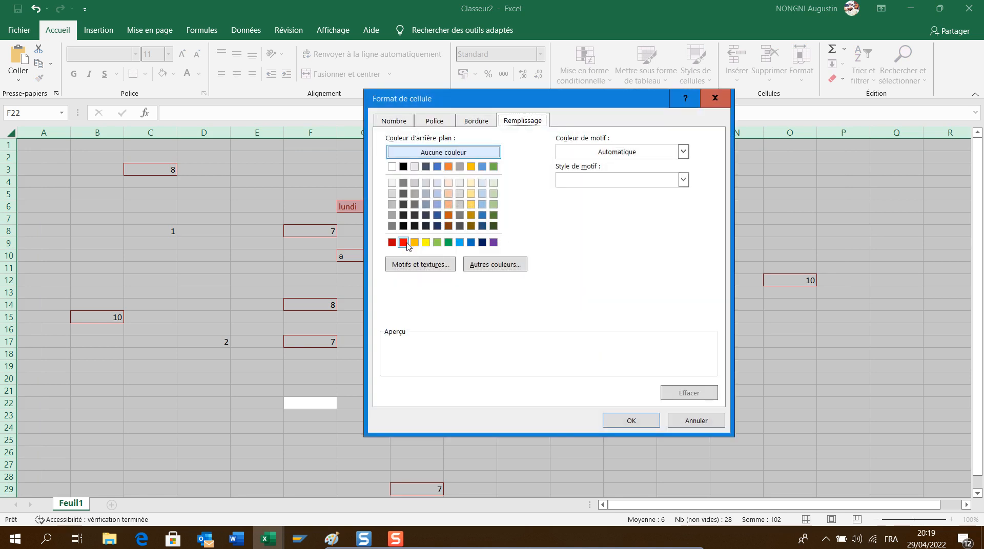
left_click(403, 242)
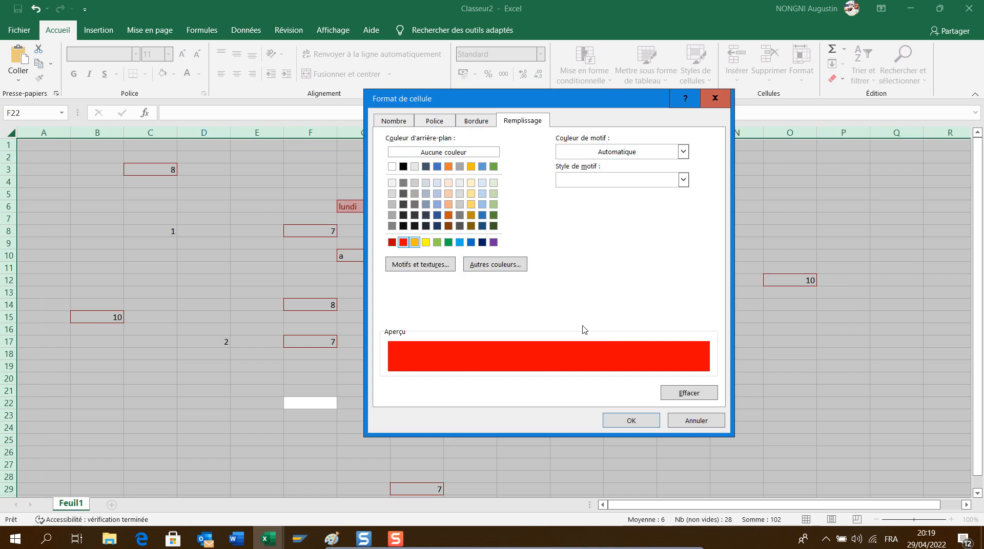
left_click(444, 127)
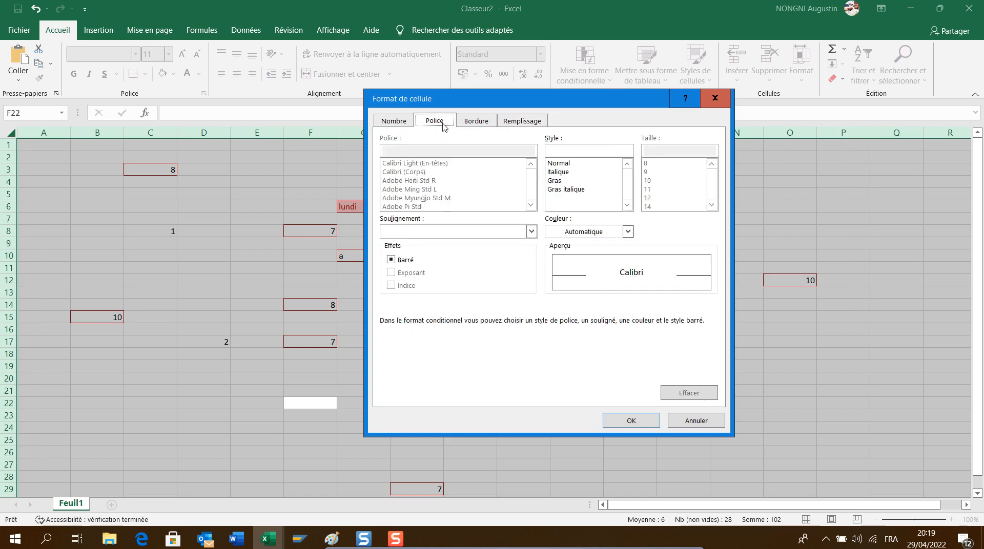
left_click(400, 124)
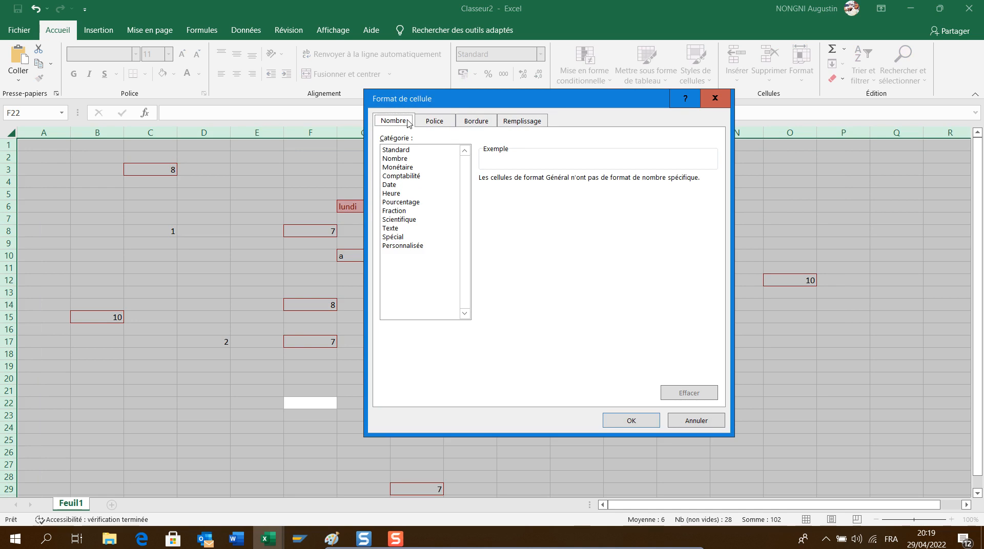
left_click(477, 120)
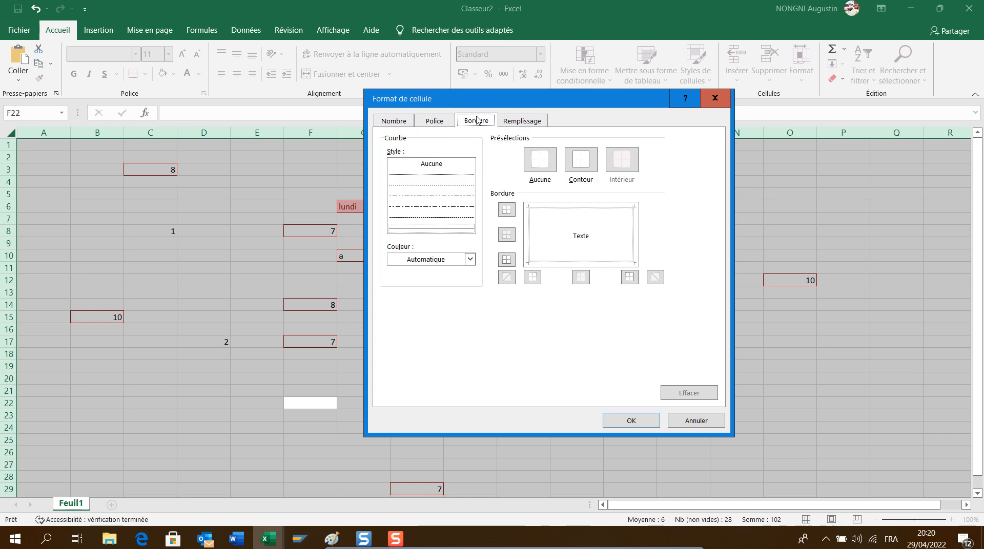
left_click(441, 122)
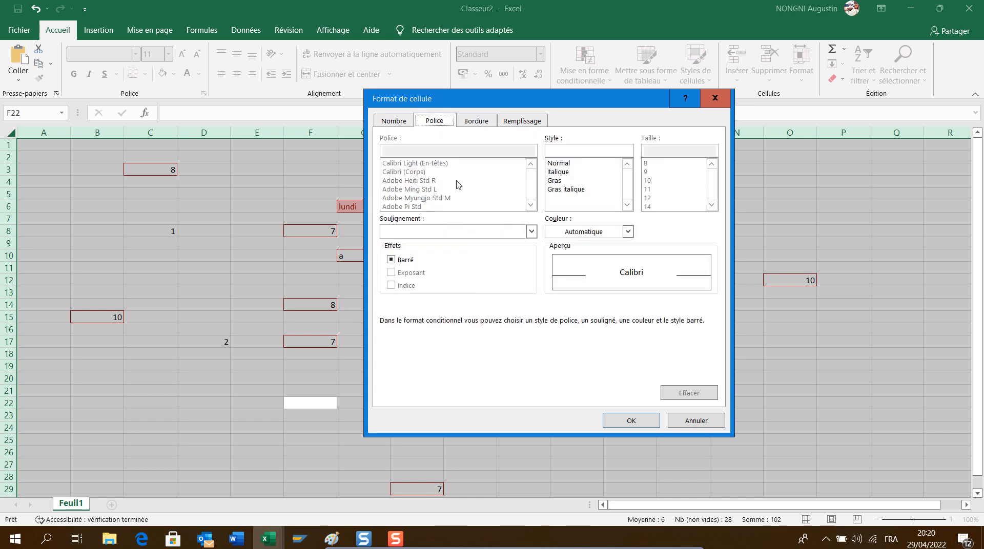
left_click(516, 122)
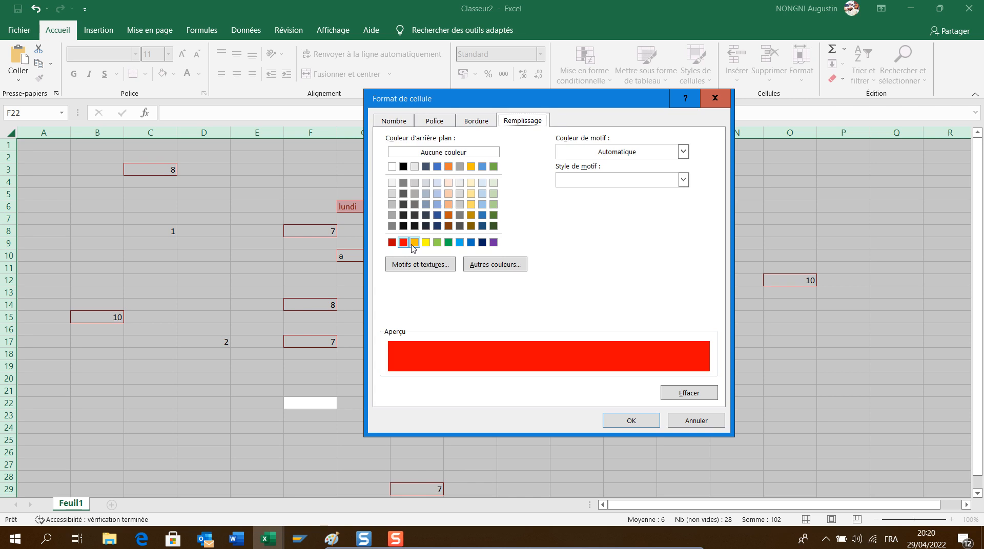
left_click(626, 420)
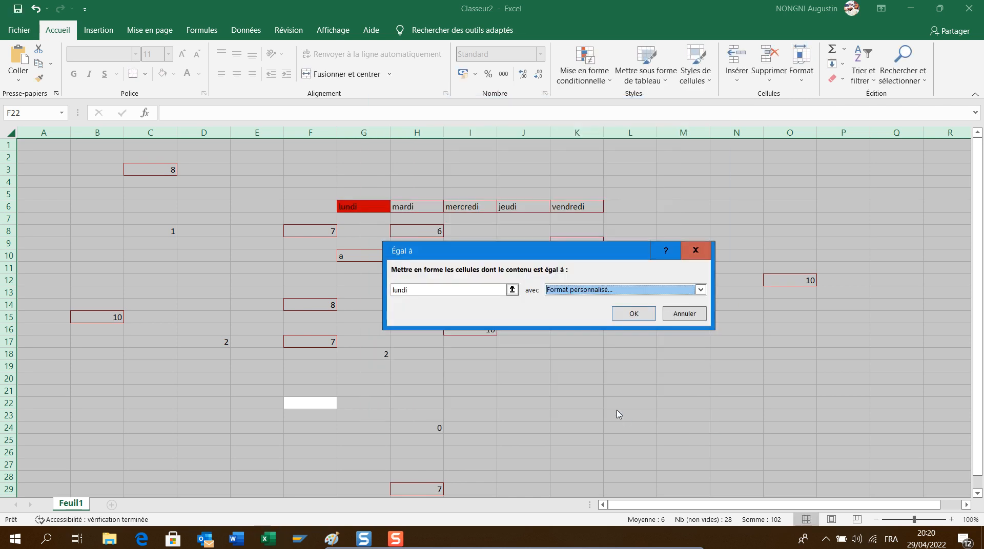
left_click(621, 318)
Test the lundi rule in empty areas of the sheet by entering lundi in M21, M9 and G21.
left_click(695, 387)
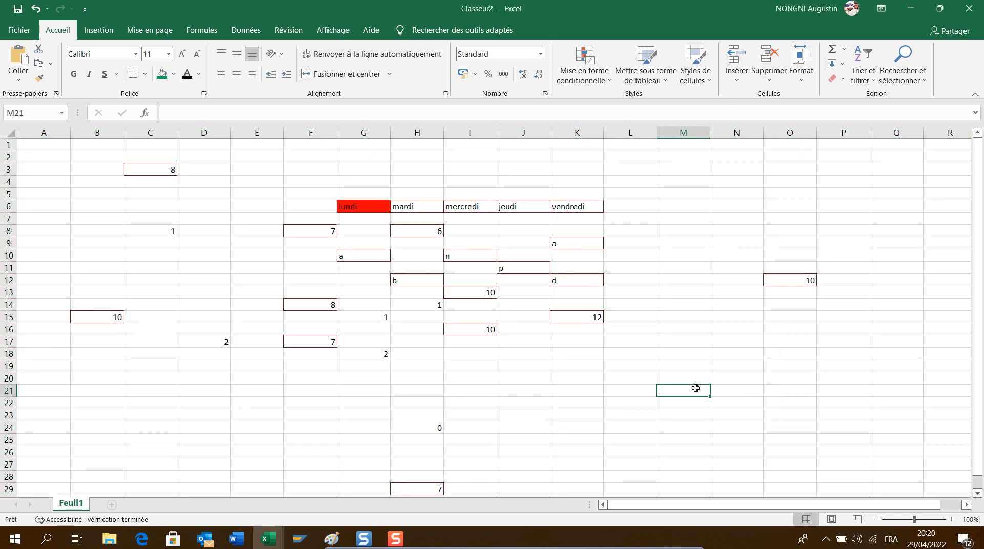
type("lundi")
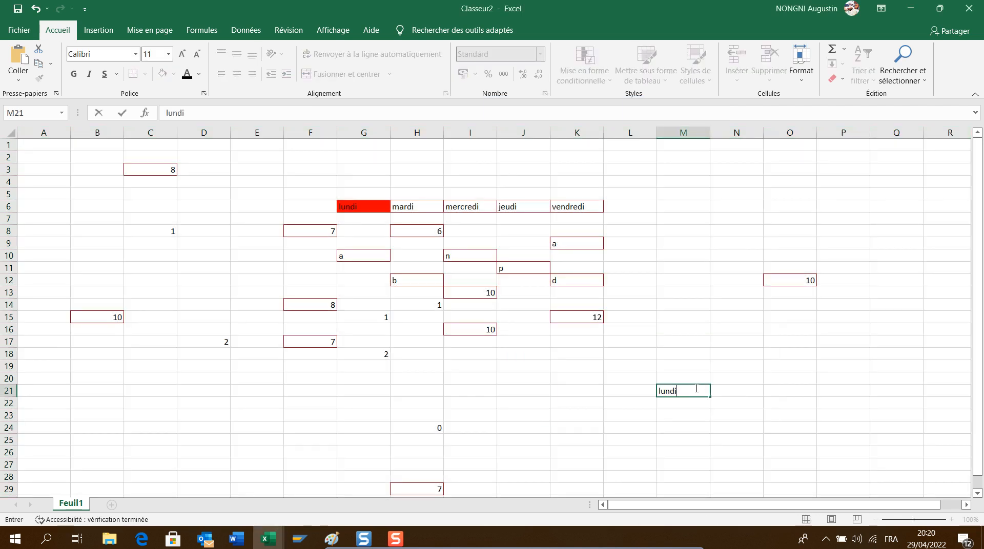
left_click(701, 283)
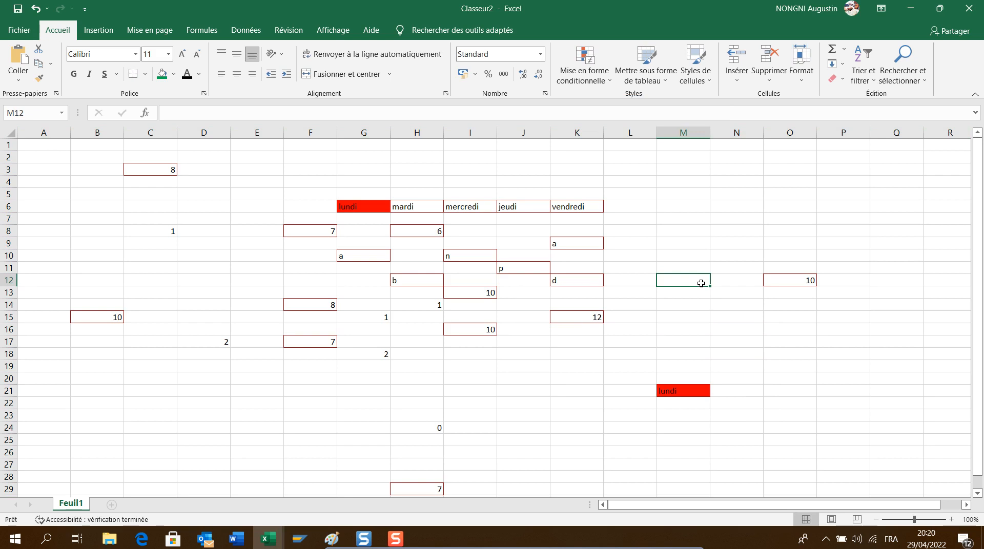
left_click(688, 243)
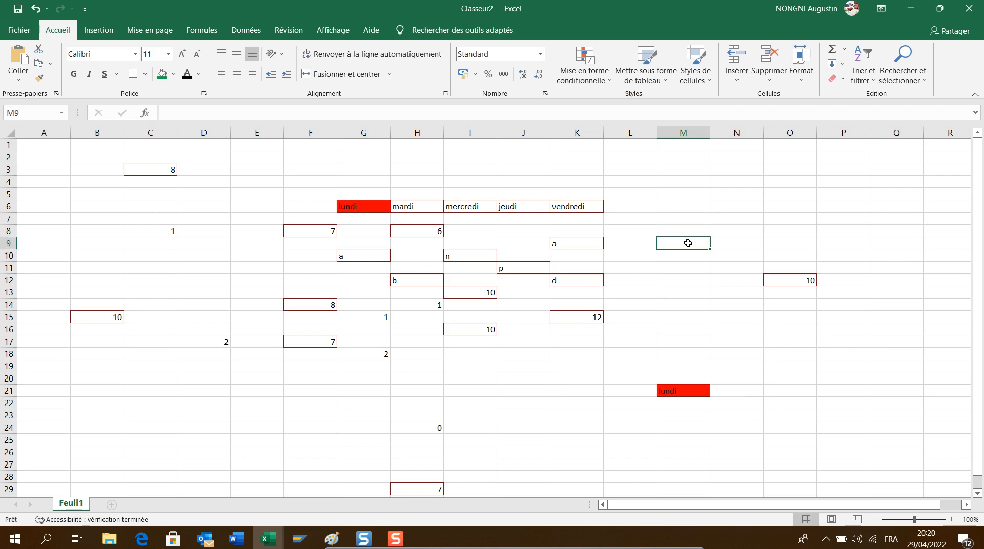
type("lundi")
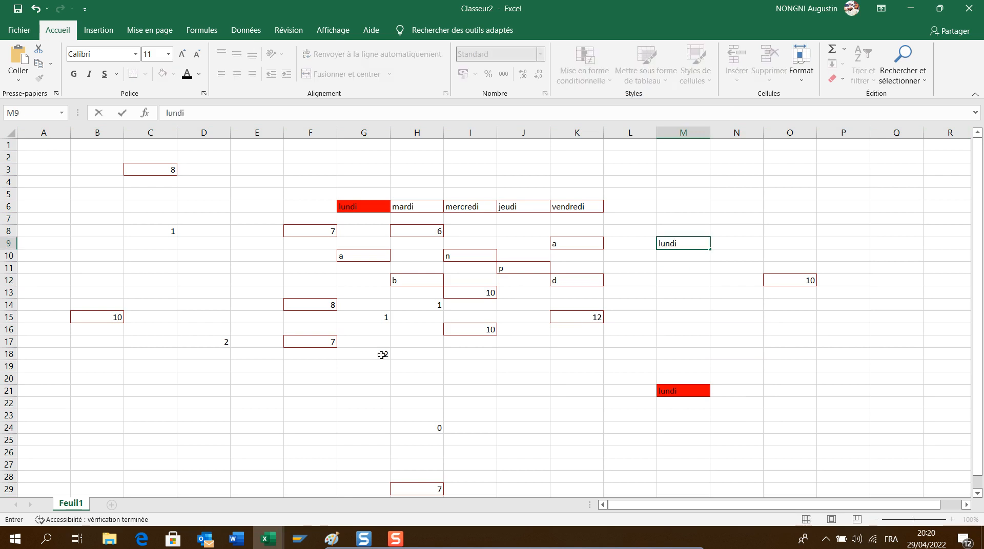
left_click(356, 390)
type("lundi")
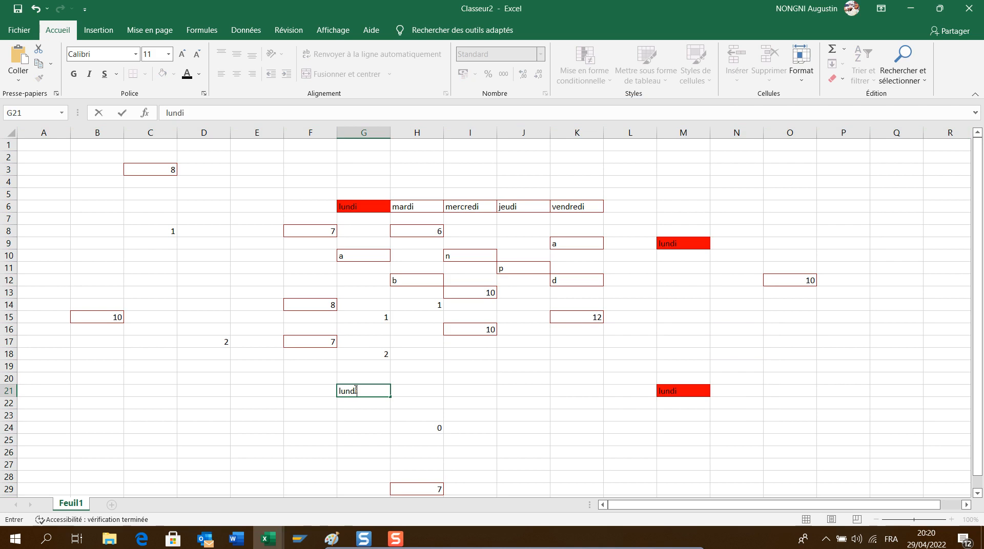
left_click(190, 358)
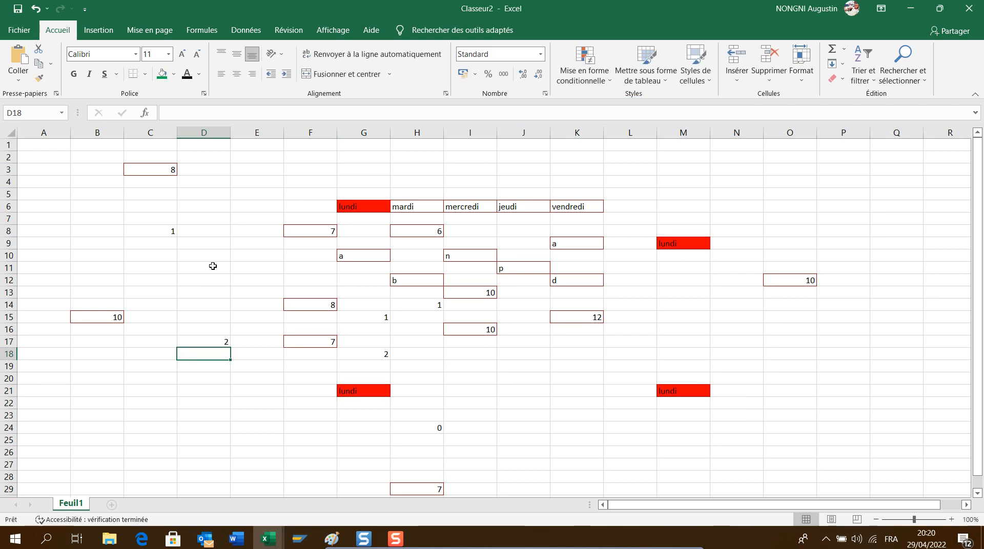
Apply an equal-to conditional formatting rule to the entire sheet for the value mardi with the Texte rouge format.
key("ctrl+a")
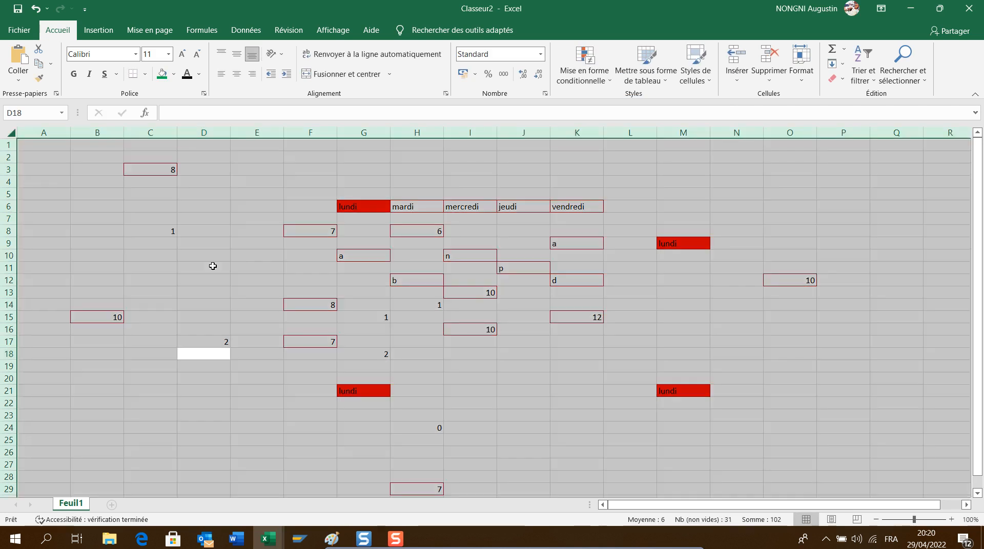
left_click(596, 84)
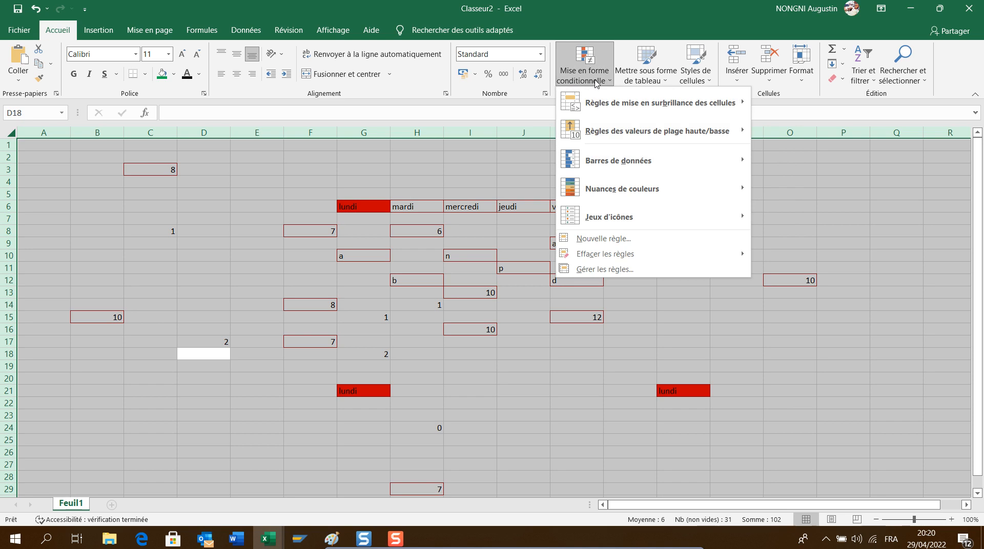
mouse_move(716, 104)
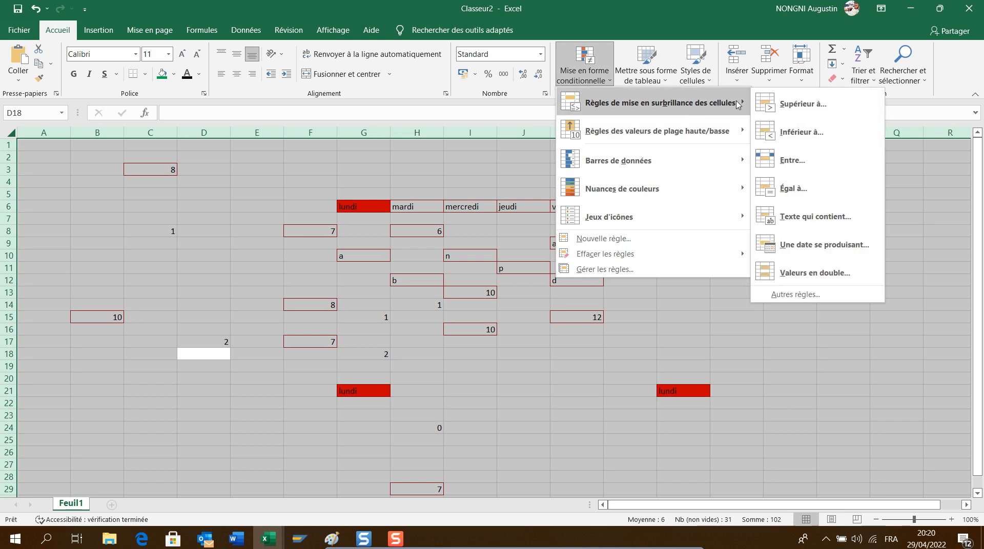
left_click(791, 189)
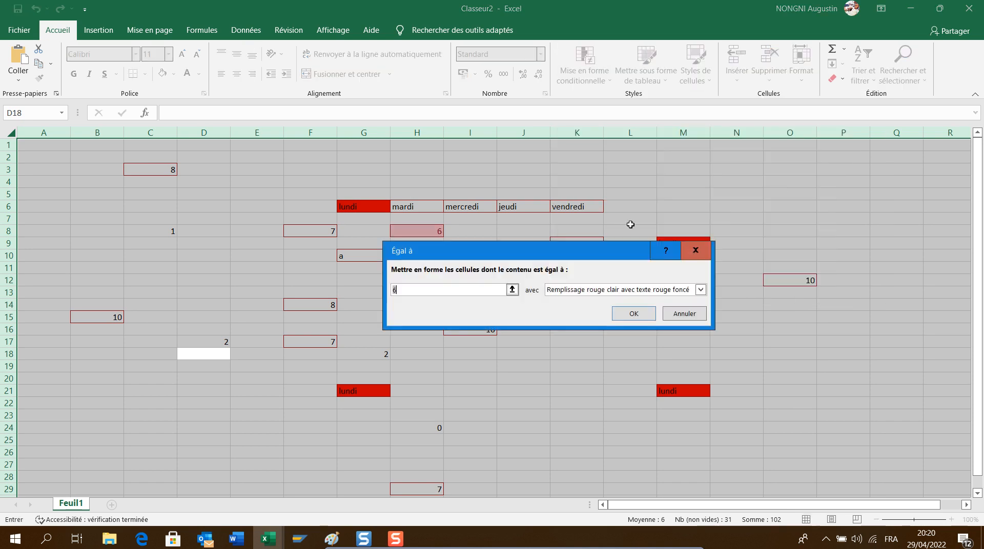
type("mardi")
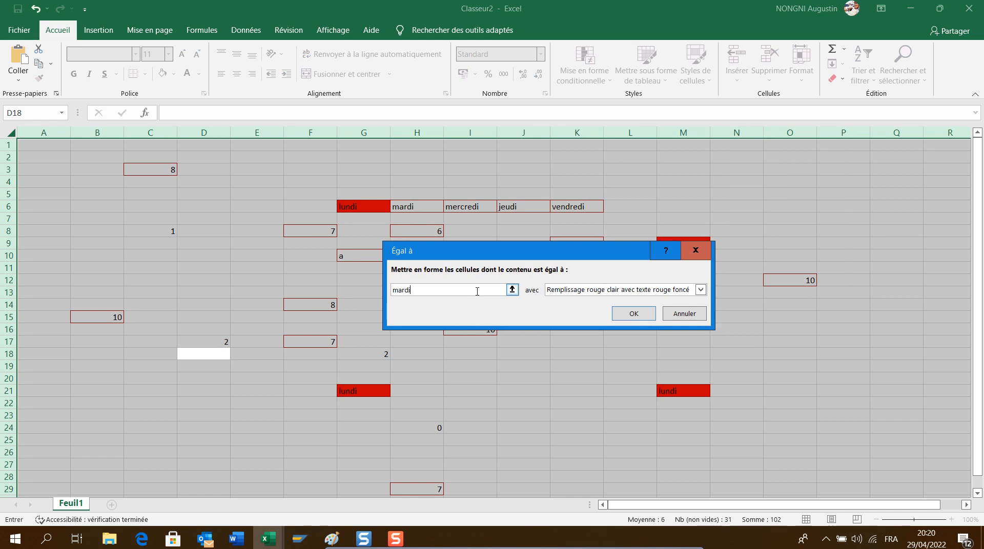
left_click(700, 290)
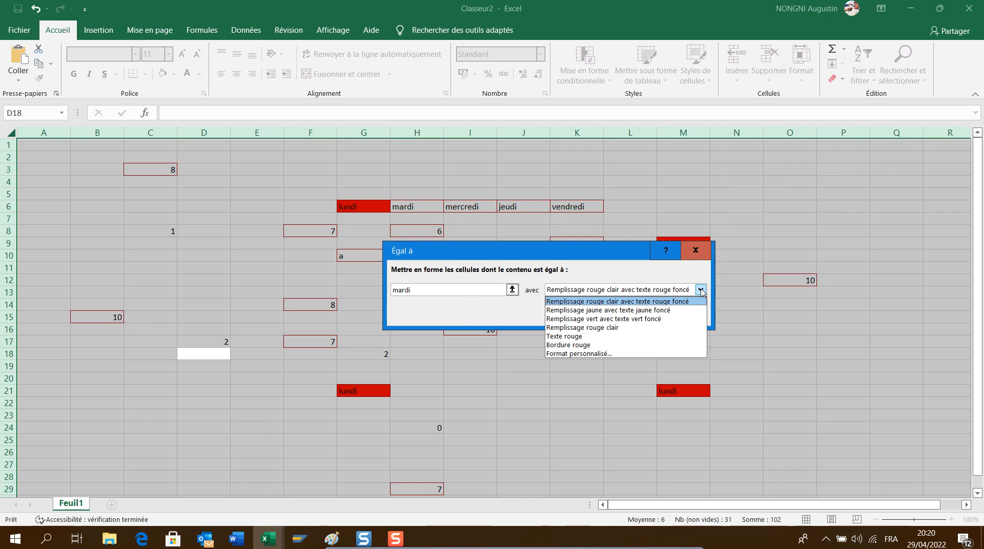
left_click(582, 337)
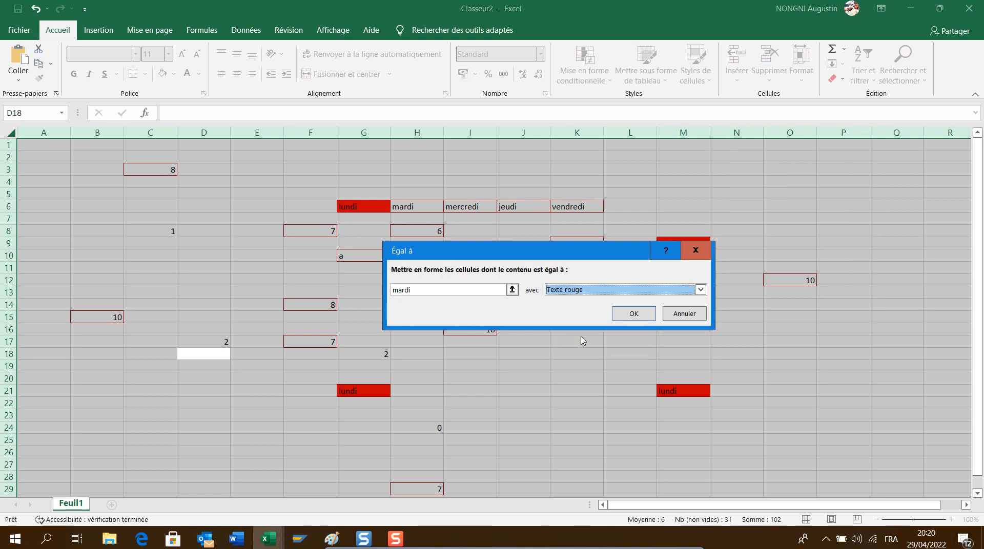
left_click(622, 310)
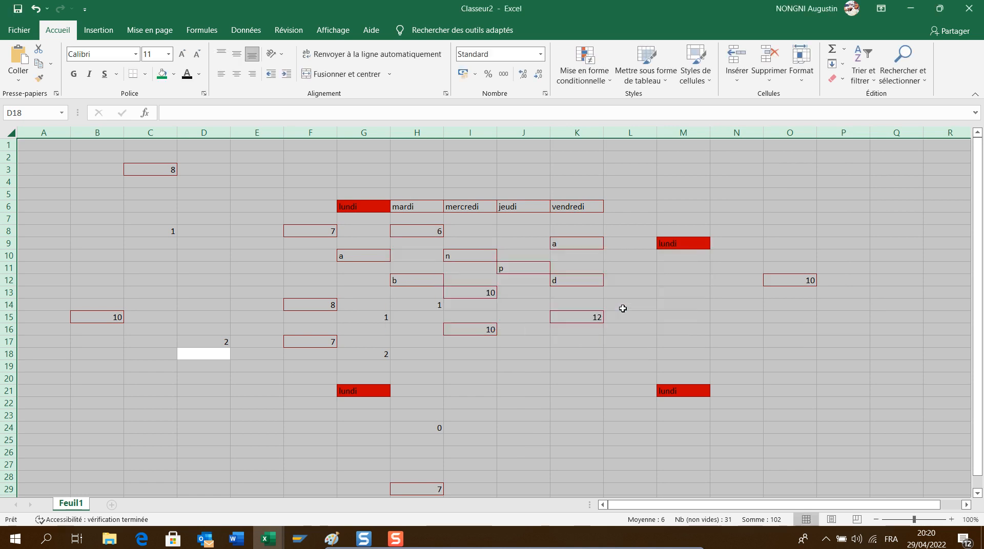
Test the mardi rule by entering mardi in J20 and re-entering mardi in the heading cell H6.
left_click(533, 378)
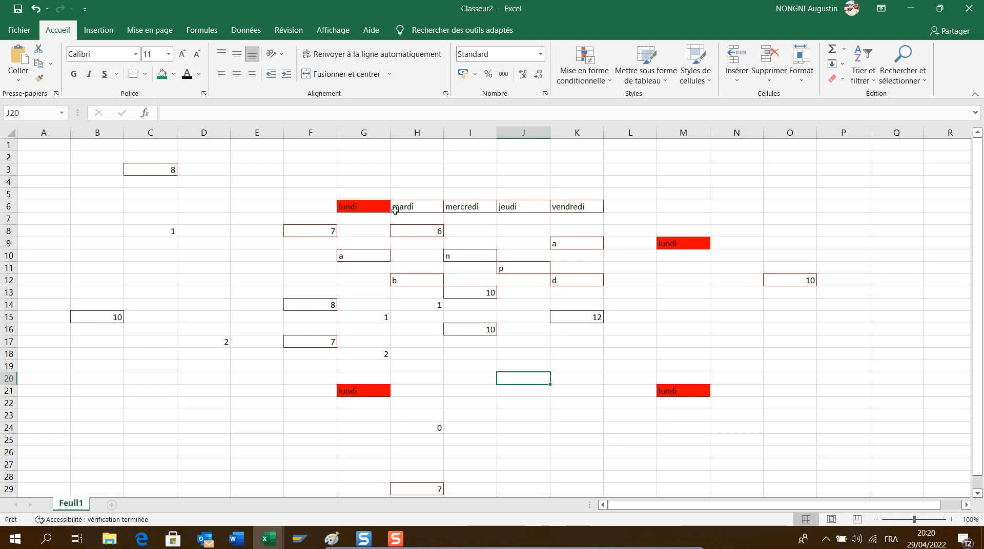
type("ma")
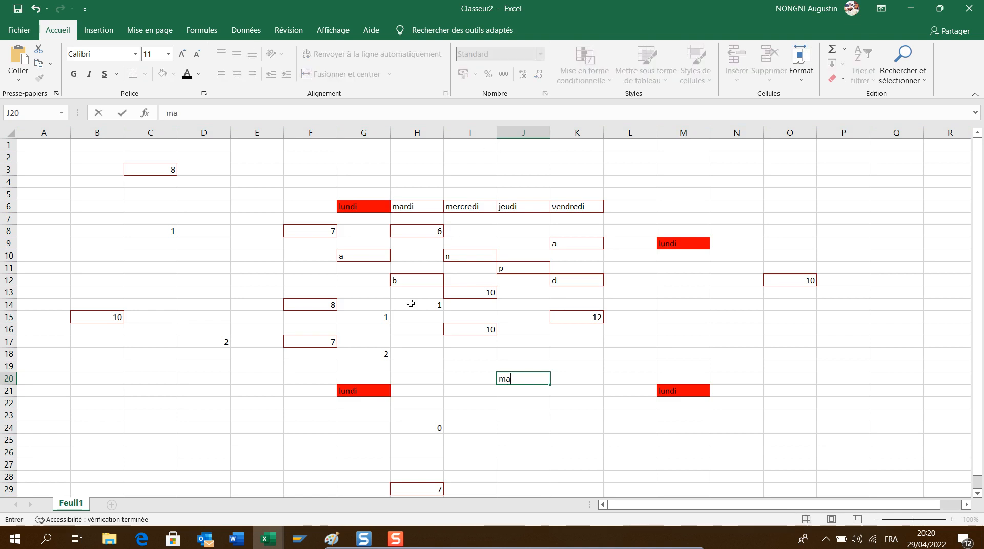
type("rdi")
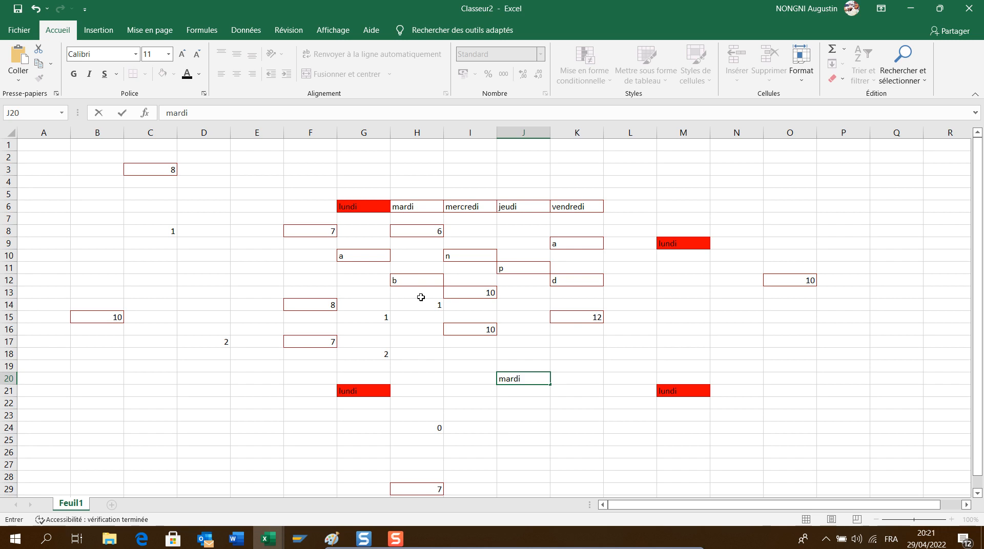
left_click(437, 392)
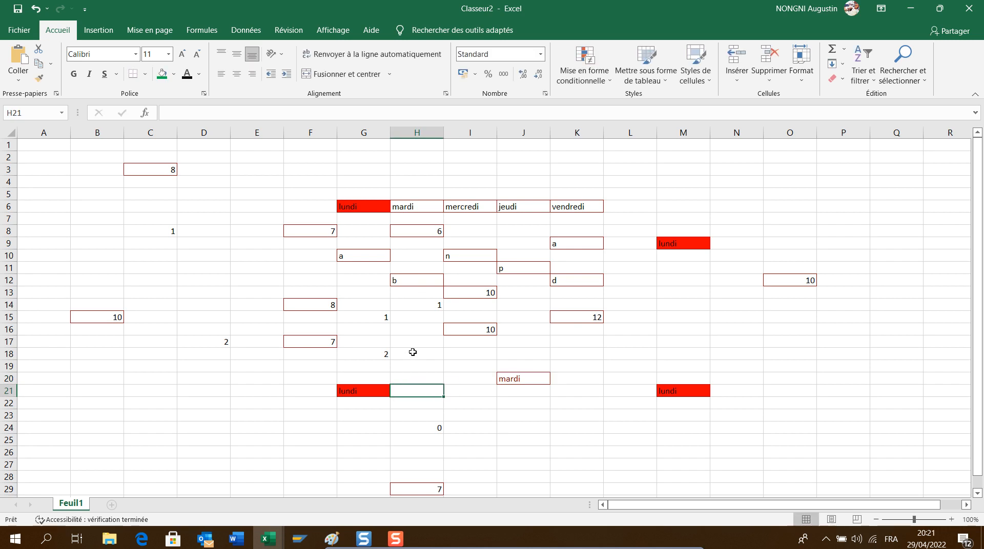
left_click(429, 209)
type("mar")
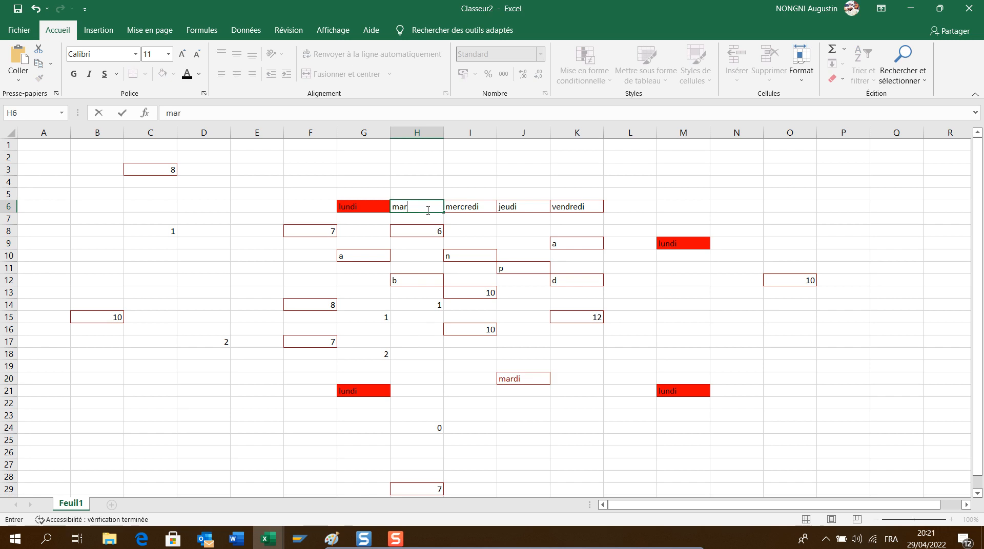
type("di")
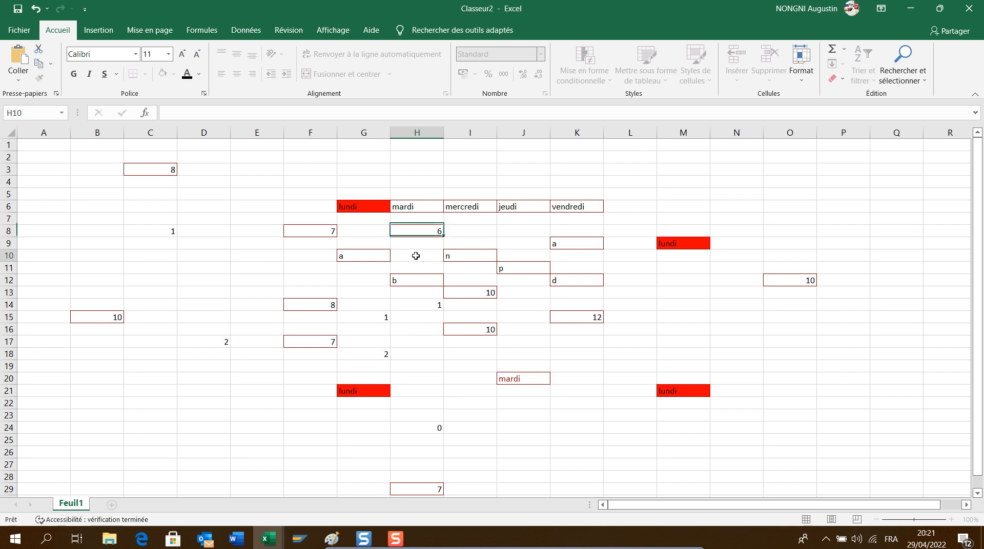
Test the mardi rule again by entering mardi in the empty cell H10.
left_click(415, 256)
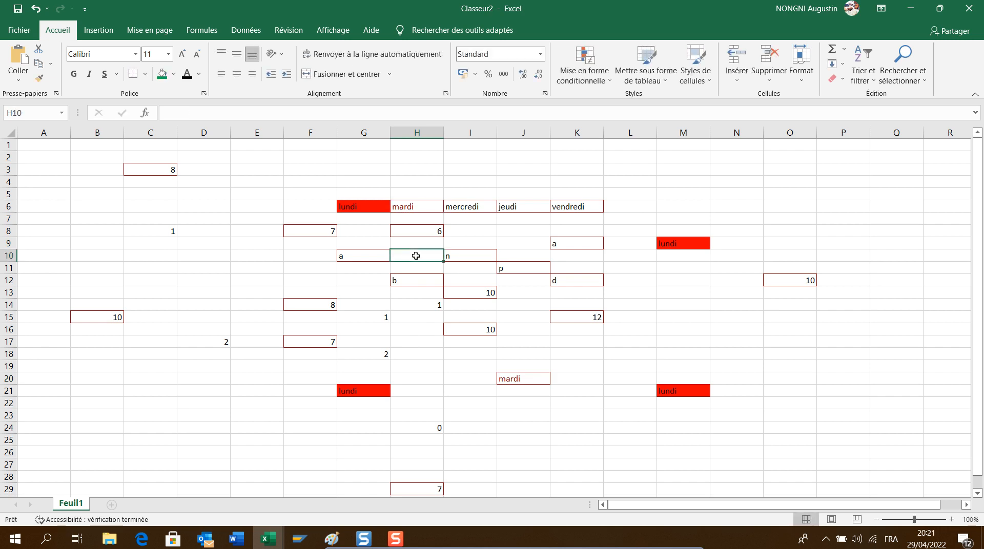
type("mard")
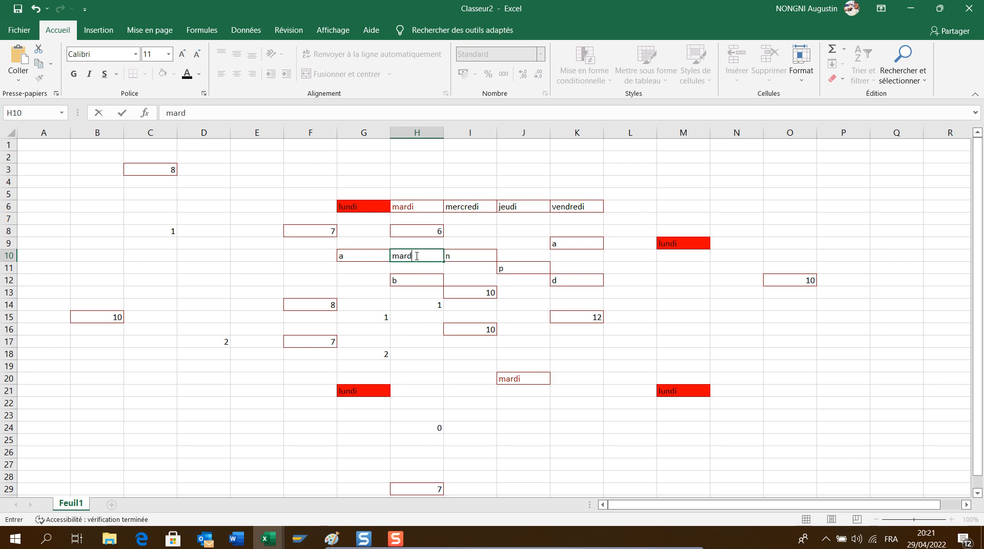
type("i")
left_click(403, 326)
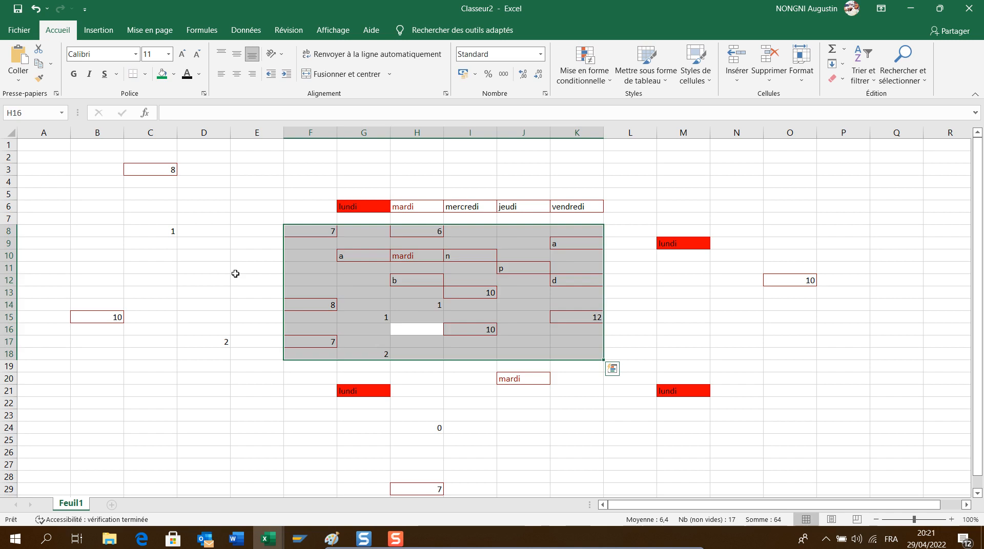
Select the entire sheet and start a new equal-to conditional formatting rule for it.
key("ctrl+a")
left_click(117, 228)
key("shift+Right")
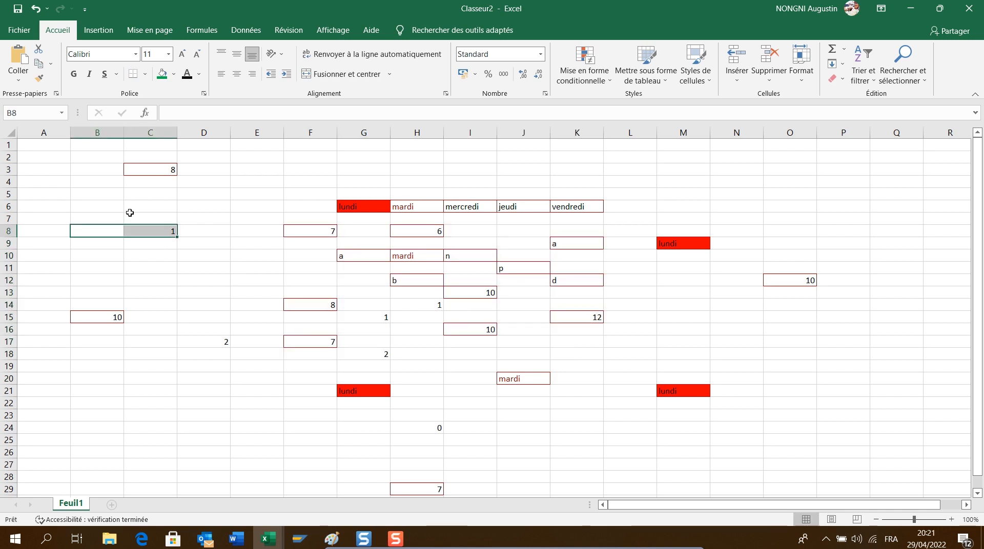
left_click(51, 150)
key("ctrl+a")
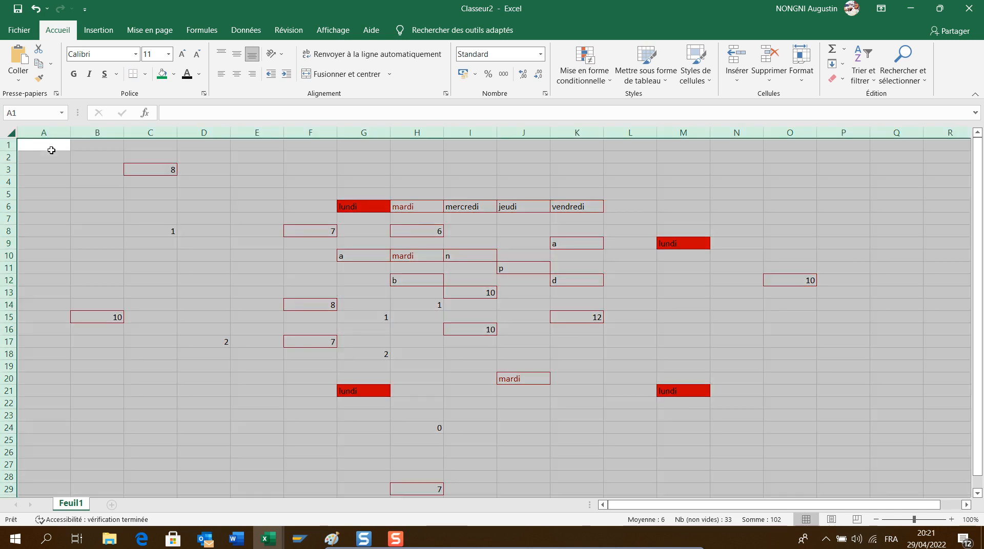
left_click(595, 80)
mouse_move(610, 100)
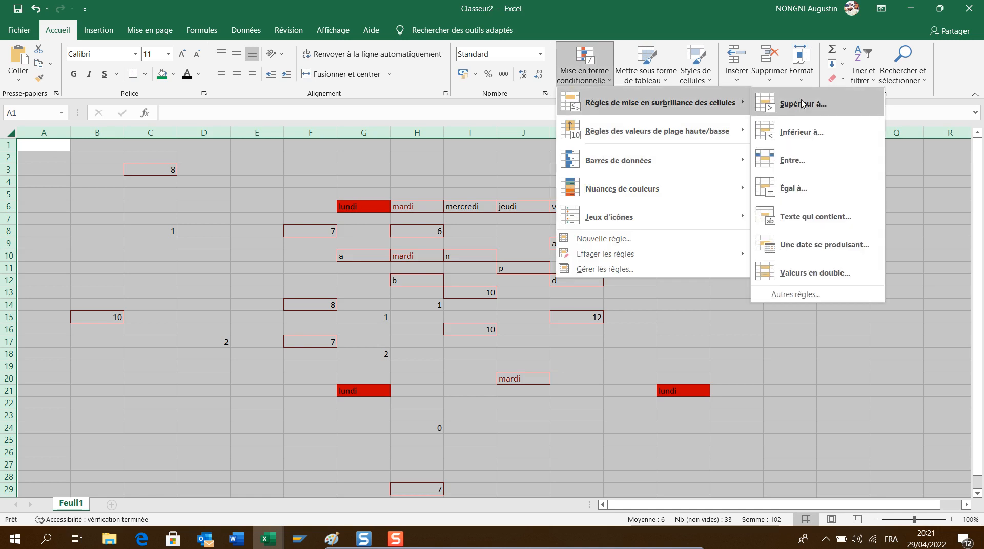
left_click(797, 194)
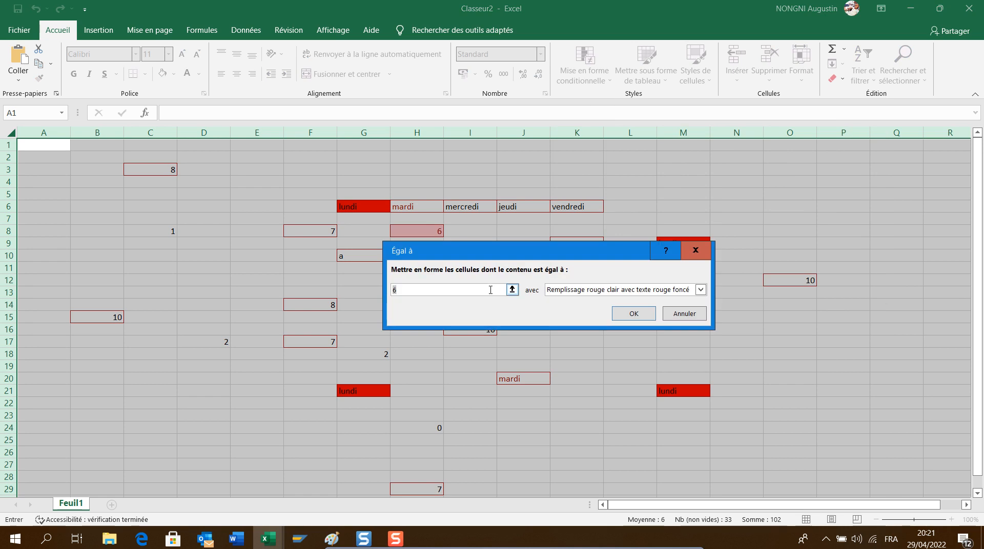
Try the equal-to rule with mercredi and the Remplissage rouge clair format, and try jeudi as its value.
type("mercredi")
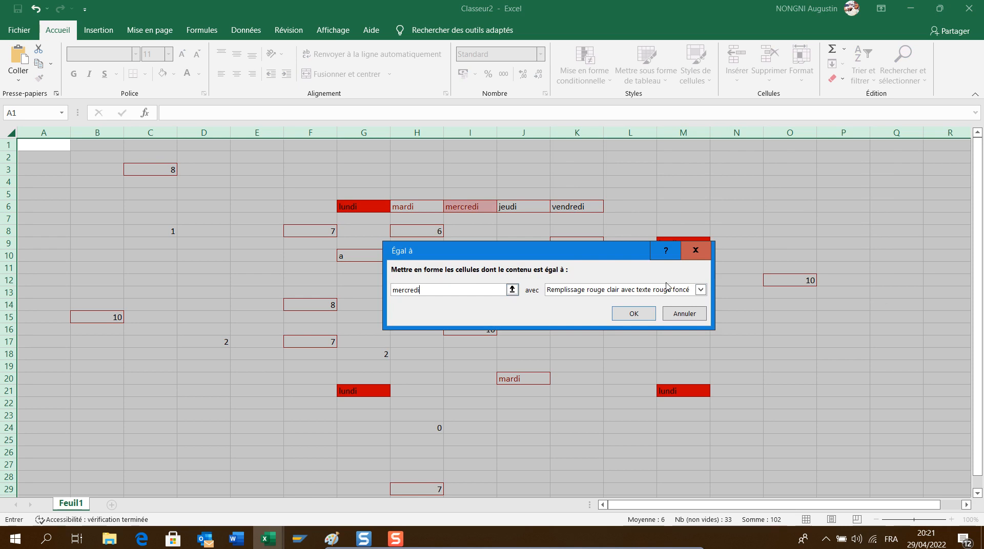
left_click(700, 290)
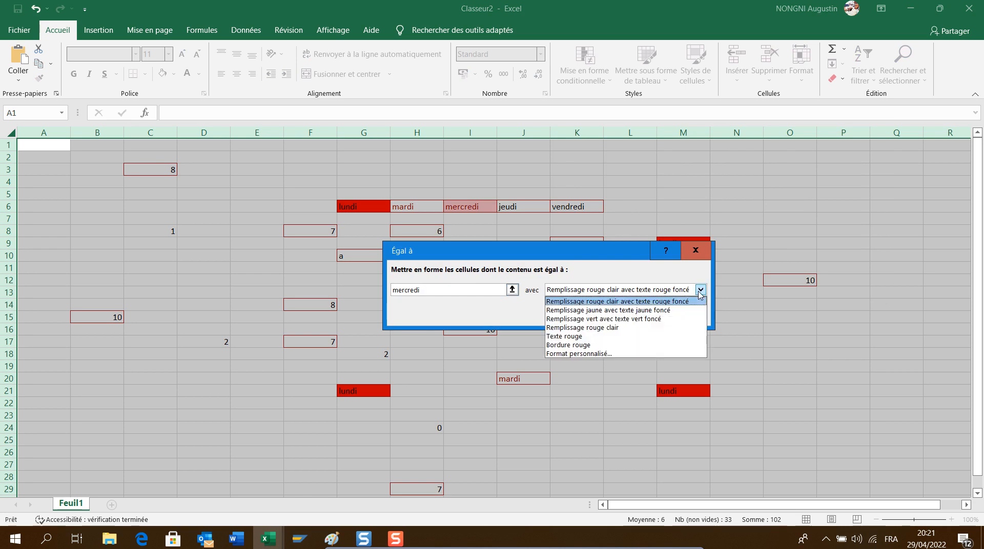
left_click(602, 331)
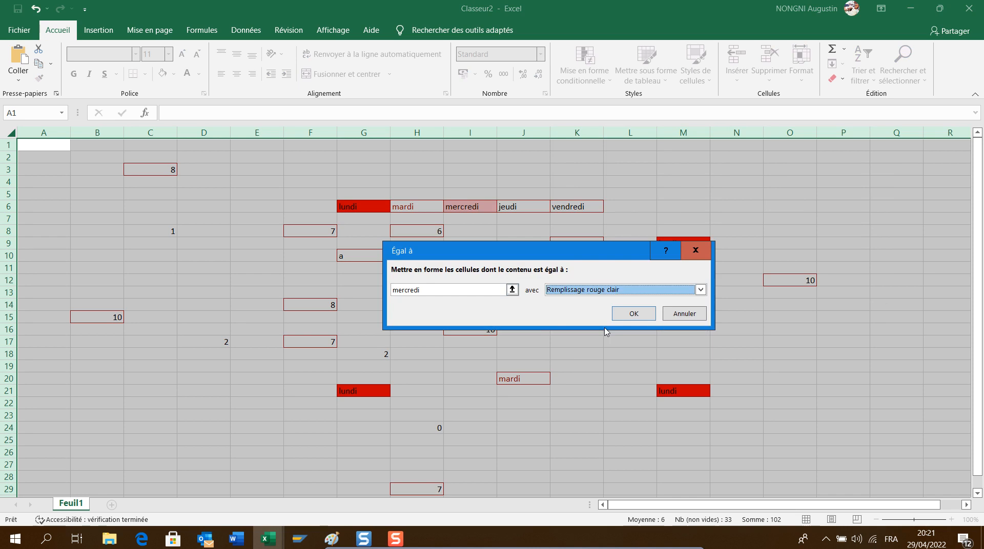
left_click(482, 291)
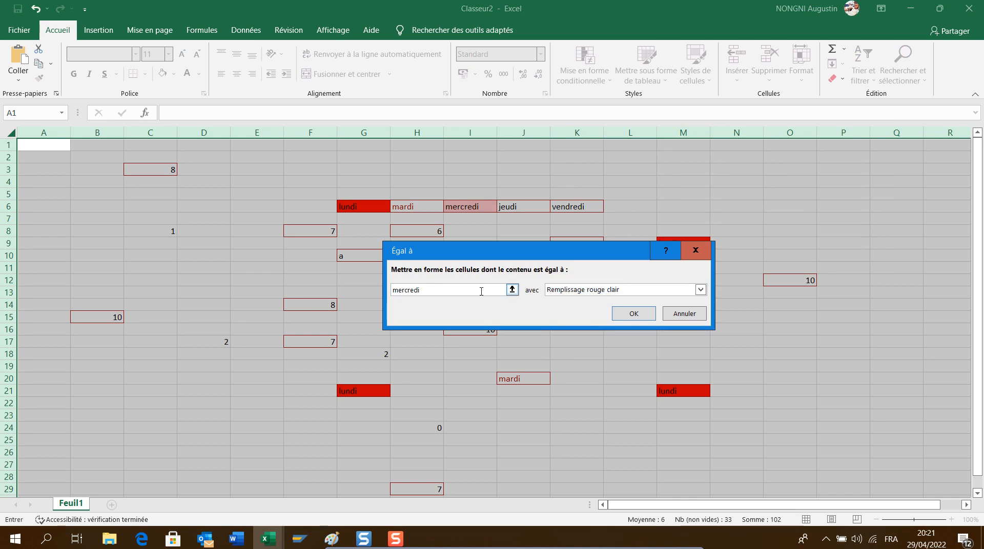
key("BackSpace")
key("BackSpace")
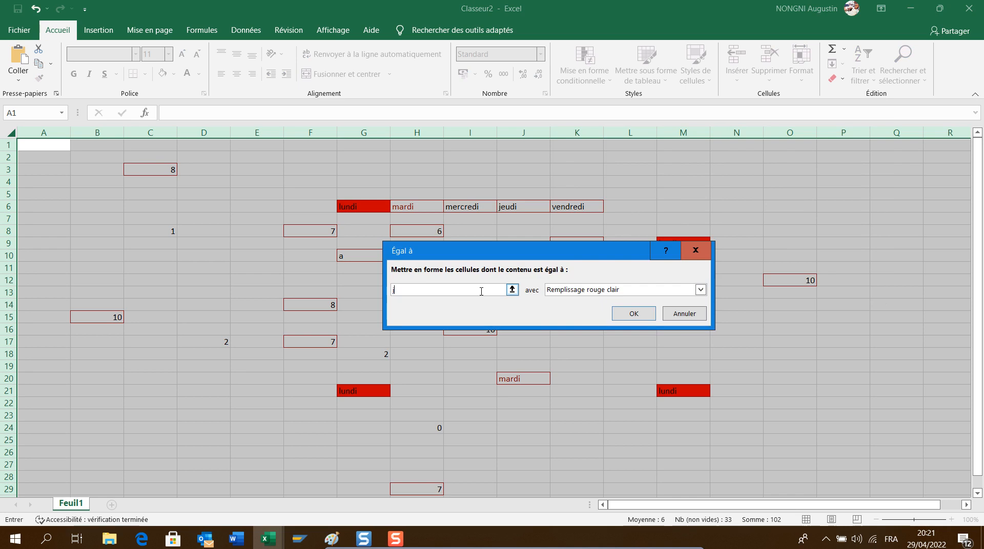
type("jeudi")
key("BackSpace")
Set the equal-to rule's value to vendredi with Remplissage vert avec texte vert foncé and apply it to the sheet.
type("vendredi")
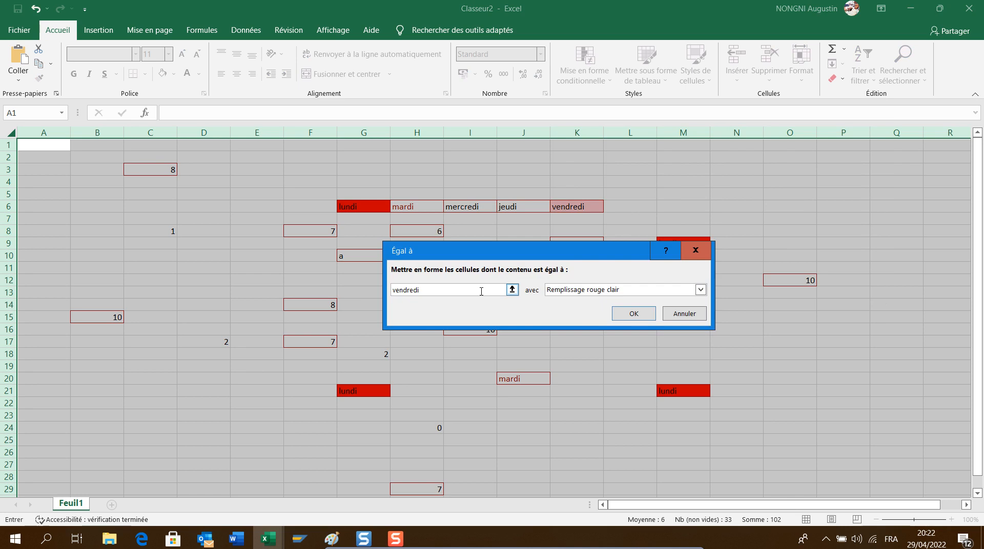
left_click(701, 291)
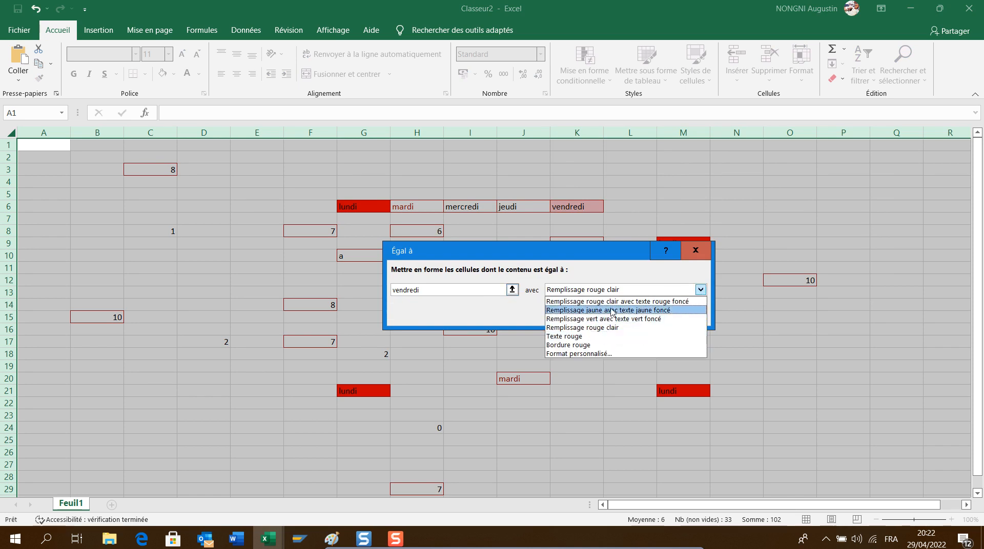
left_click(641, 310)
left_click(701, 290)
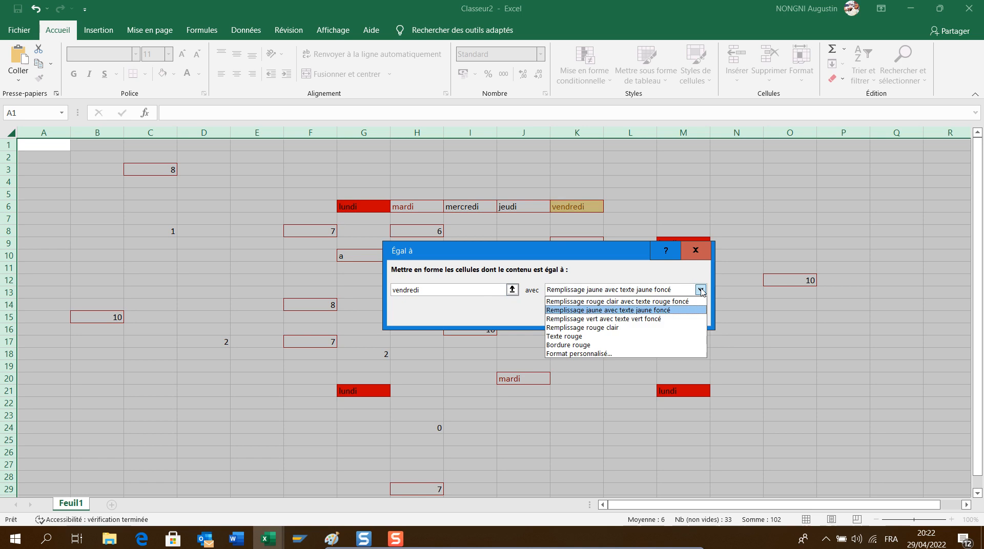
left_click(638, 321)
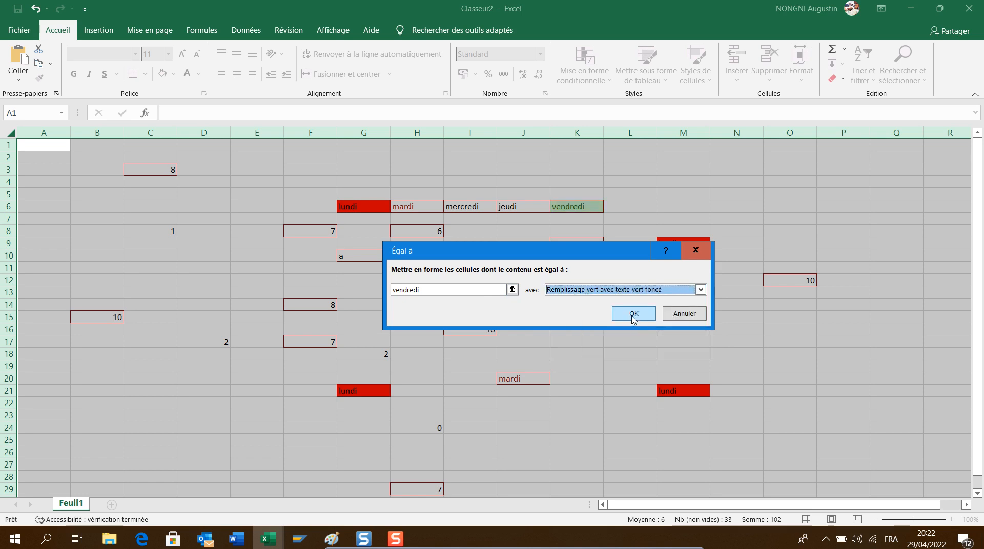
left_click(633, 314)
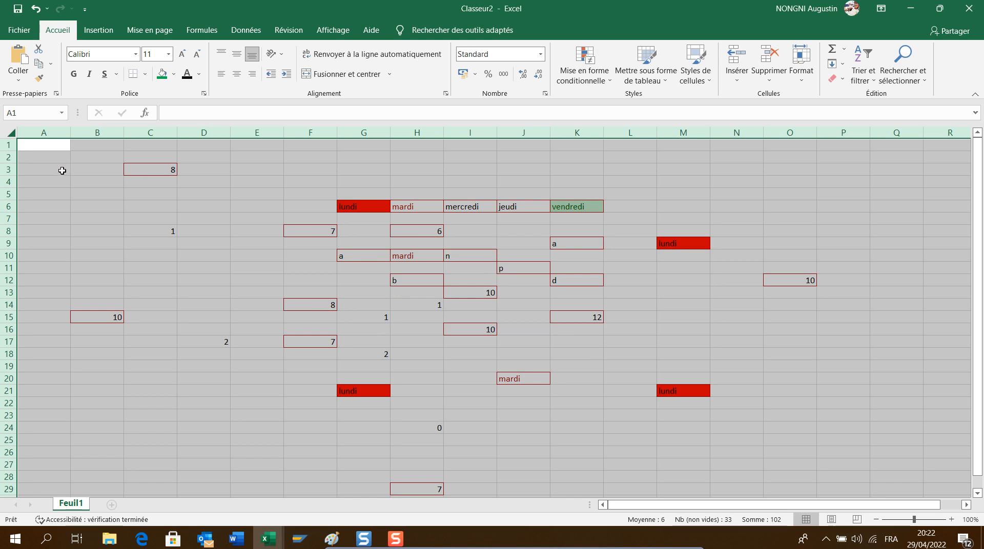
Test the weekday rules by entering lundi in D6, jeudi in E6 and mardi in F6.
left_click(208, 206)
left_click(207, 207)
type("l")
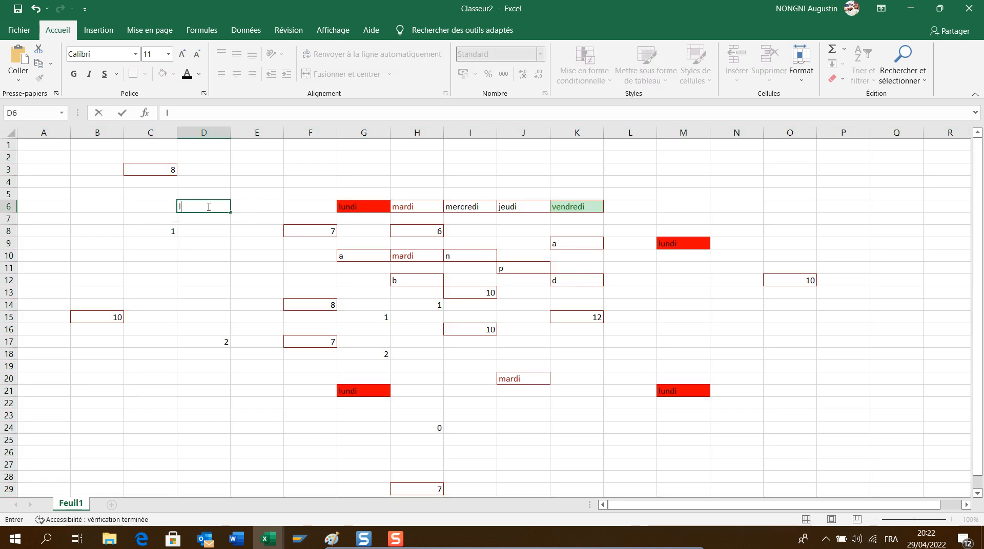
type("undi")
key("Return")
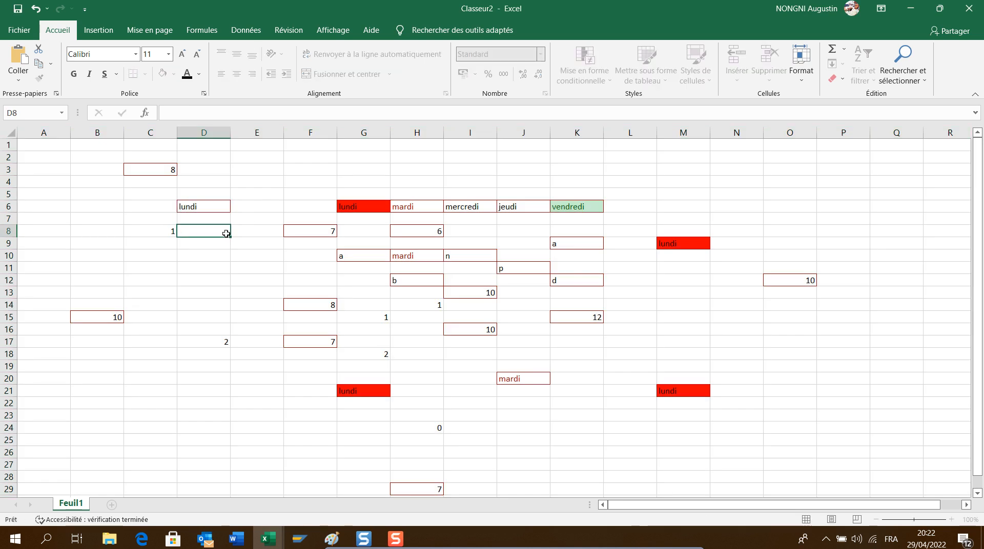
left_click(220, 205)
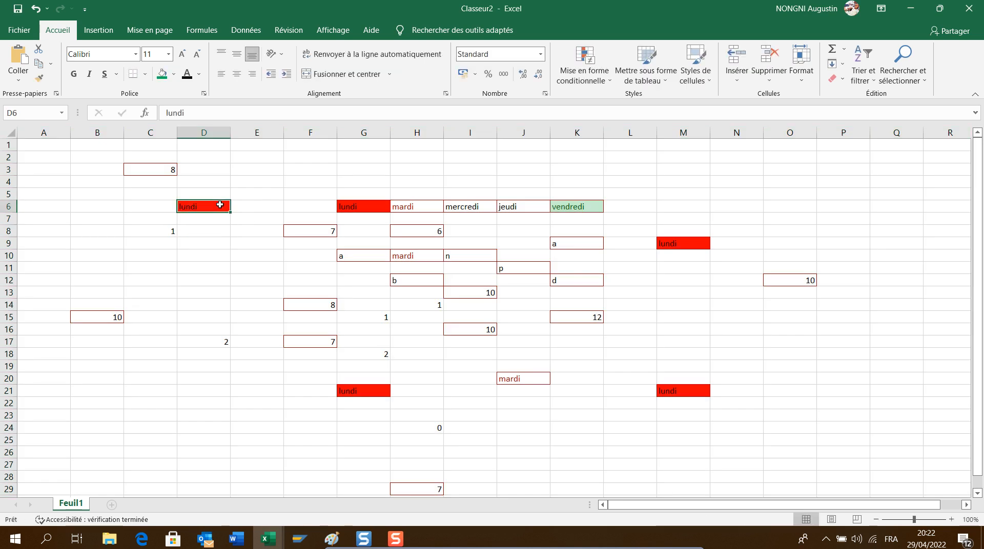
left_click(248, 203)
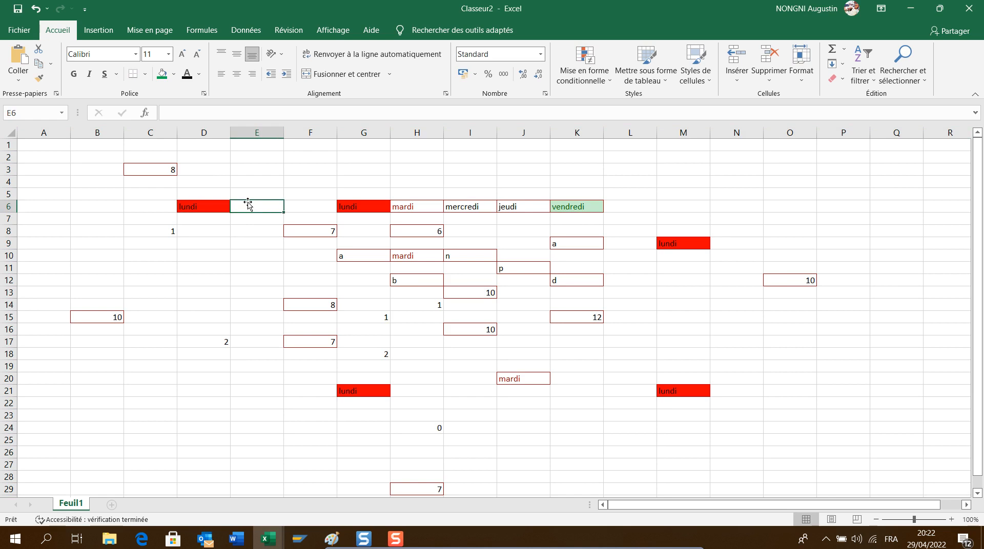
type("jeudi")
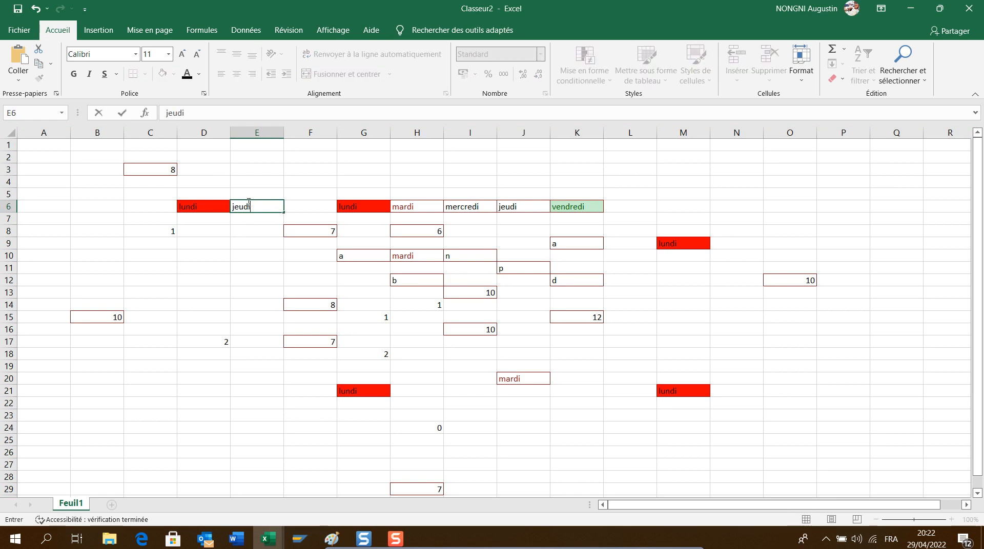
left_click(301, 210)
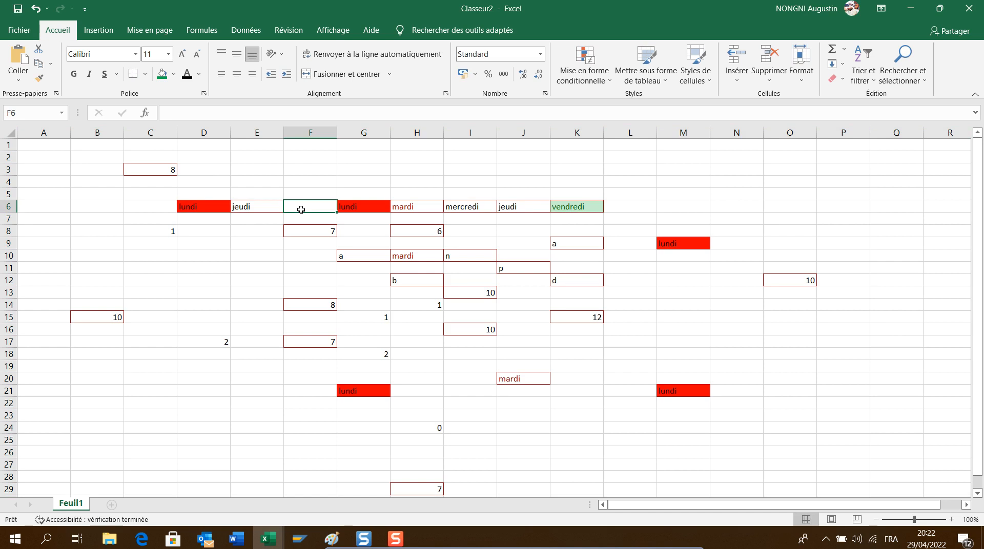
type("mardi")
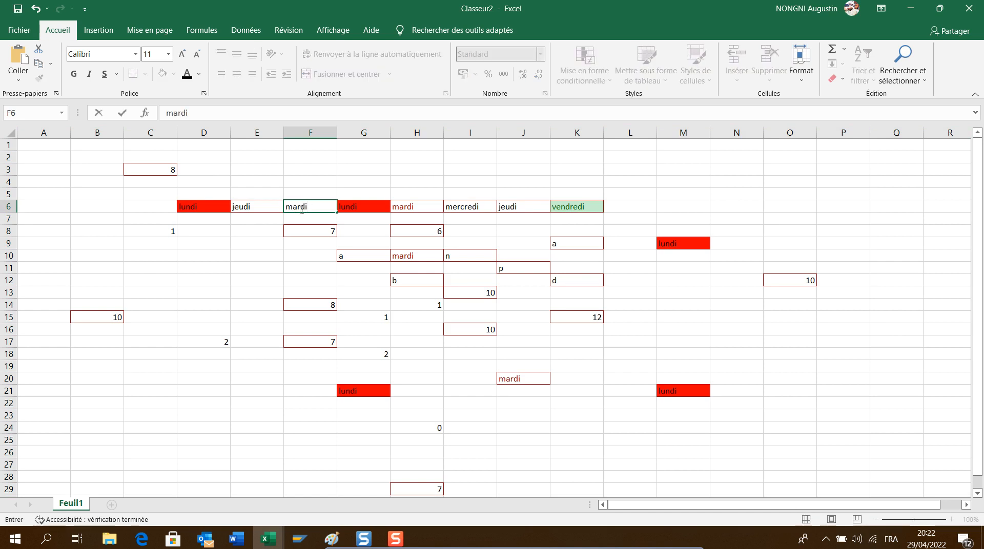
Test the vendredi rule by replacing the heading in J6 with vendredi.
left_click(508, 206)
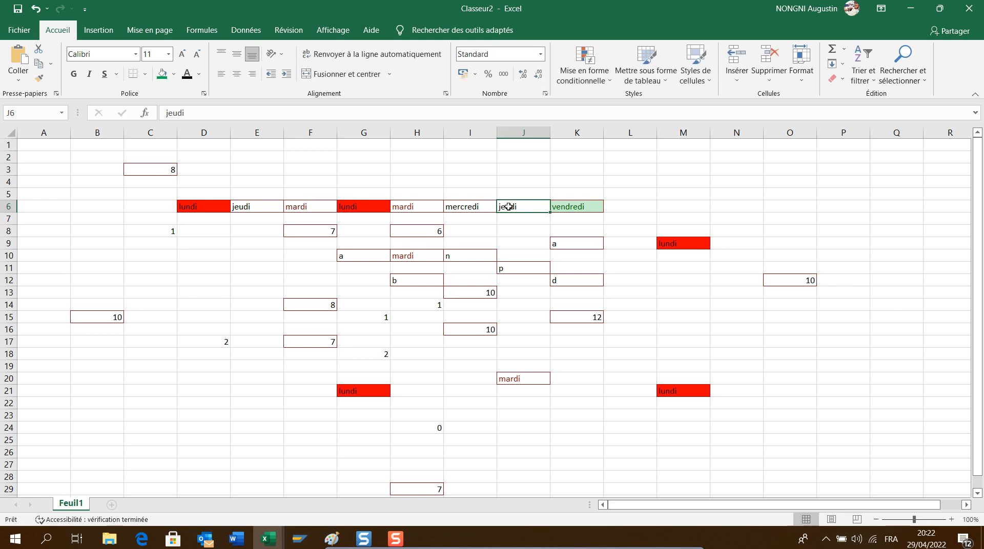
type("vendred")
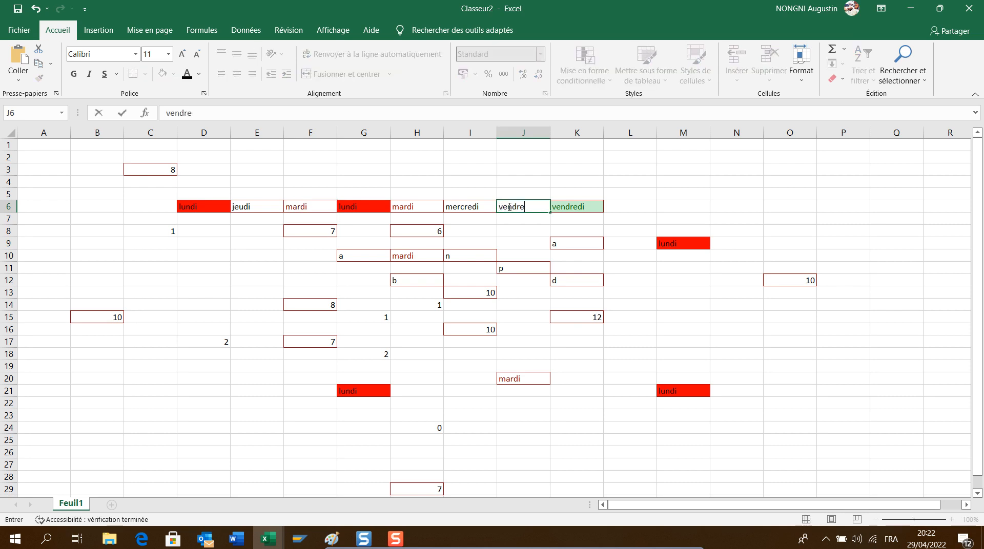
left_click(480, 229)
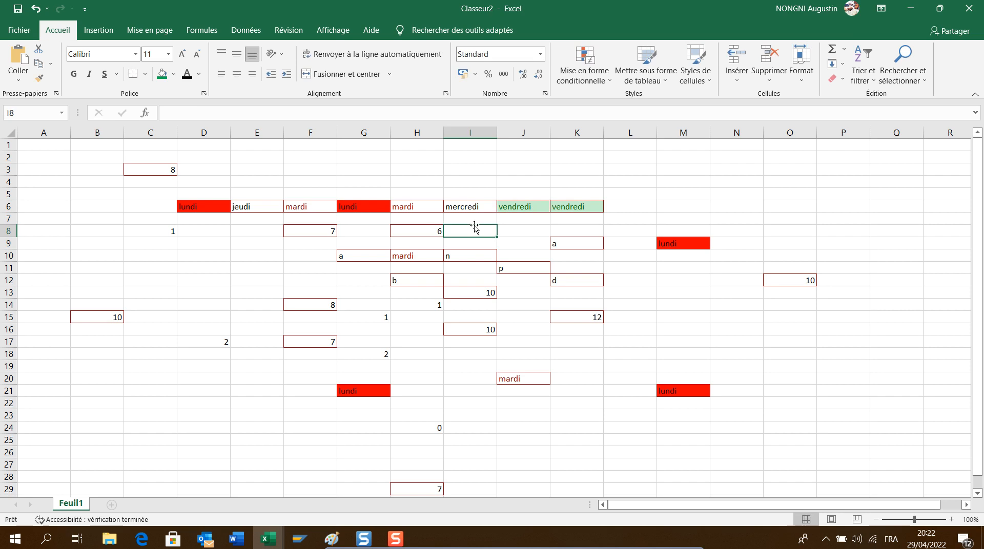
Fill the weekday series down to row 27 from the starting days in D6, E6 and F6.
left_click(225, 208)
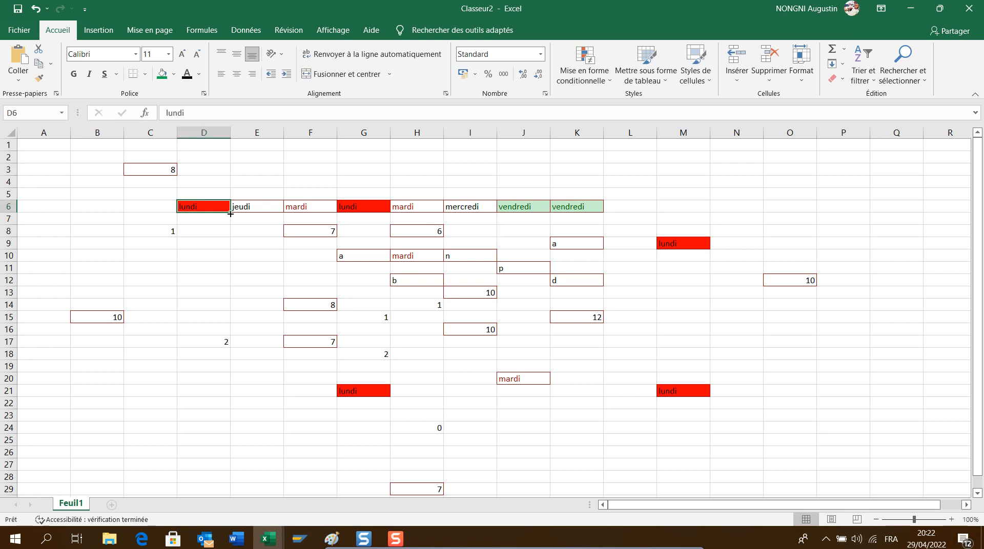
left_click_drag(229, 212, 284, 471)
left_click(266, 206)
left_click(328, 207)
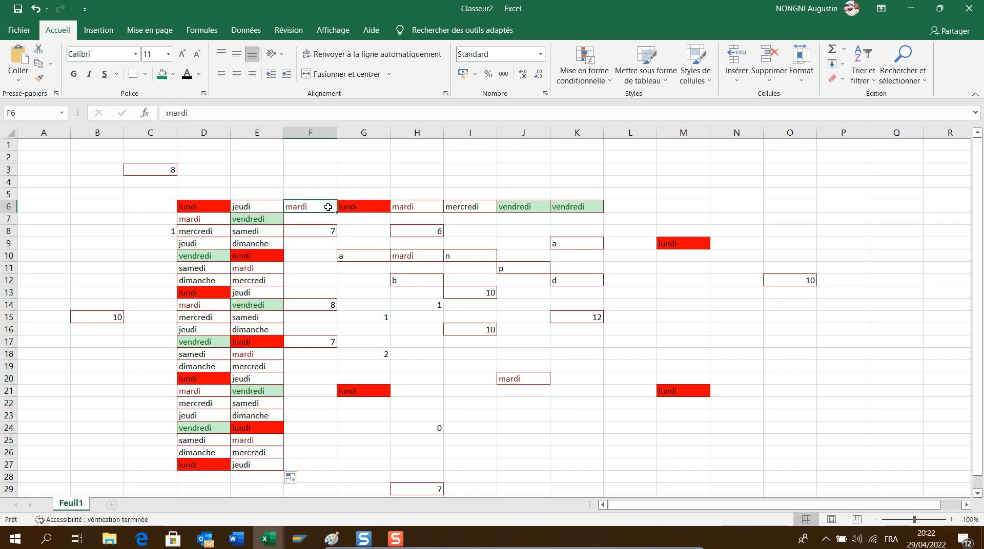
left_click_drag(336, 212, 327, 472)
Enter 1 in G6 and fill it down to G27 as an incrementing number series.
left_click(371, 210)
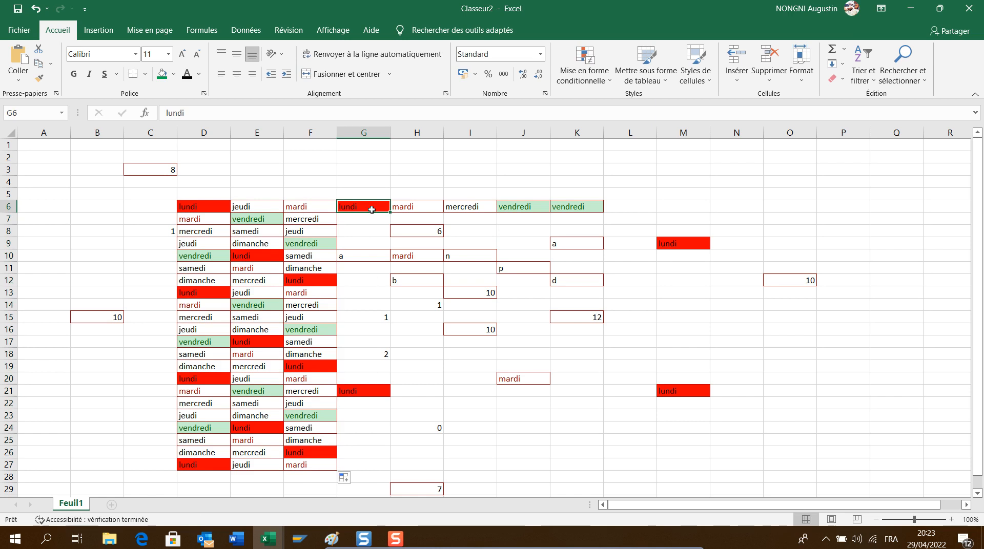
type("1")
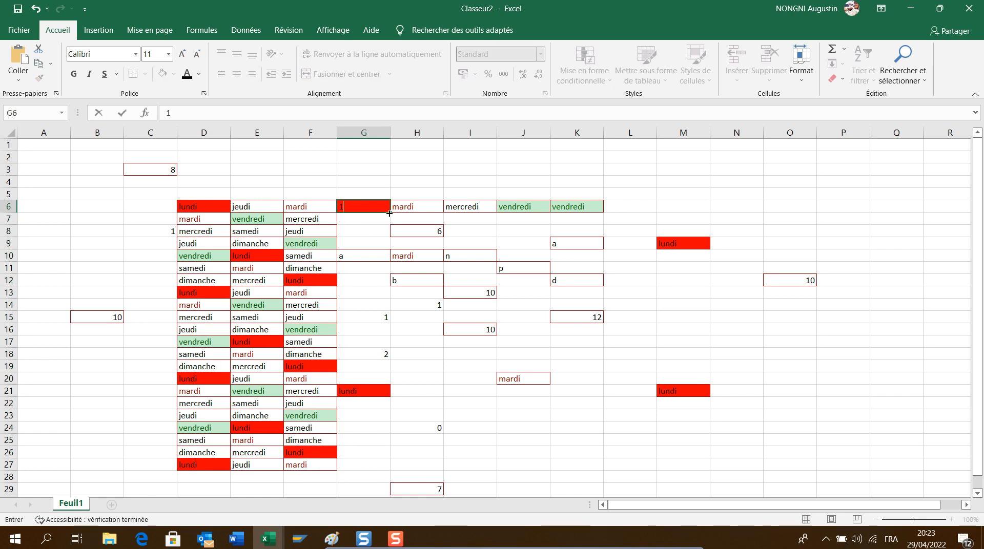
left_click_drag(389, 213, 380, 472)
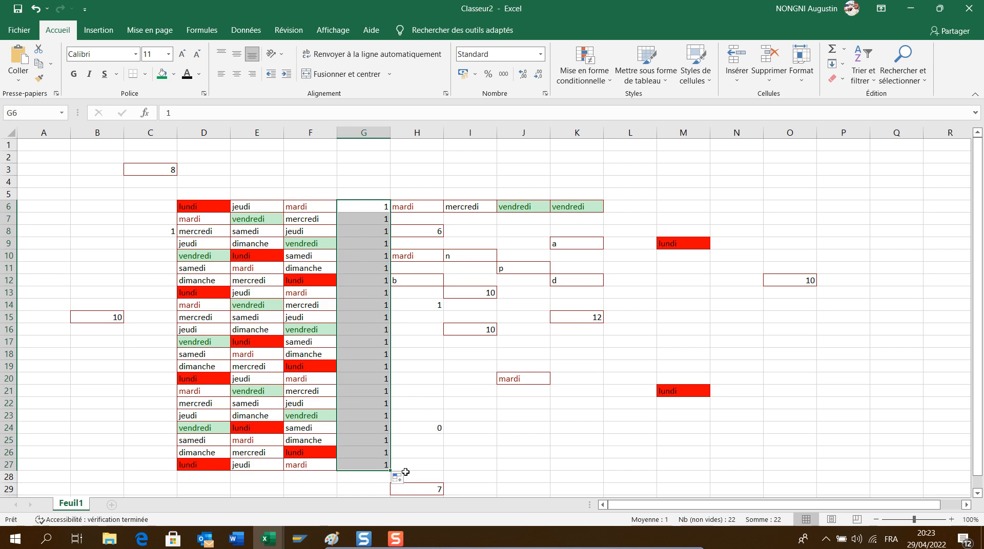
left_click(400, 476)
left_click(436, 420)
left_click(449, 294)
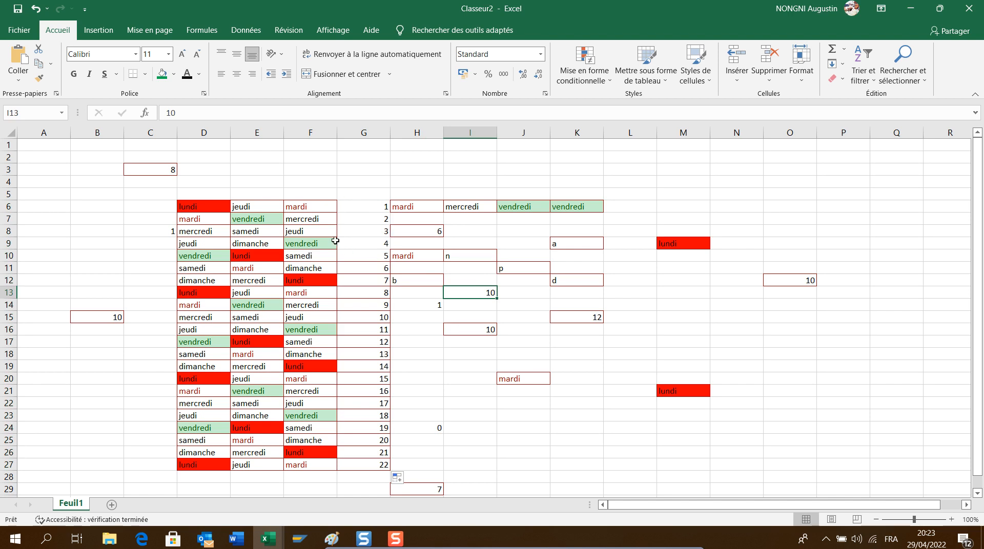
Replace the entry in H6 with mercredi and fill the weekday series down to H27.
left_click(414, 206)
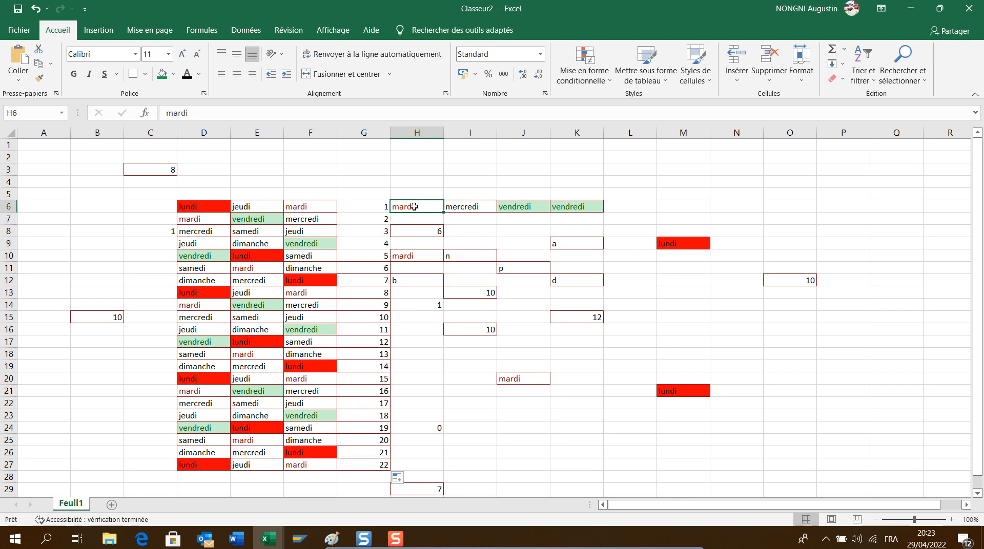
type("merc")
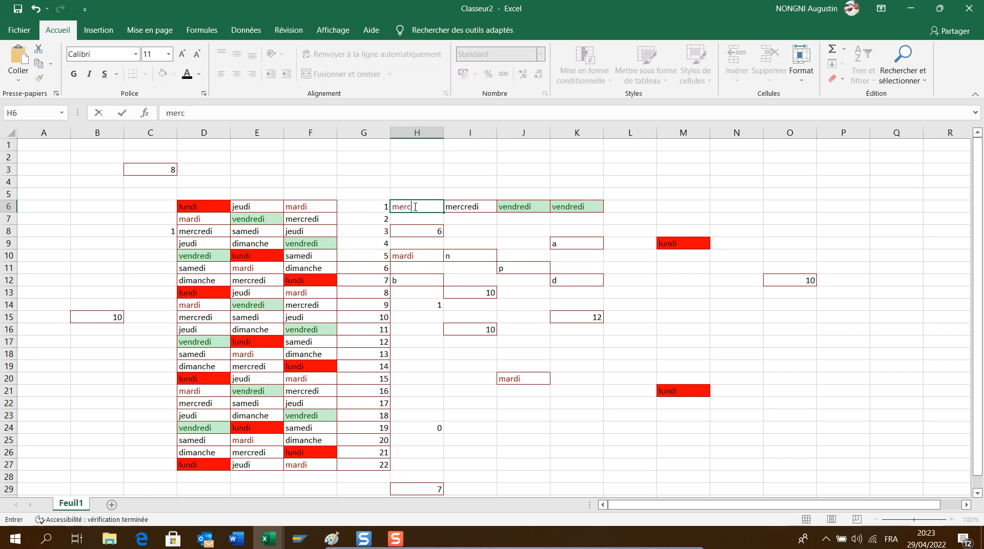
type("redi")
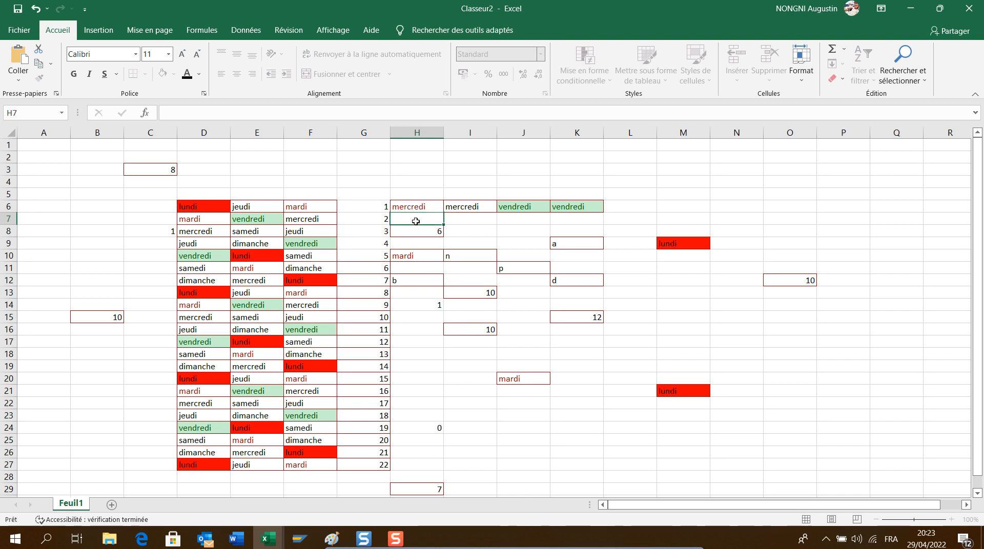
key("ctrl+Return")
left_click_drag(442, 209, 425, 466)
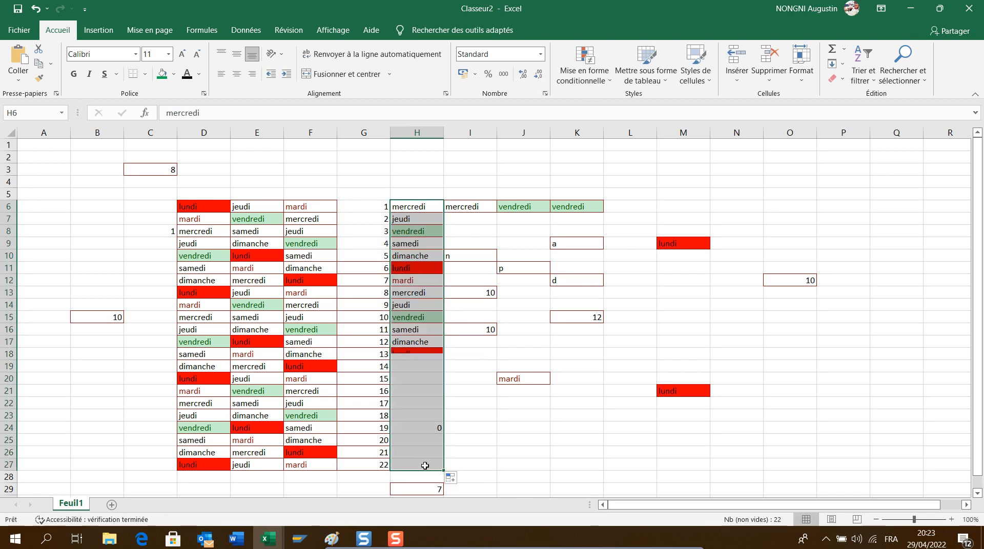
Fill the weekday series down to row 27 from the starting days in J6 and I6.
left_click(483, 207)
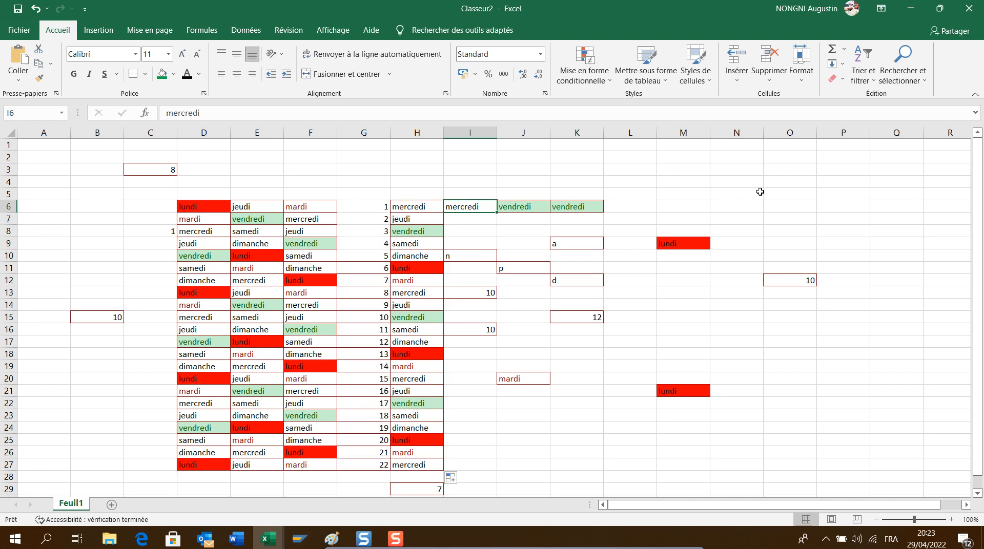
left_click(739, 194)
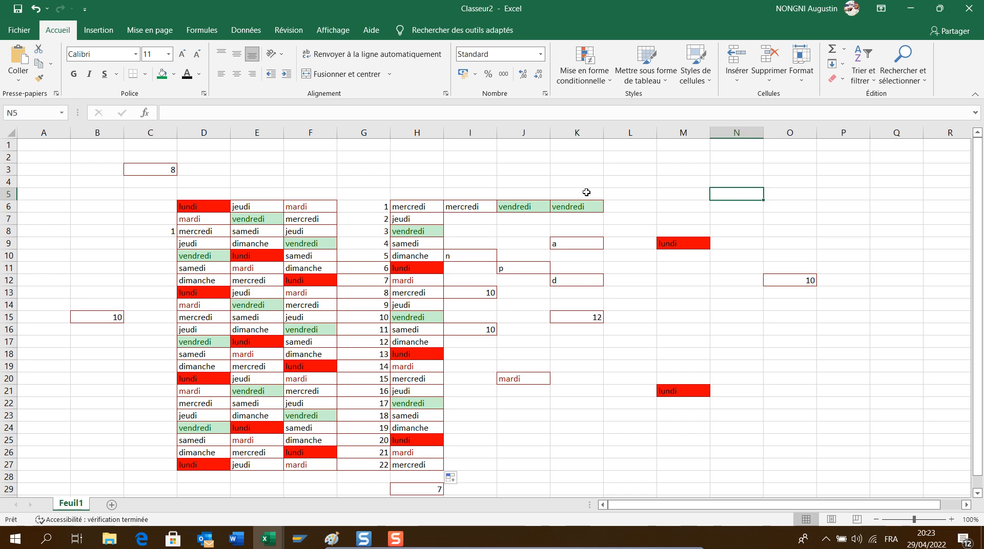
left_click(533, 206)
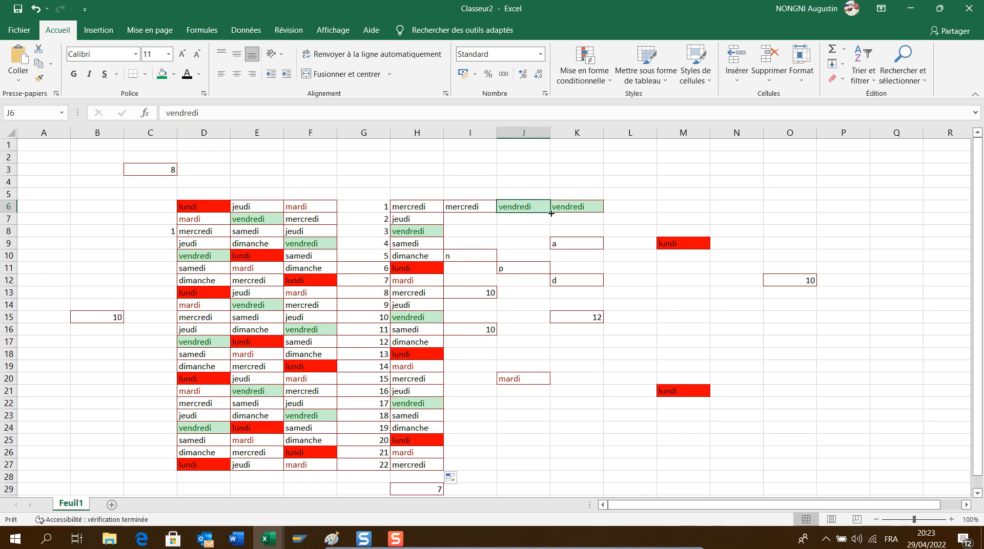
left_click_drag(550, 213, 545, 473)
left_click(482, 207)
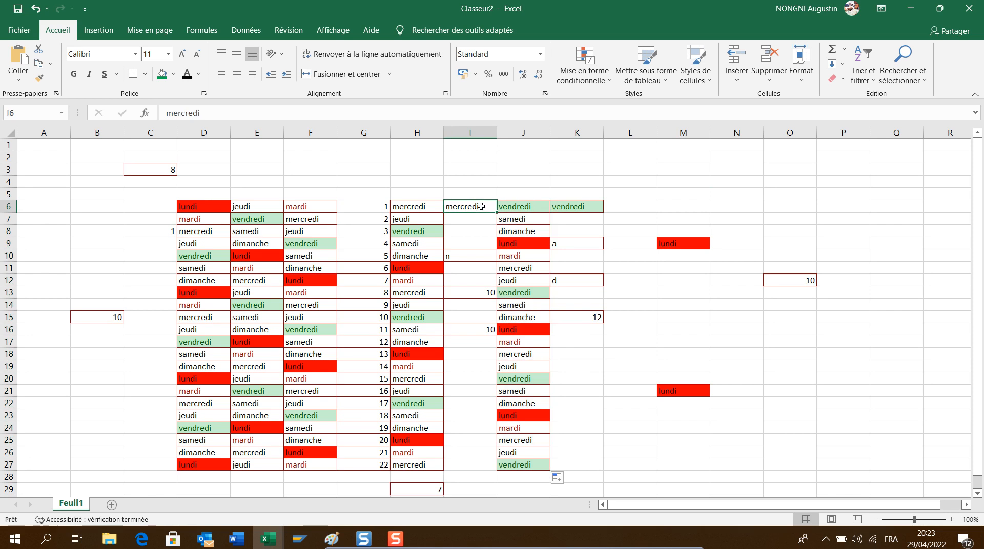
left_click_drag(496, 212, 481, 473)
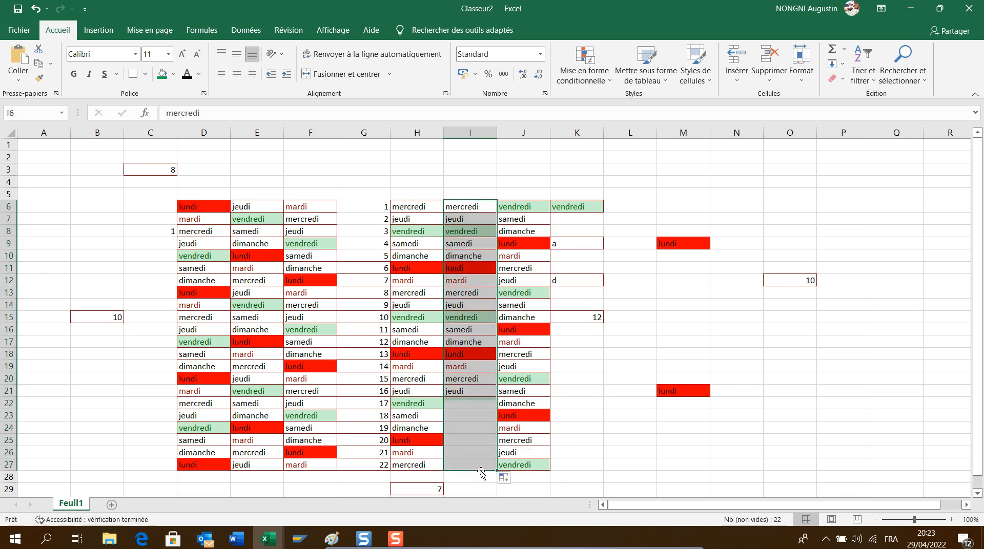
left_click(300, 166)
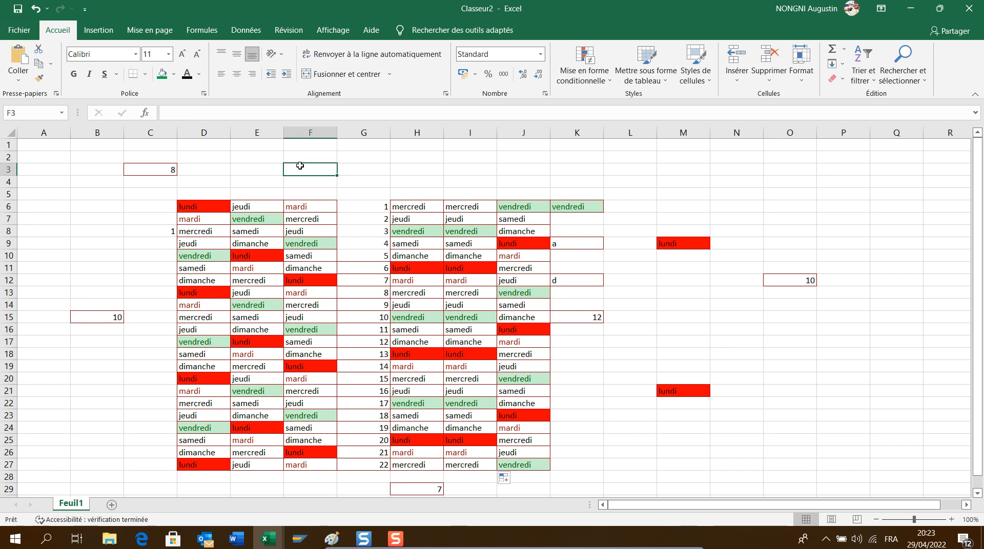
type("é")
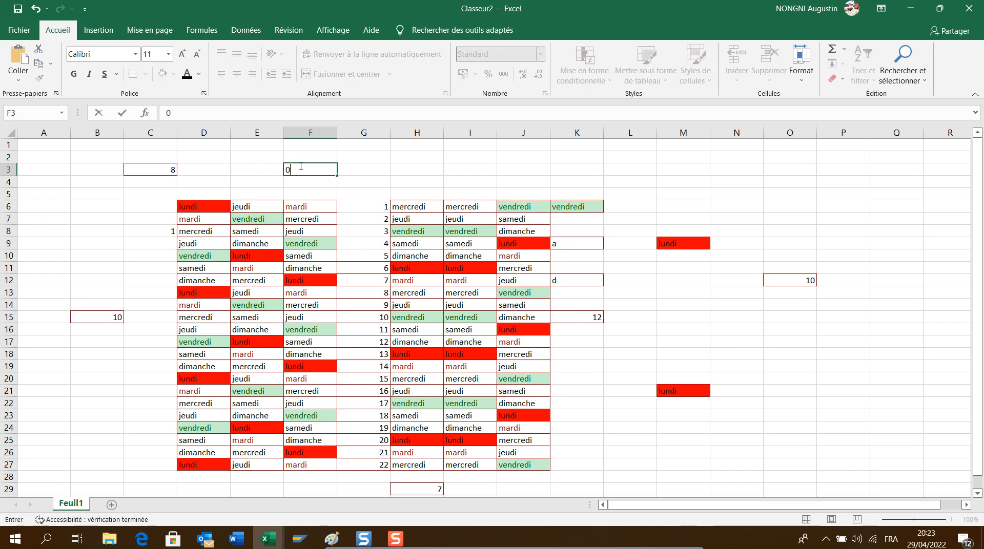
key("BackSpace")
Enter the heading resultat in P3 and the value 10 in P5.
left_click(844, 175)
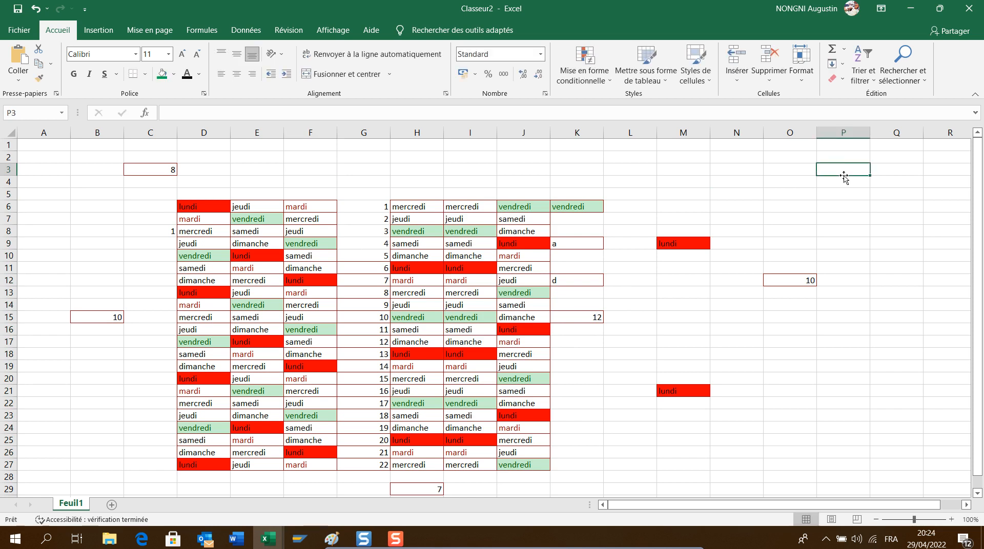
type("resu")
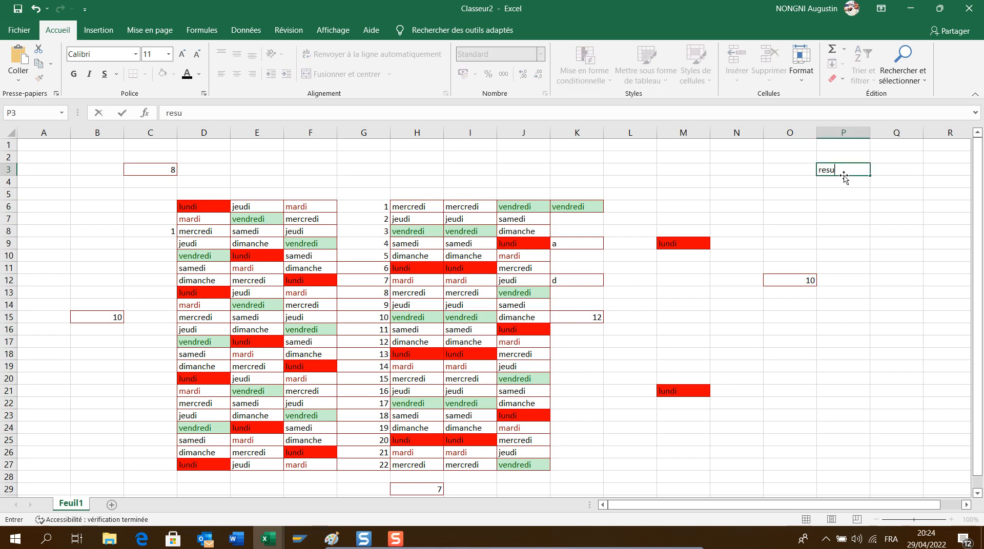
type("ltat")
key("Return")
key("Return")
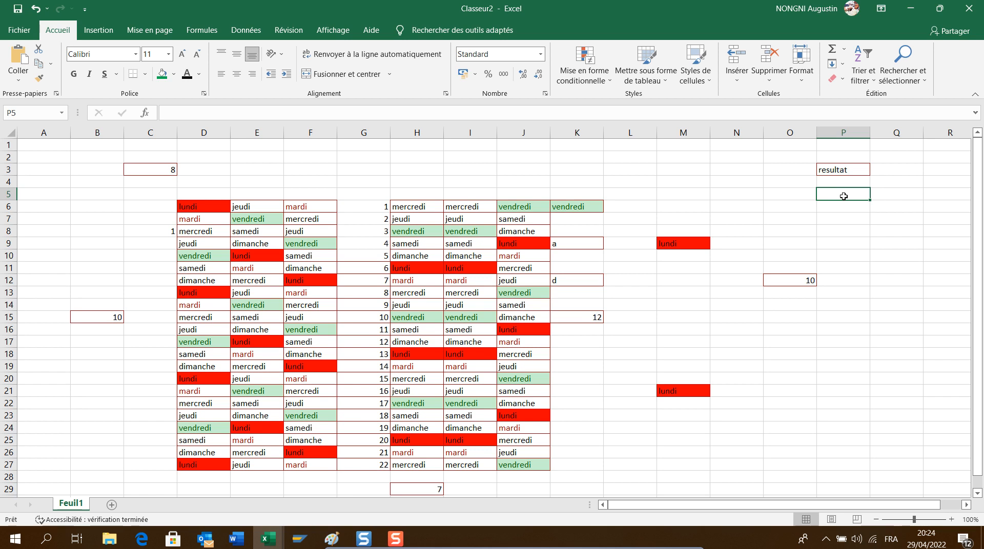
type("10")
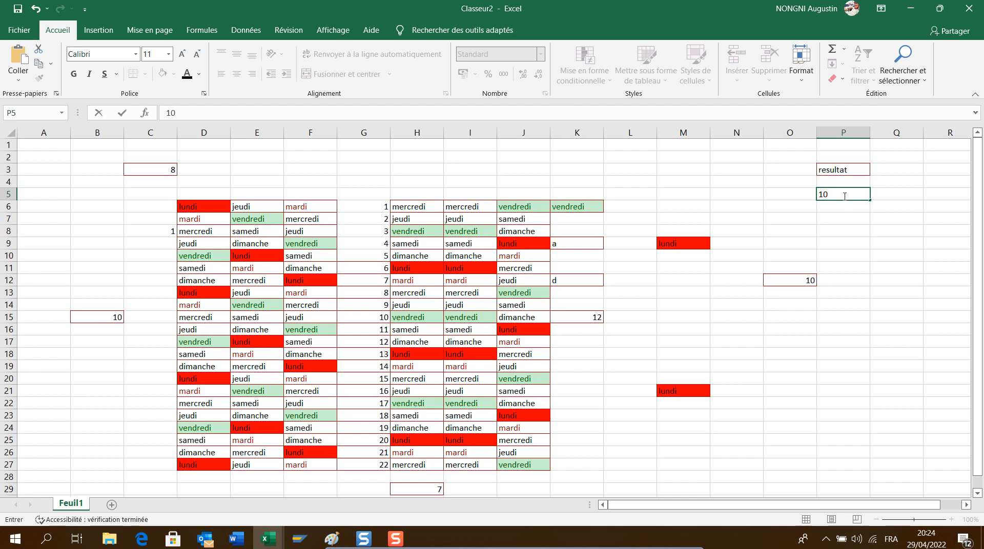
key("Return")
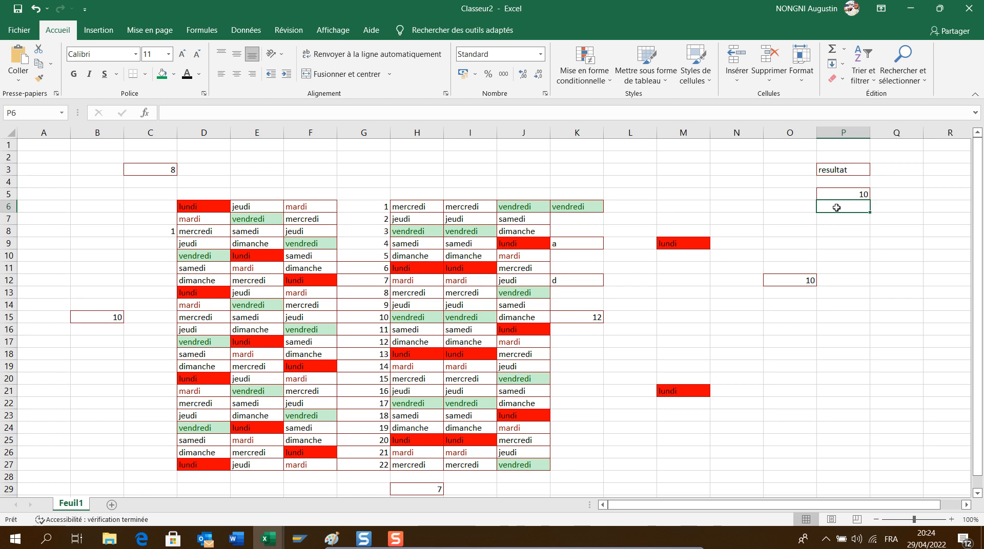
Enter 1 in P6 and fill it down to P21 as an incrementing number series.
type("1")
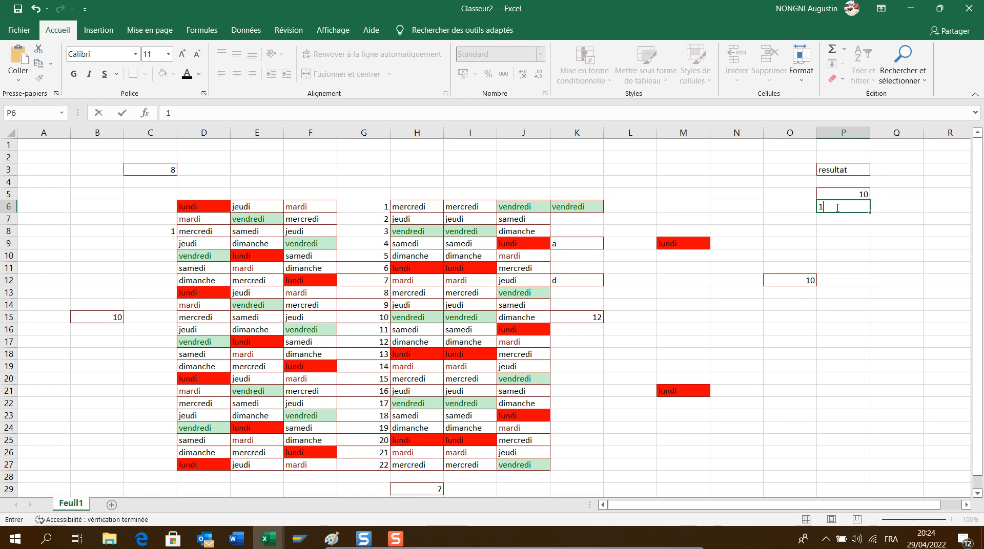
left_click(851, 241)
left_click(861, 214)
left_click(862, 207)
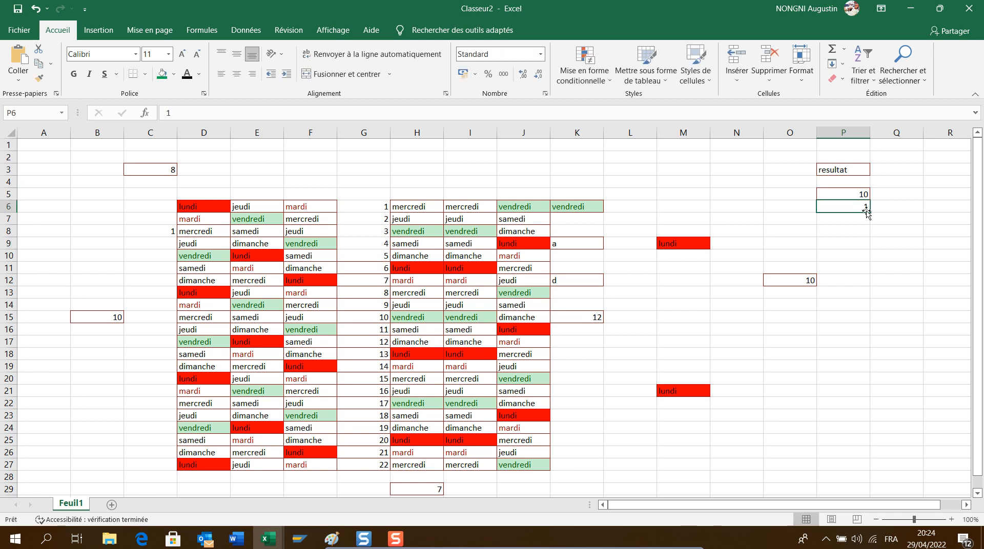
left_click_drag(869, 212, 857, 392)
left_click(880, 405)
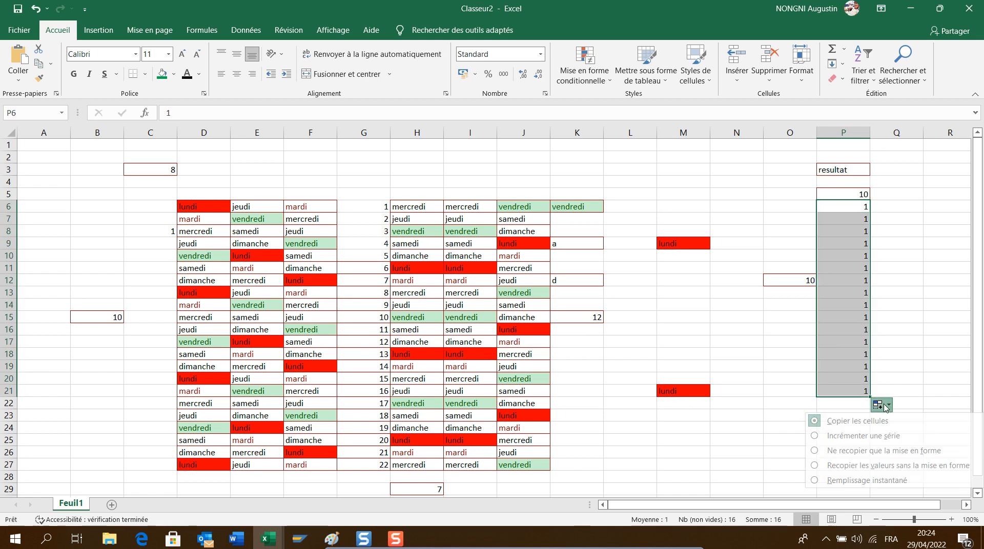
left_click(830, 436)
left_click(775, 377)
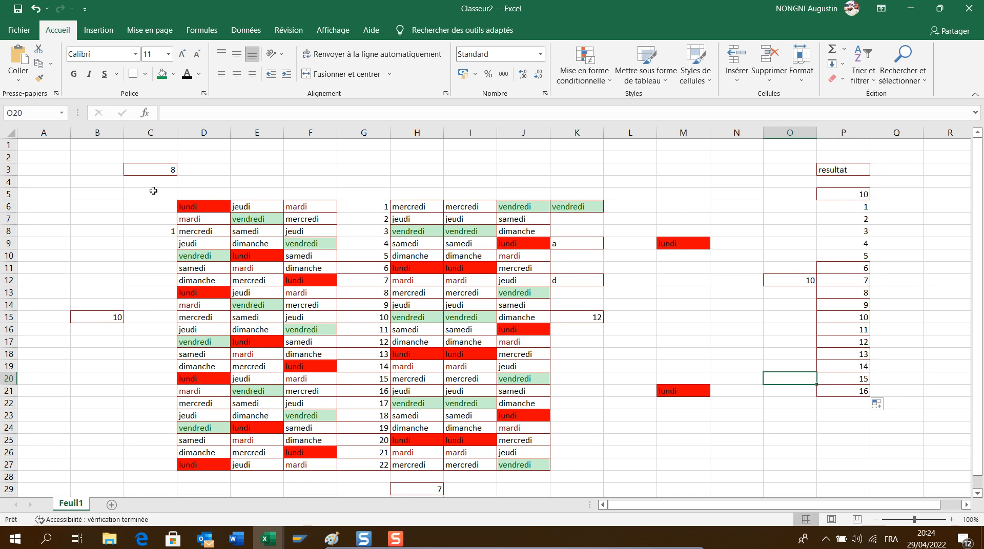
Try a greater-than highlight rule on the whole sheet with threshold 50 and green fill with dark green text.
left_click(55, 156)
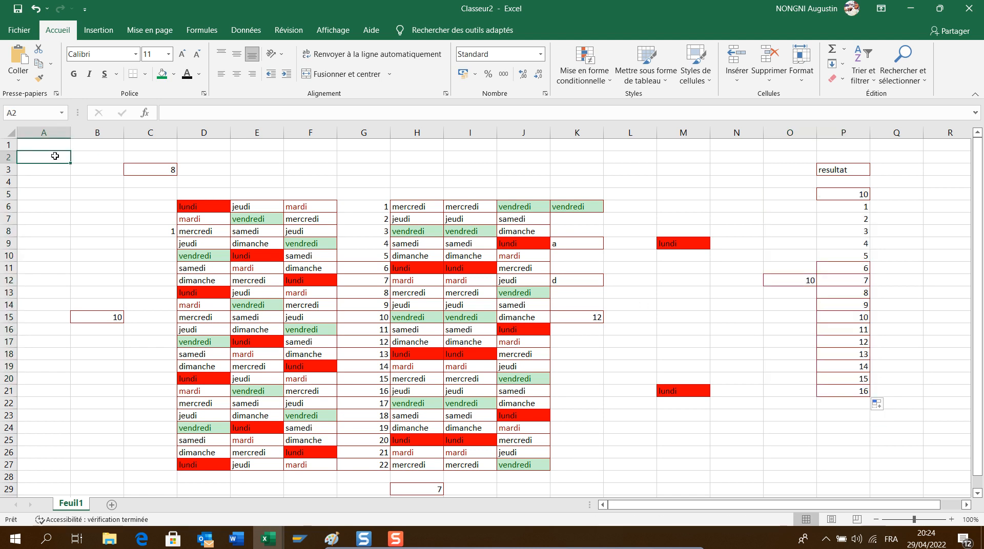
key("ctrl+a")
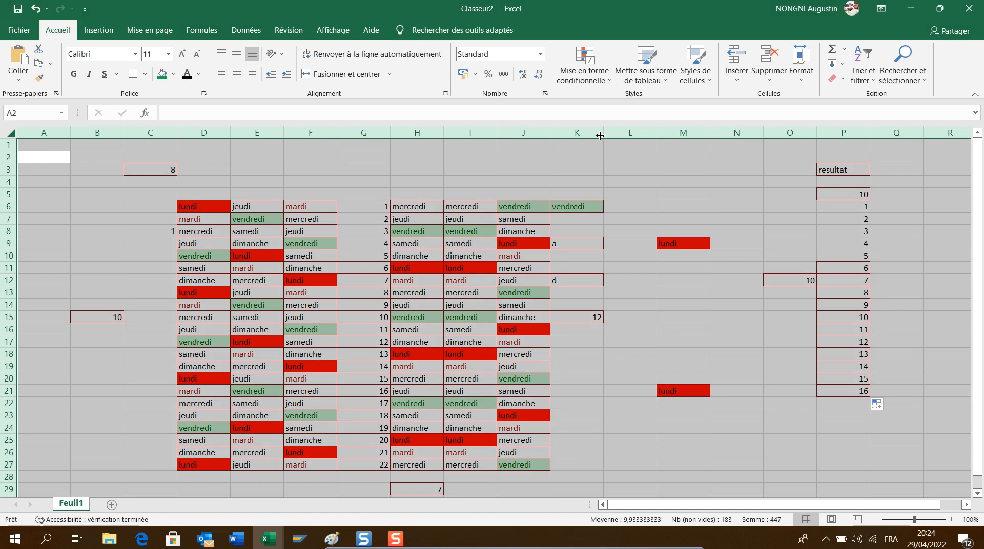
left_click(603, 80)
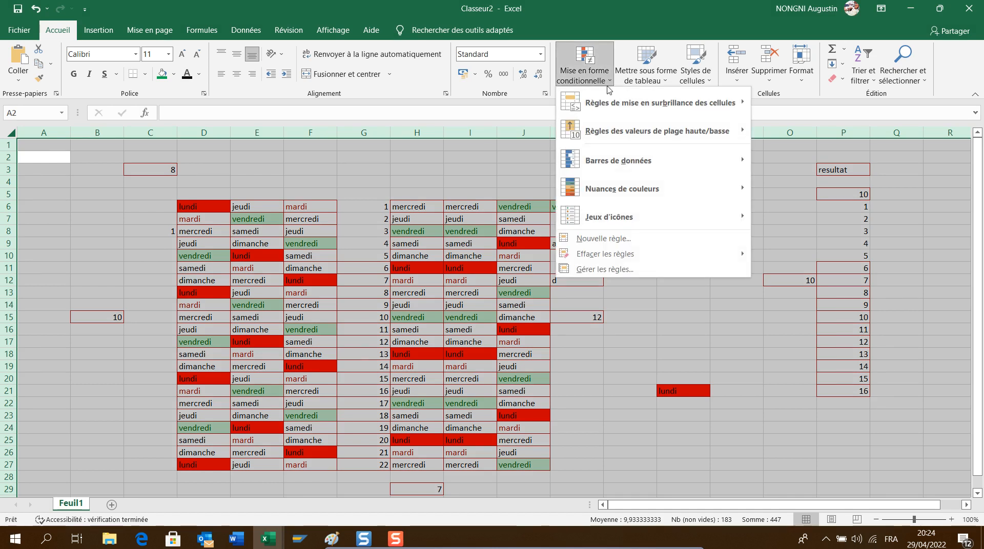
mouse_move(635, 109)
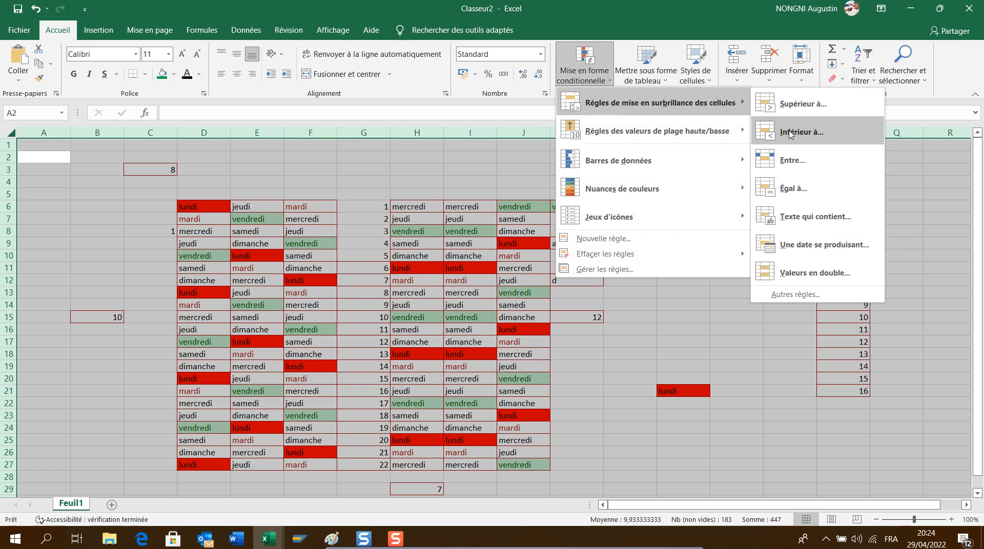
left_click(800, 104)
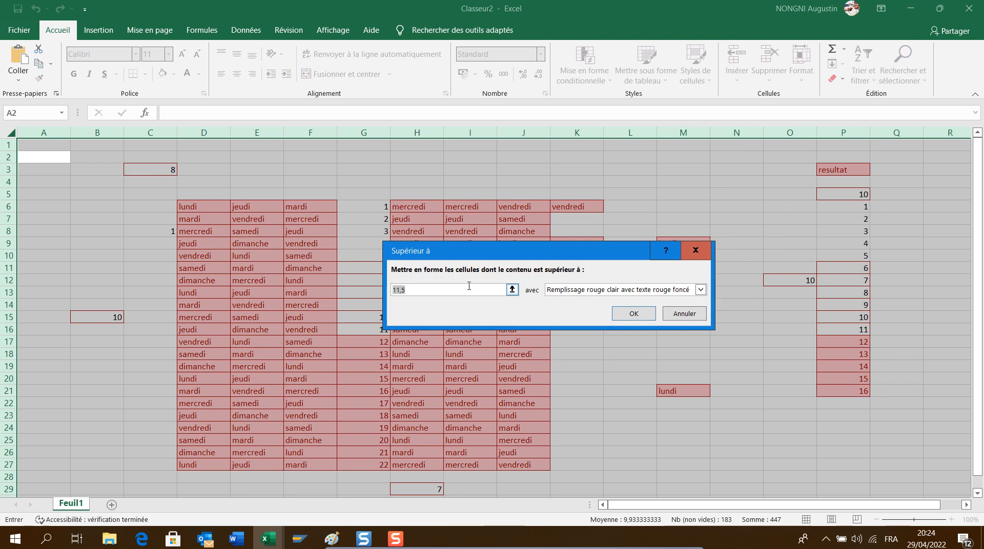
type("50")
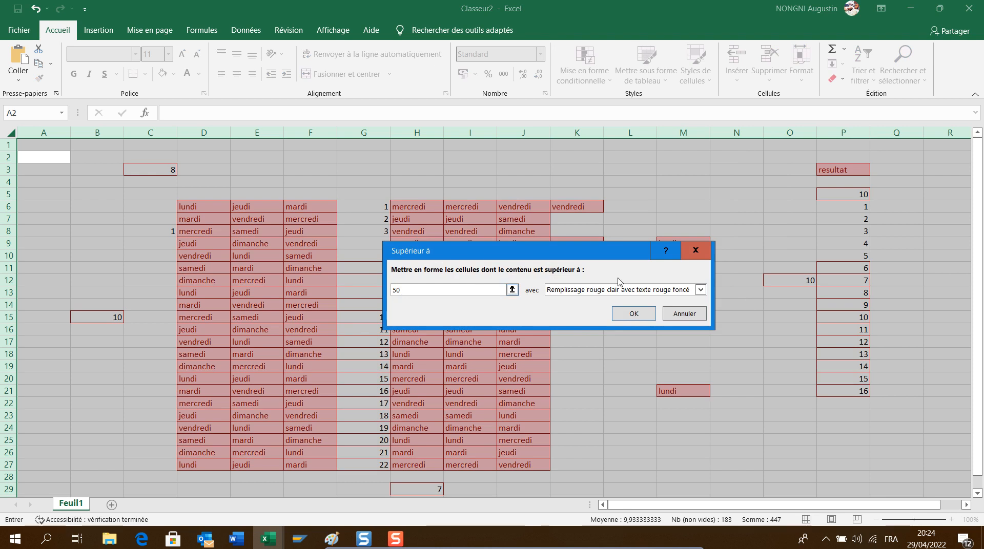
left_click(700, 291)
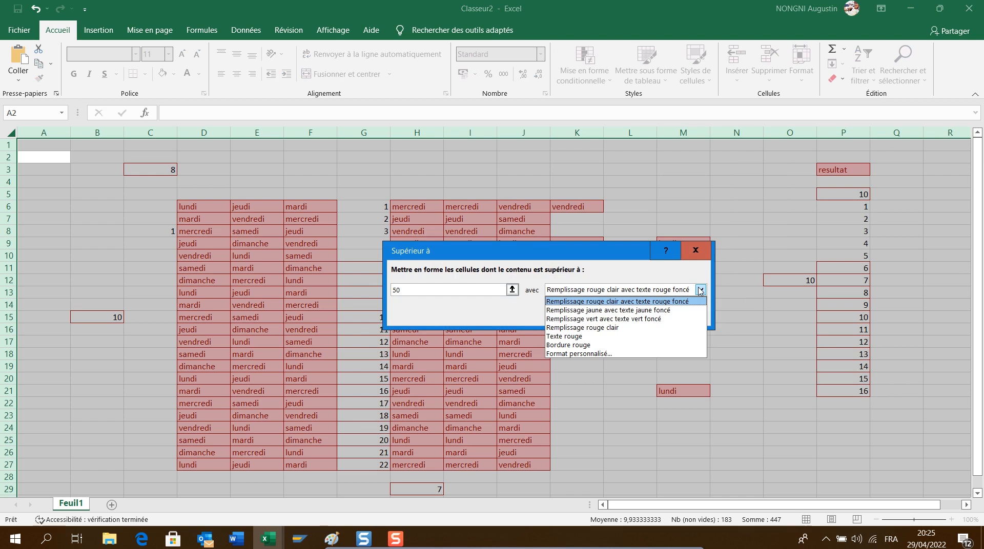
left_click(623, 319)
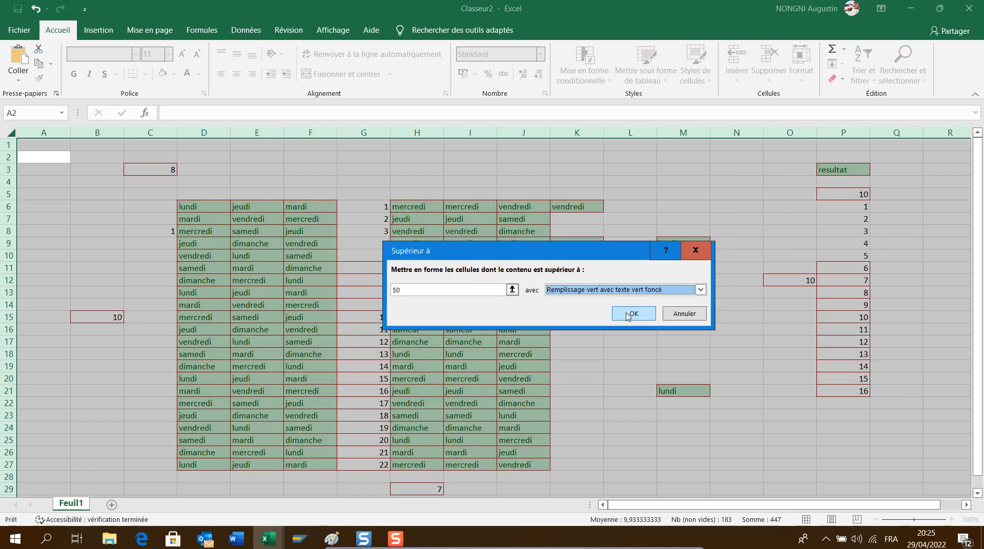
left_click(681, 313)
left_click(662, 304)
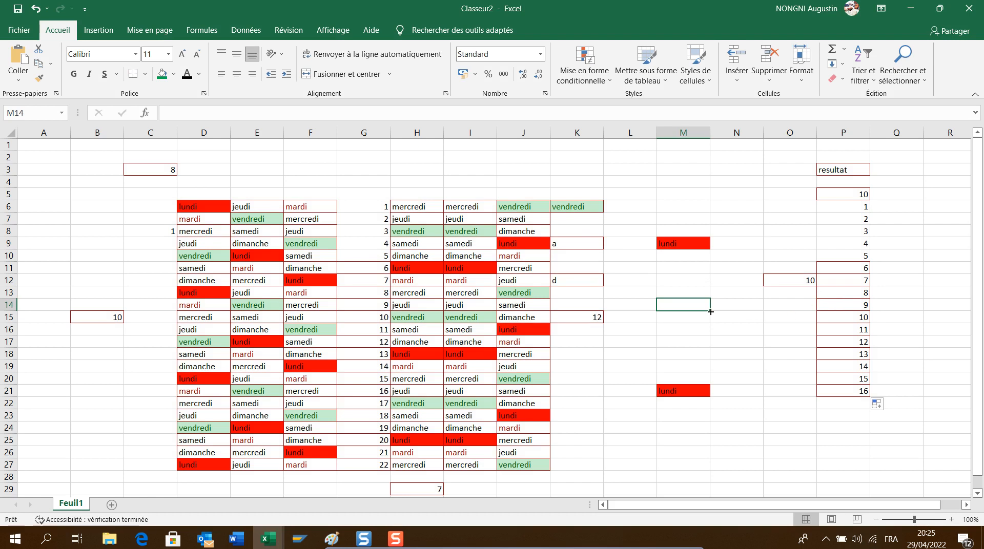
Enter the letter a in both M5 and N5 to test the existing formatting rules.
left_click(627, 317)
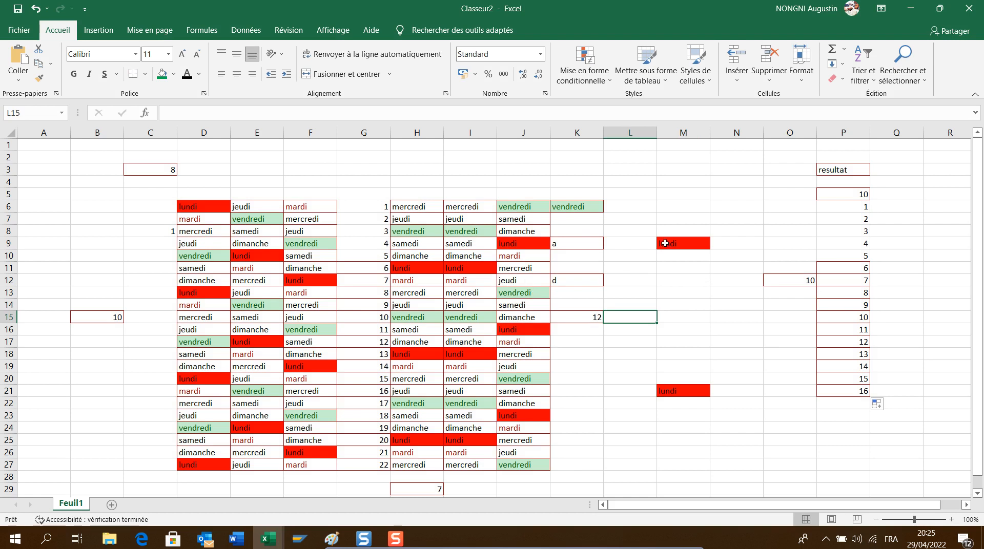
left_click(682, 197)
type("a")
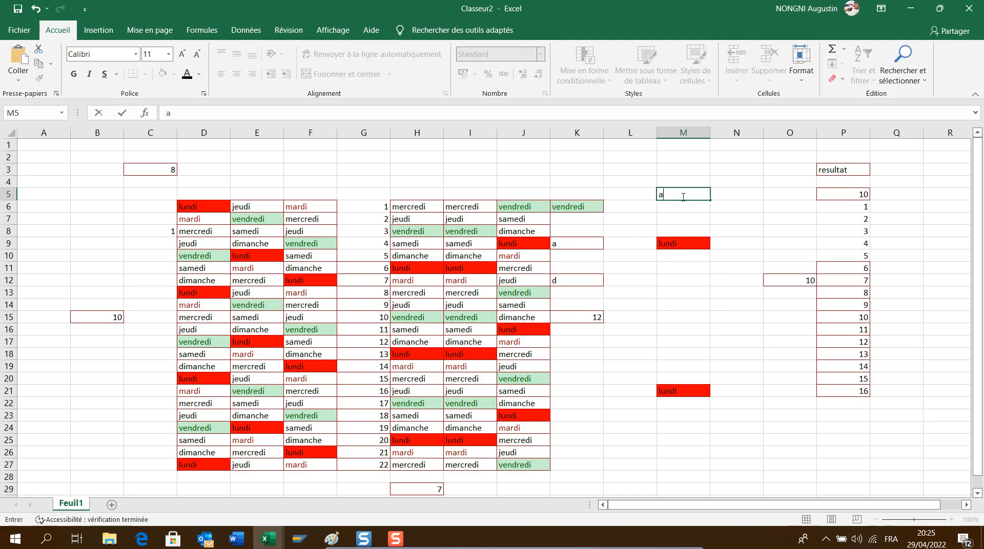
key("Tab")
type("a")
left_click(423, 191)
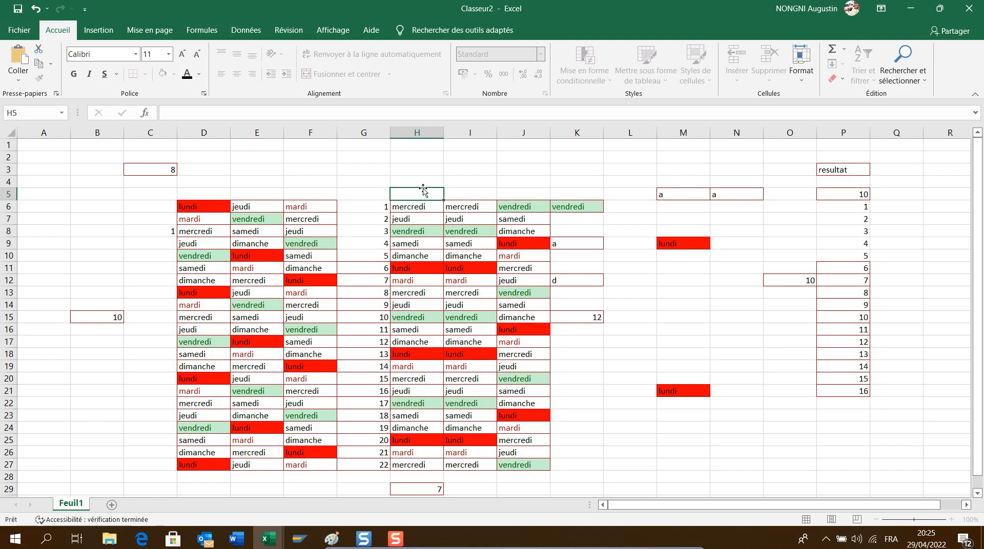
Select the weekday blocks D6:F27 and H6:J27 in turn to review their conditional formatting.
left_click(409, 167)
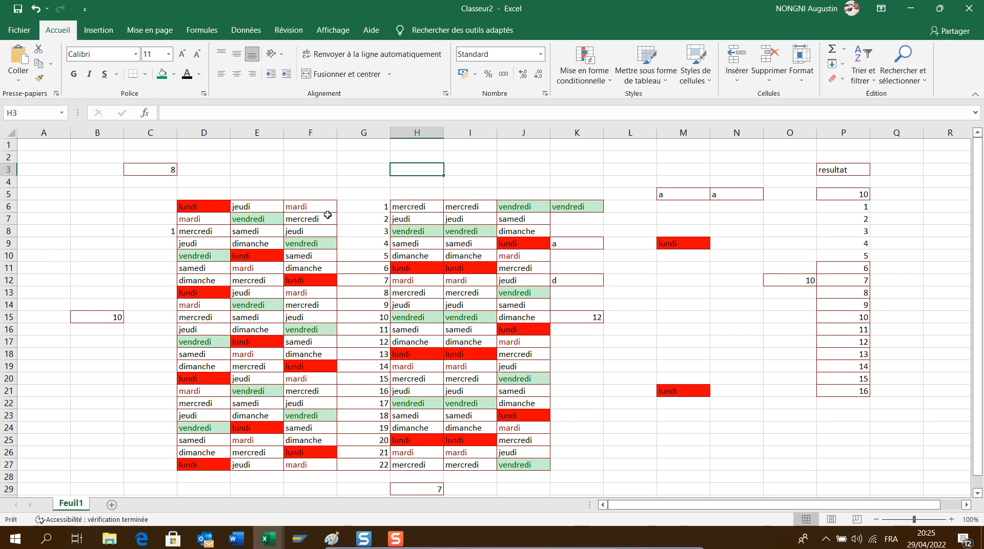
left_click_drag(185, 205, 323, 466)
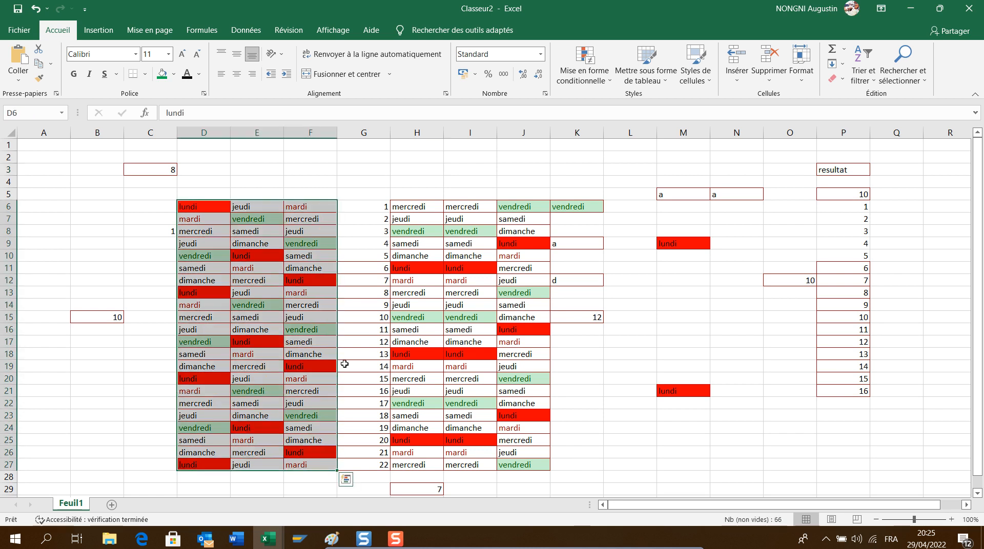
left_click_drag(399, 206, 544, 469)
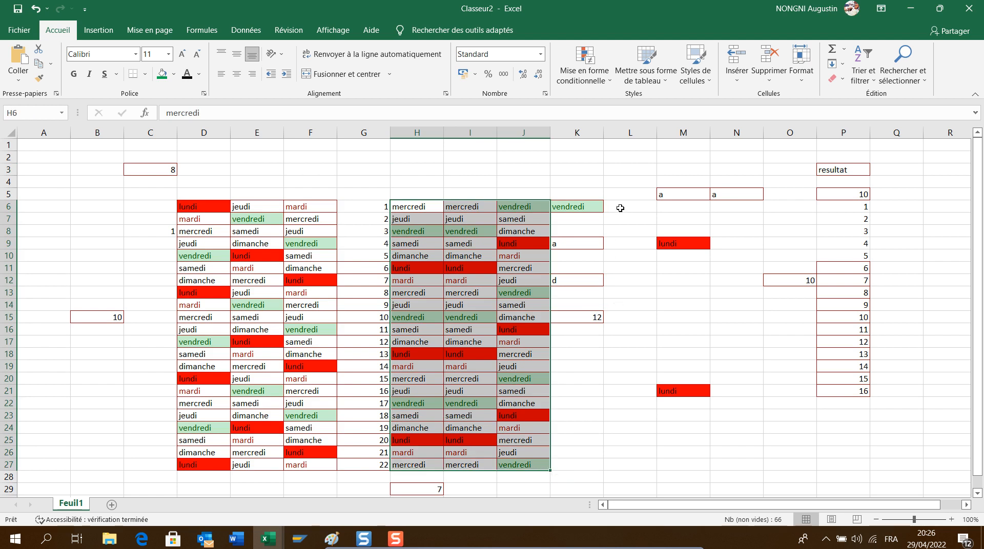
Enter jeudi in L6 and fill it down to L27 as a weekday series.
left_click(620, 208)
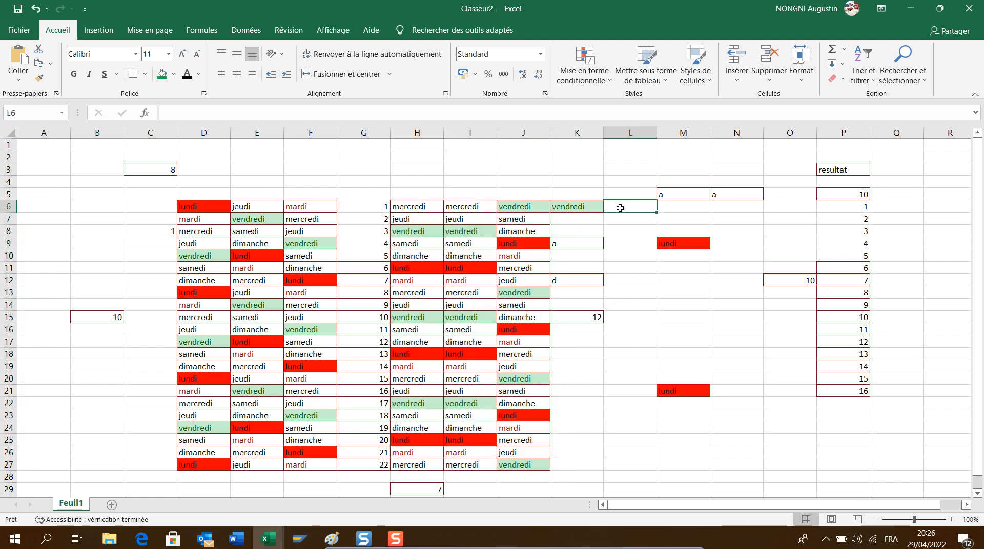
type("jeudi")
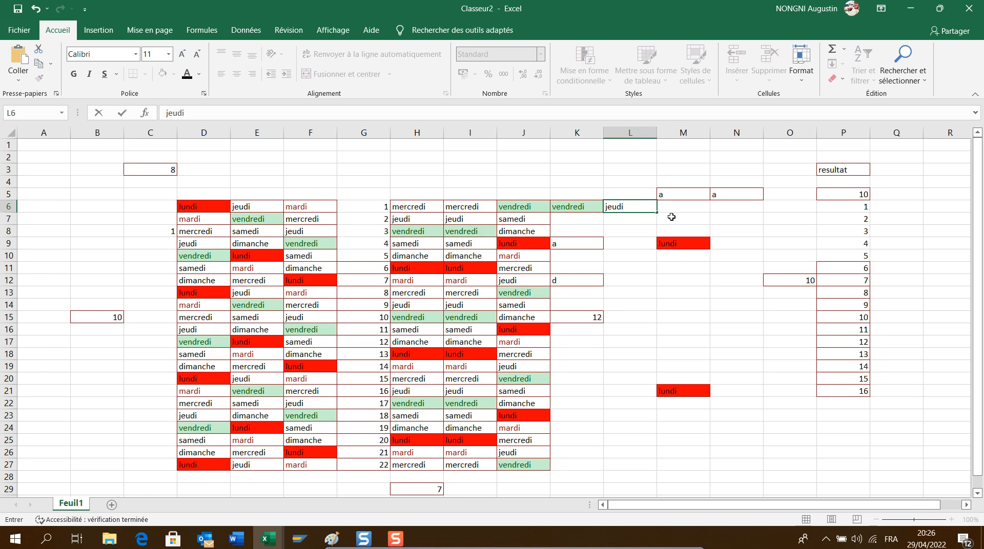
left_click(671, 217)
left_click(646, 203)
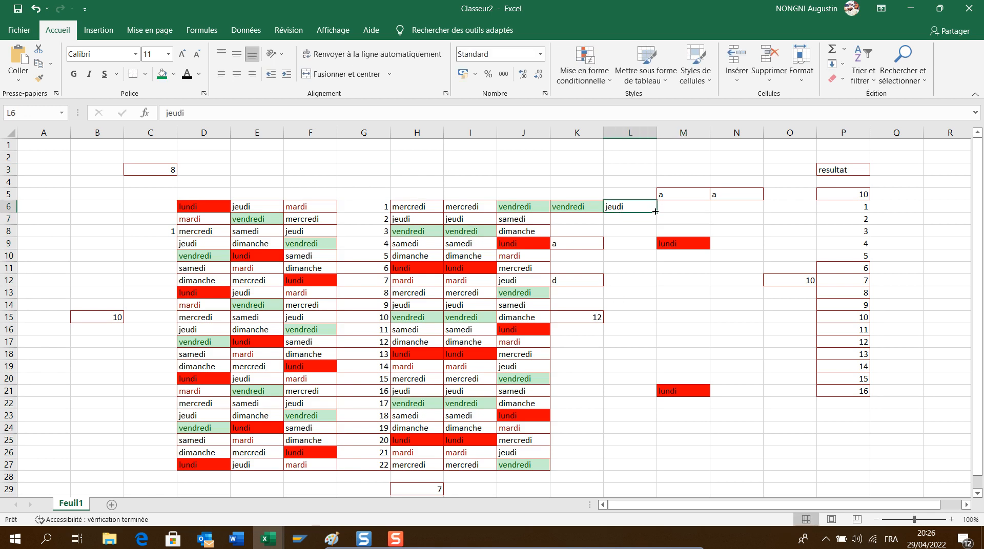
left_click_drag(657, 212, 644, 468)
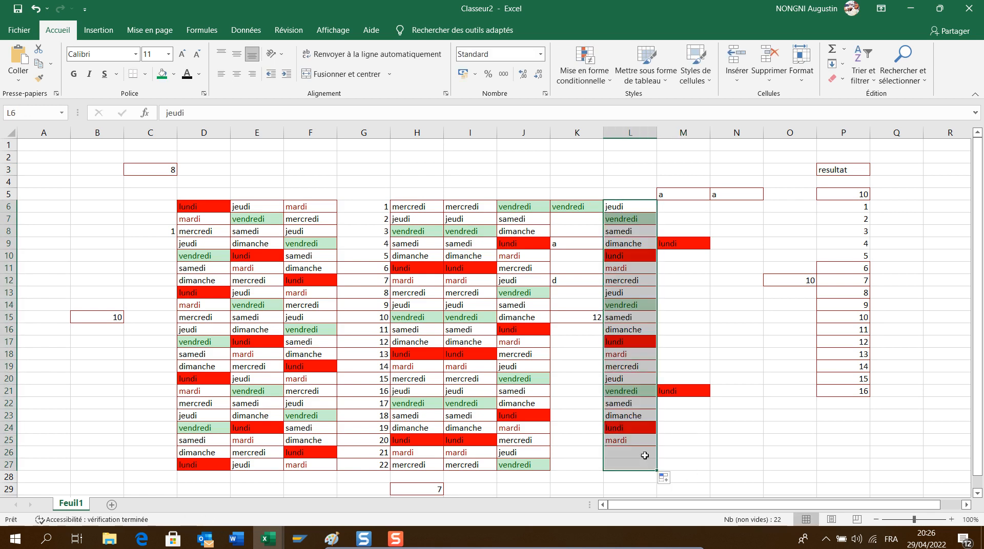
Enter 1 in M6 and fill it down to M27 as an incrementing number series.
left_click(688, 207)
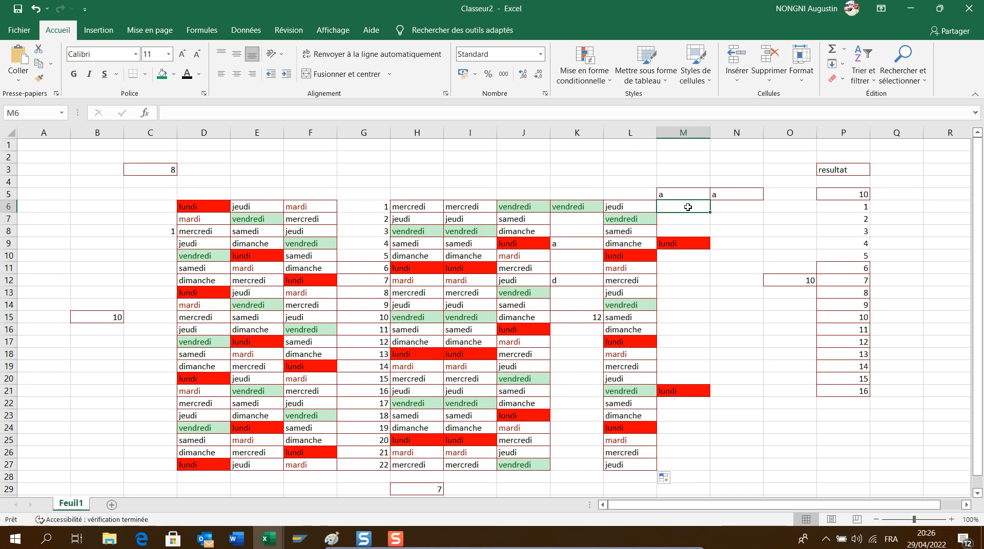
type("12")
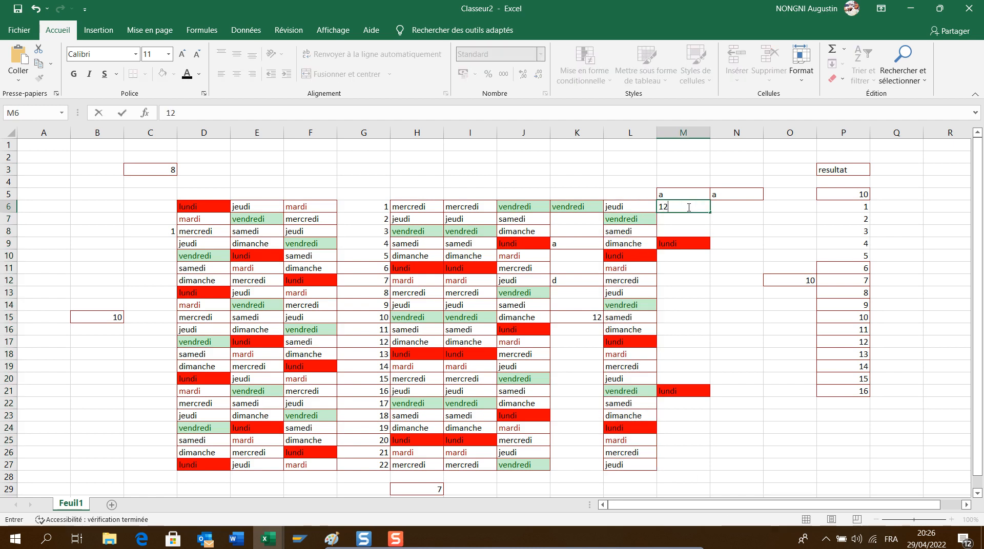
key("BackSpace")
left_click(739, 213)
left_click(695, 205)
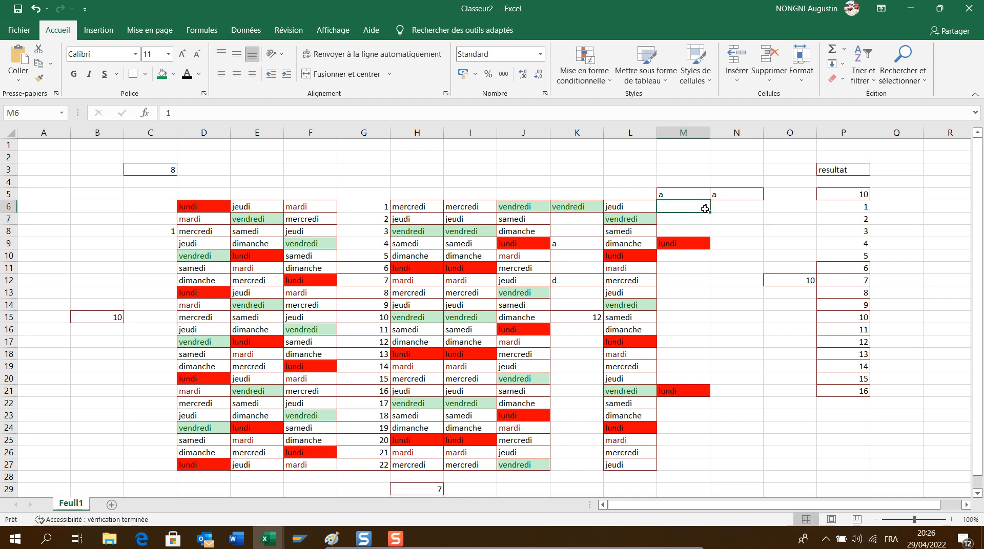
left_click_drag(705, 208, 694, 468)
left_click(747, 206)
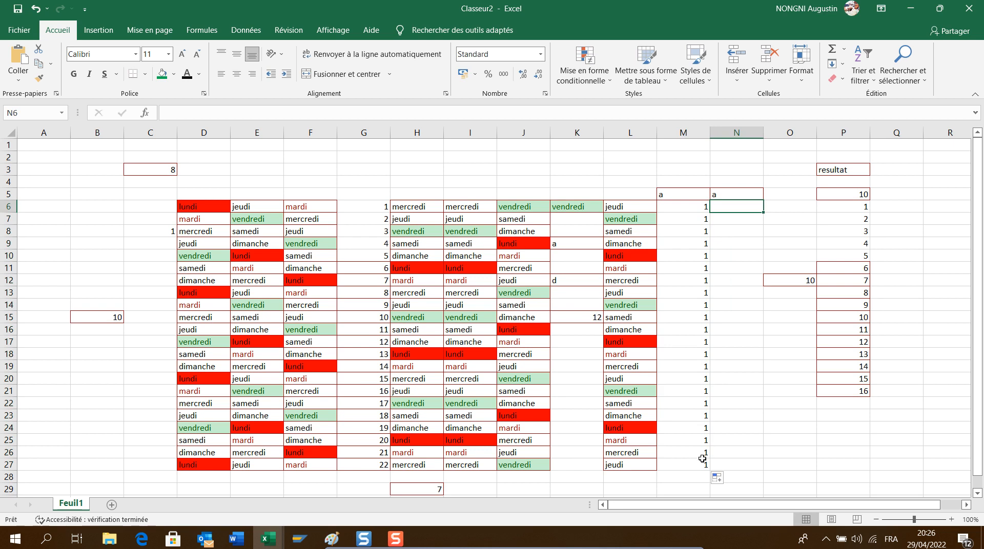
left_click(722, 478)
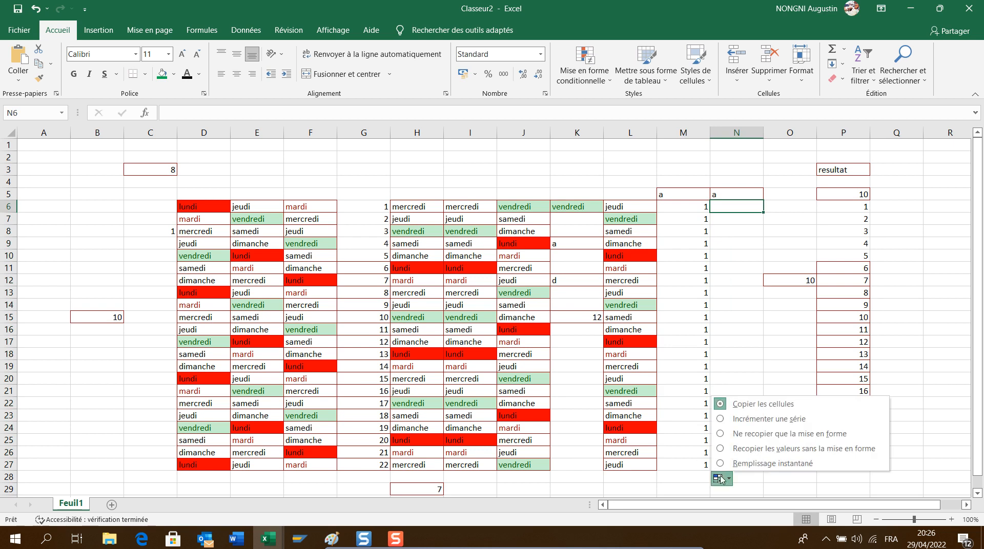
left_click(755, 421)
left_click(747, 241)
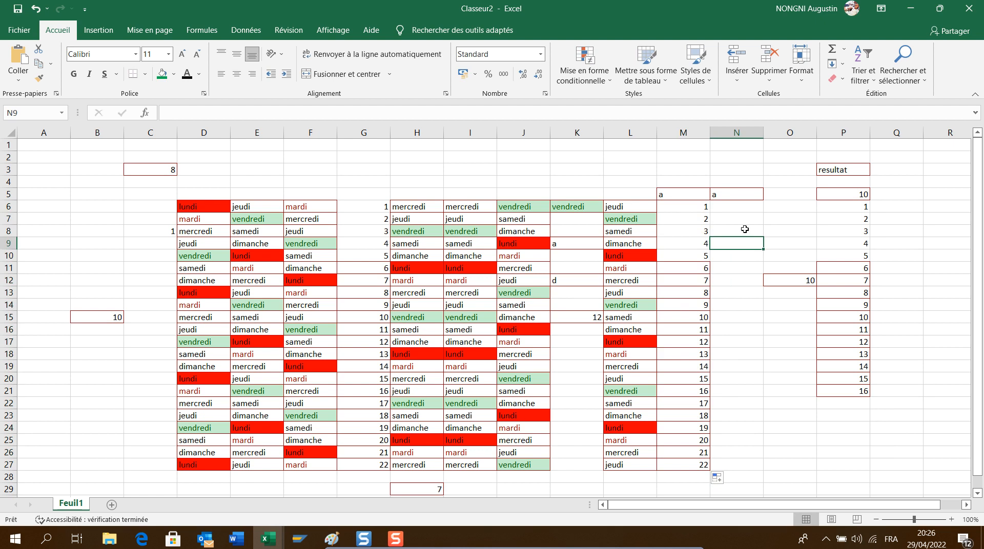
left_click(745, 229)
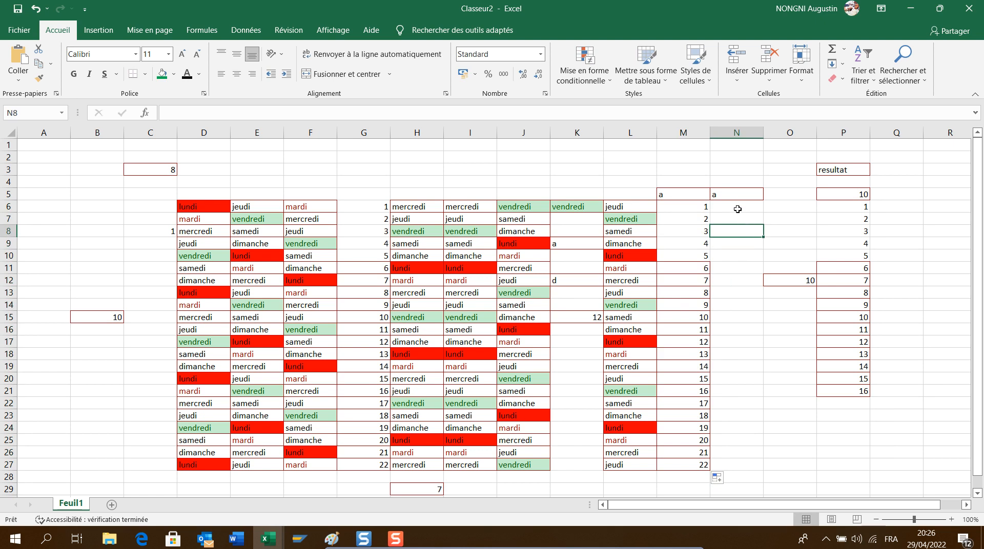
Add an equal-to highlight rule on N3 for the person's first name, with a custom solid green fill.
left_click(744, 172)
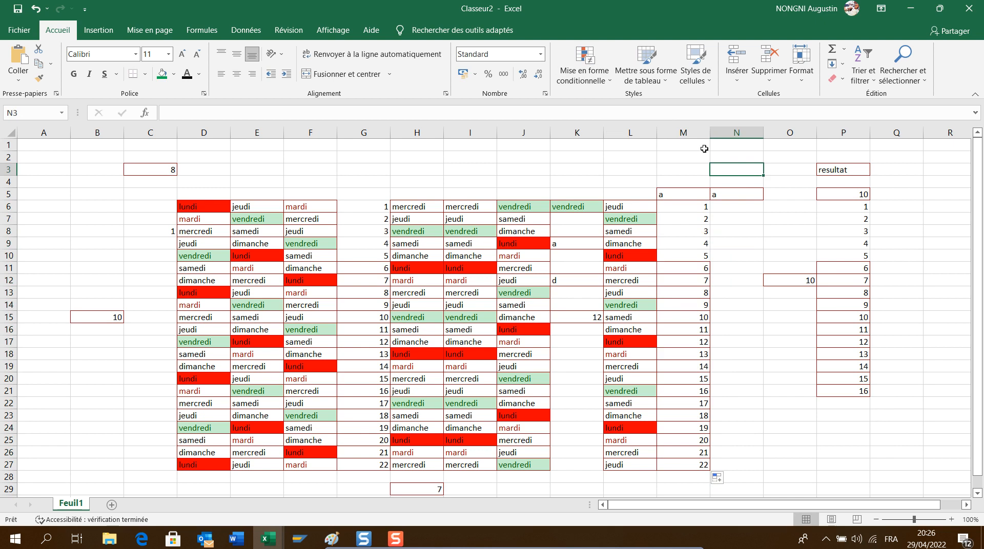
left_click(609, 81)
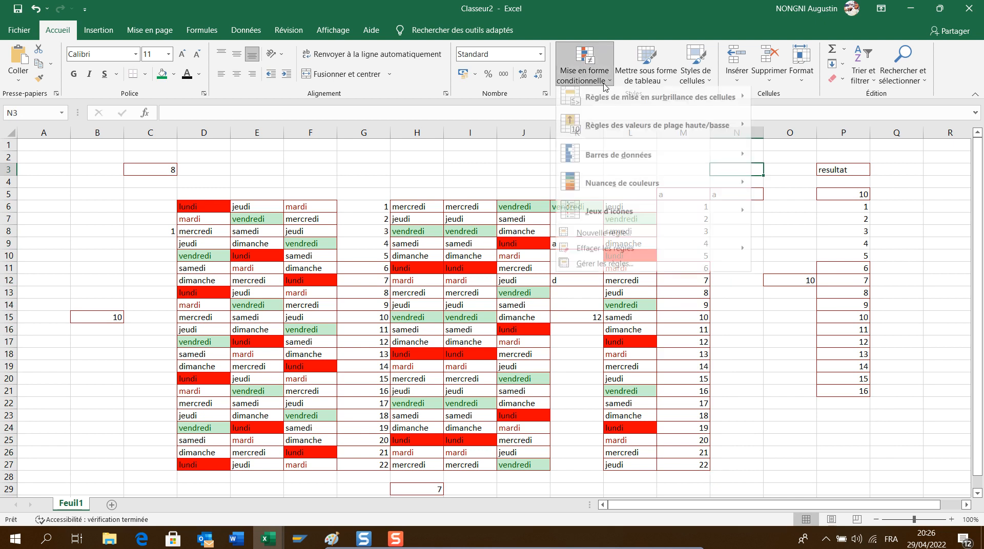
mouse_move(617, 106)
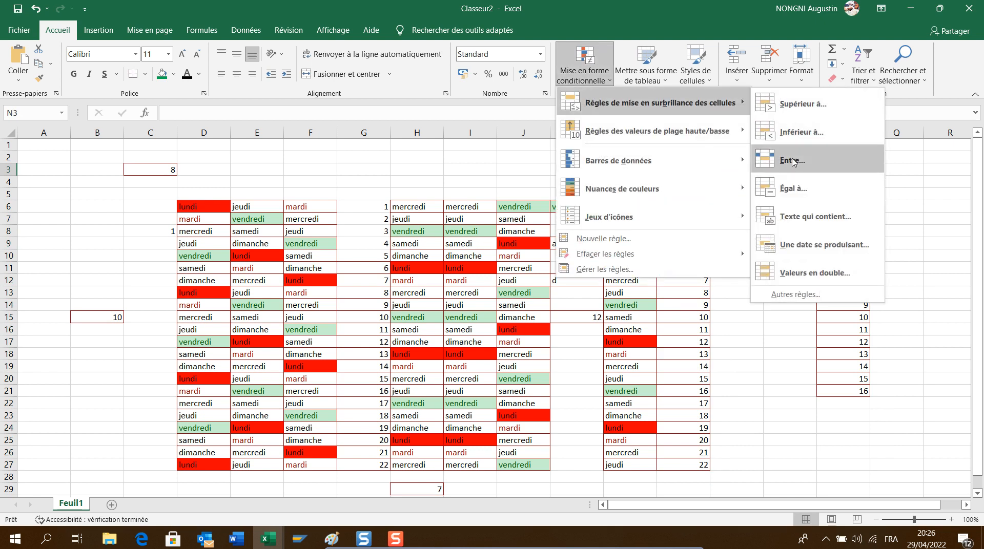
left_click(793, 190)
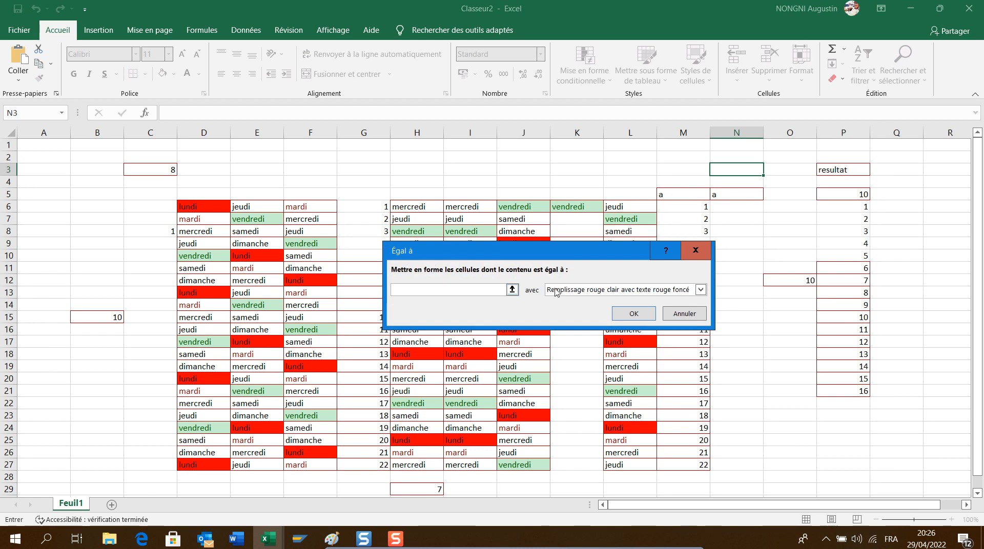
type("augustin")
left_click(701, 290)
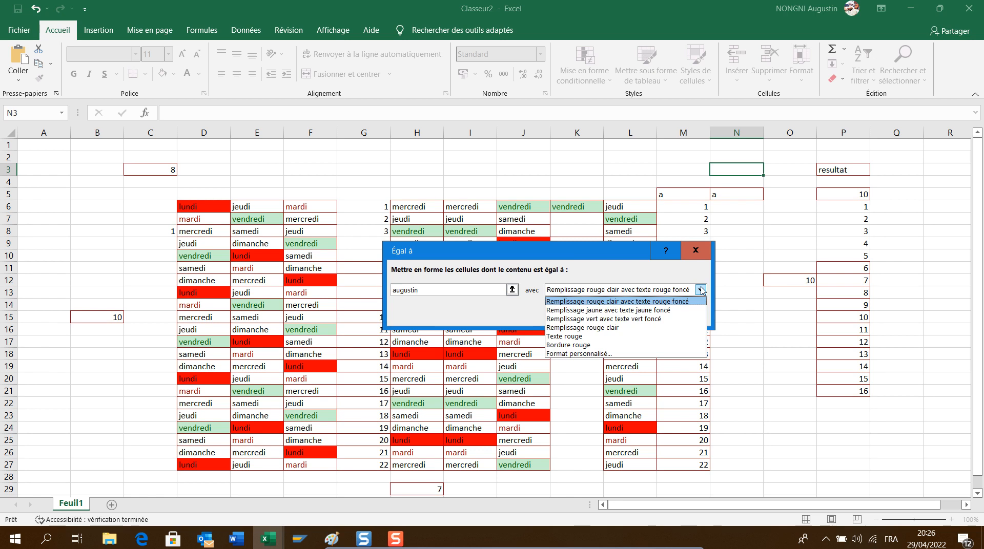
left_click(597, 354)
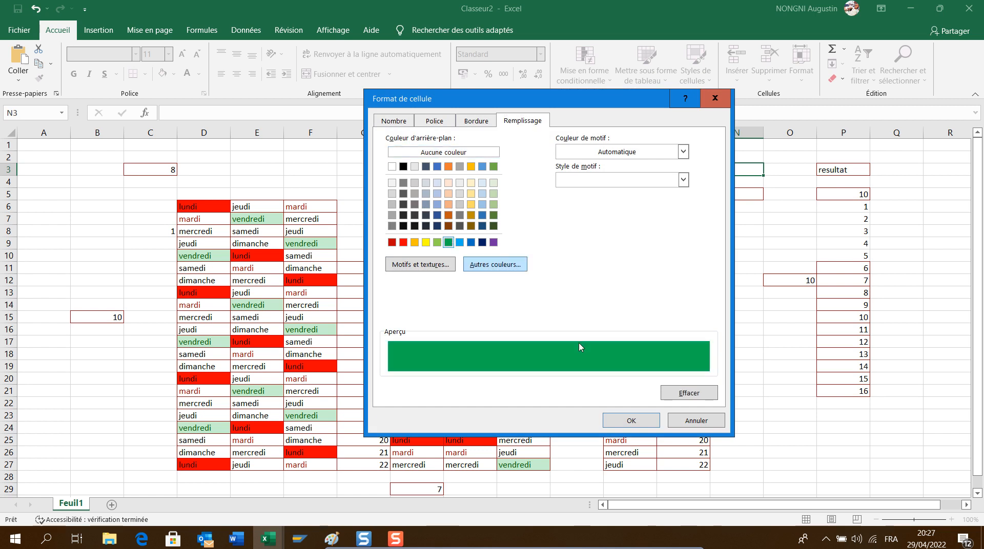
left_click(646, 420)
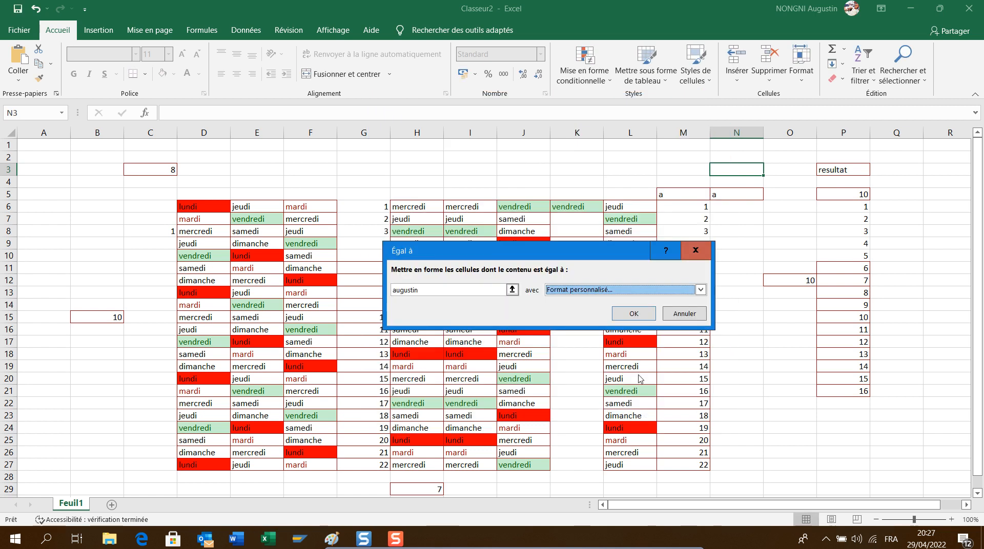
left_click(635, 314)
Enter the person's first name in N3 and in N8 to test the equal-to rule.
type("a")
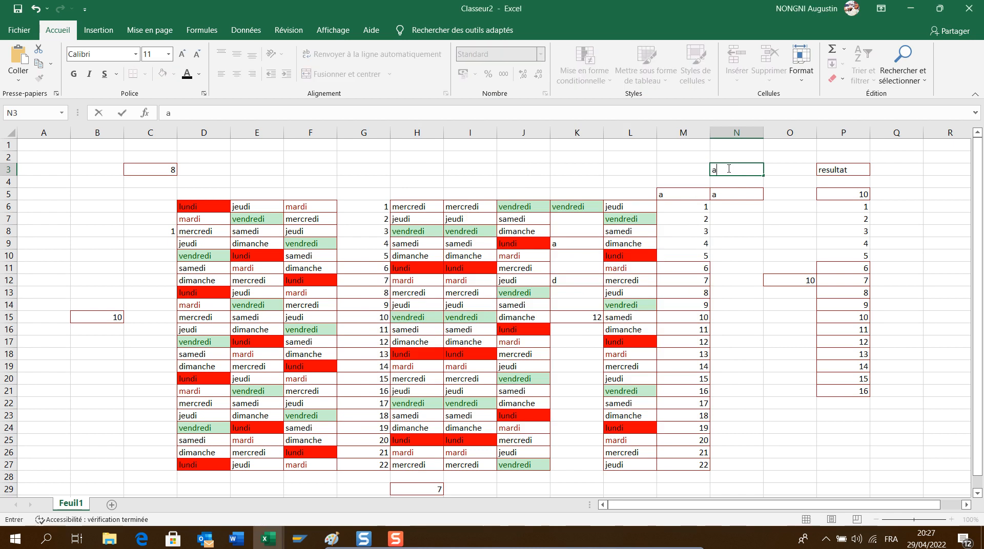
type("ugustin")
left_click(745, 228)
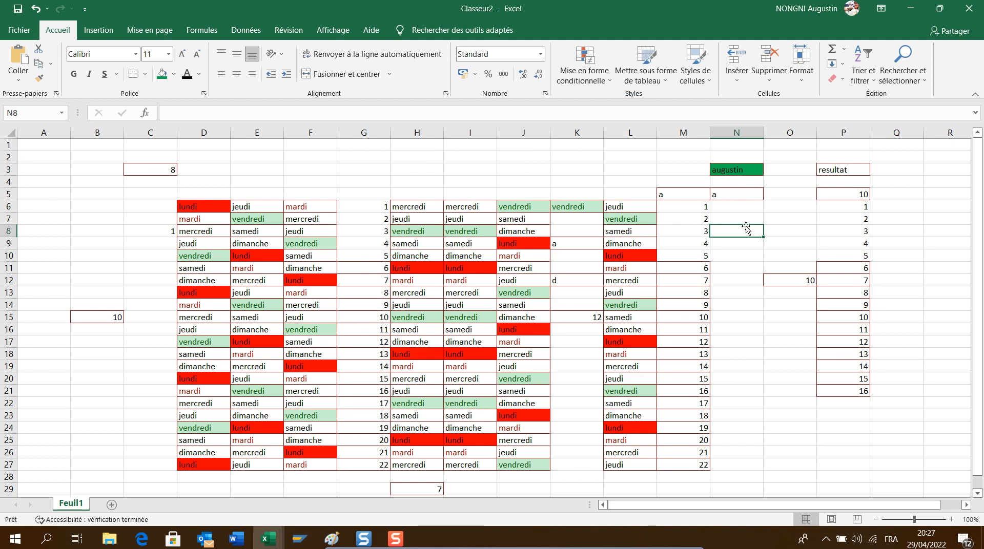
type("august")
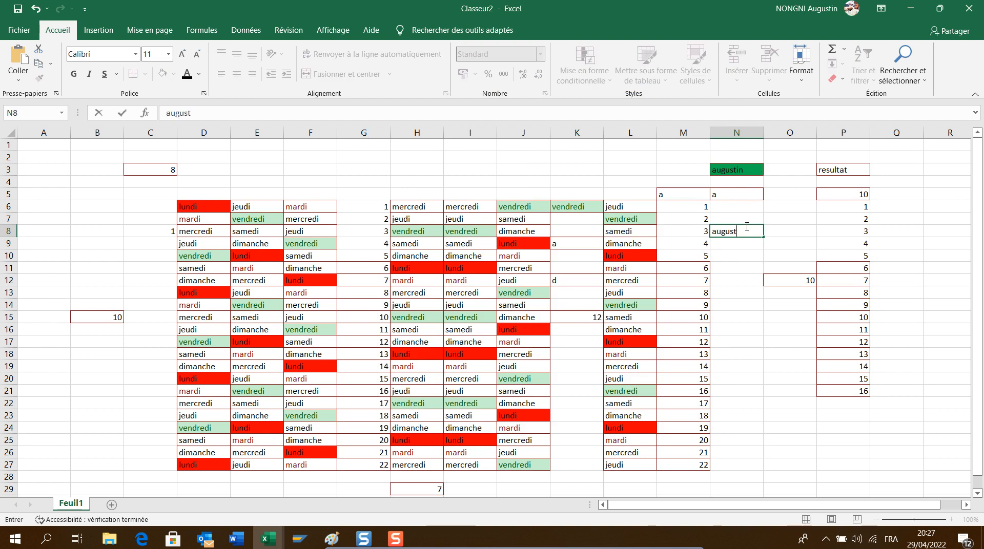
type("in")
left_click(751, 268)
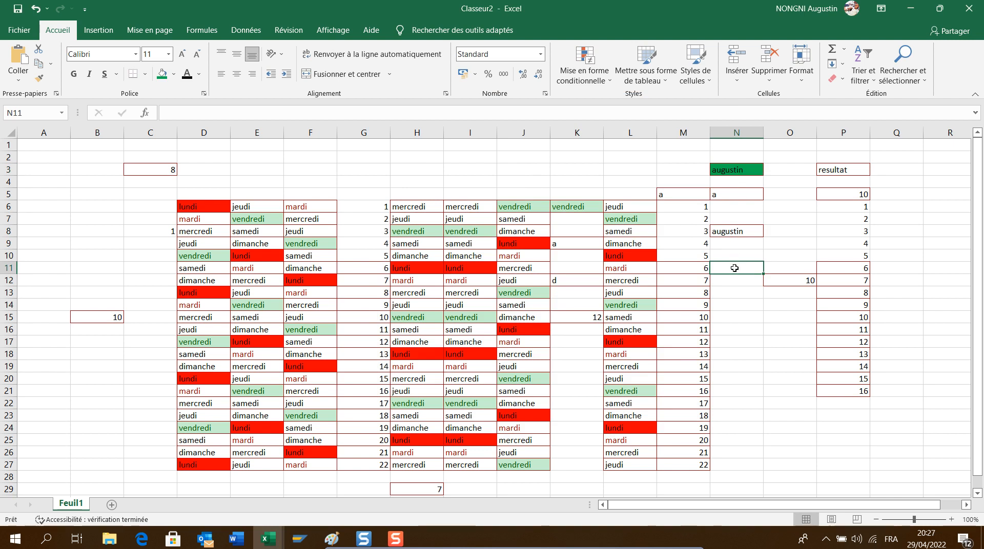
Start an equal-to highlight rule for the range N11:N27.
left_click_drag(734, 268, 732, 468)
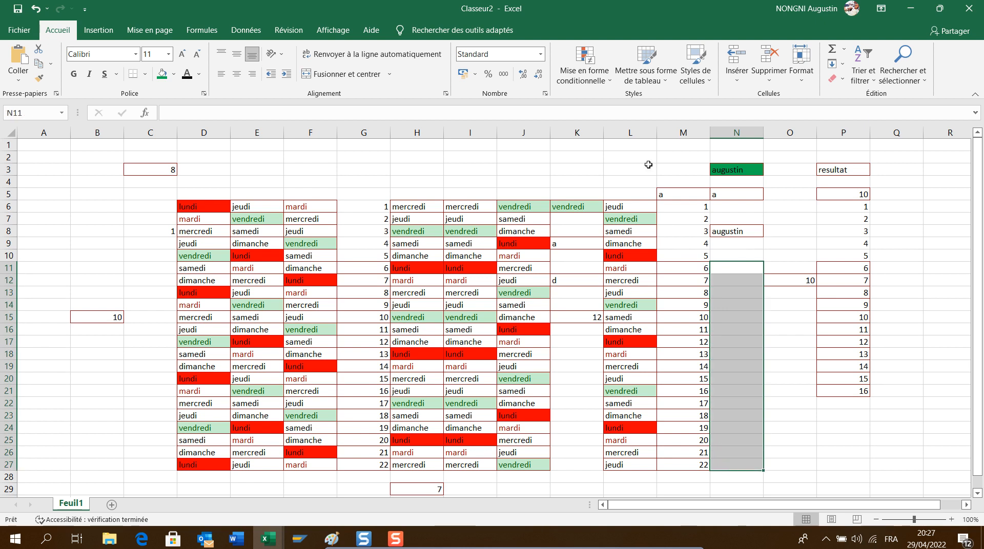
left_click(609, 82)
mouse_move(614, 106)
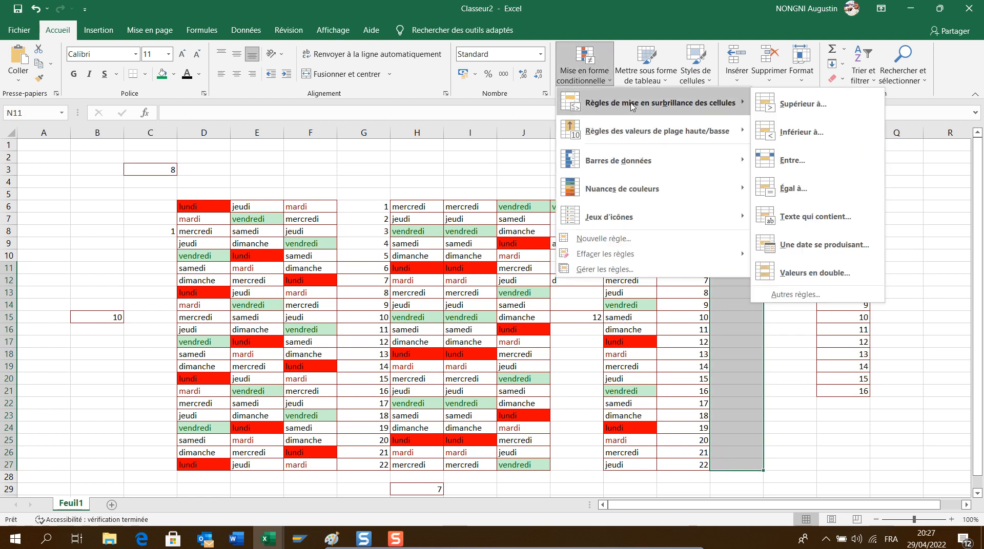
left_click(793, 189)
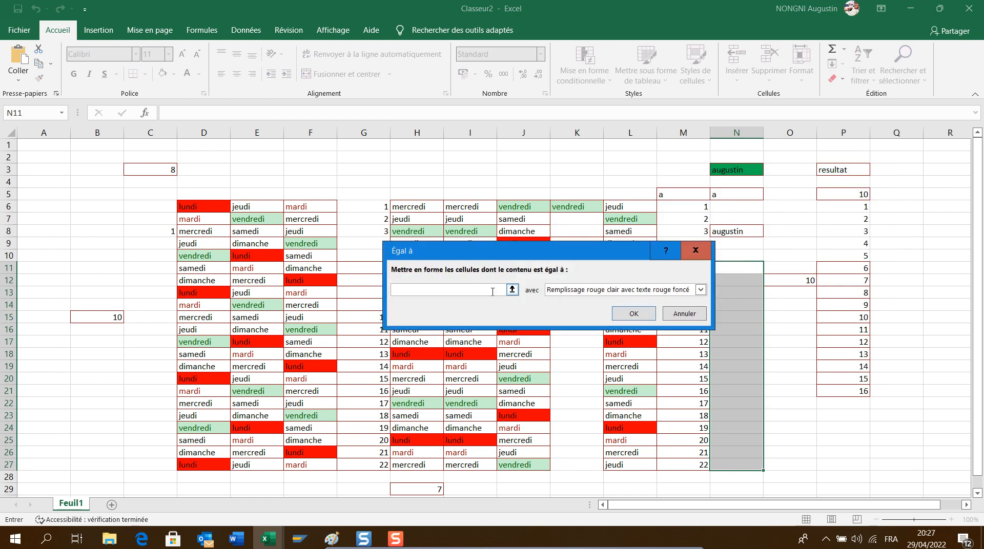
type("augus")
key("BackSpace")
key("BackSpace")
key("BackSpace")
key("BackSpace")
key("BackSpace")
key("BackSpace")
Set the equal-to rule's text to l'homme des systèmes with a custom light blue fill and apply it.
type("l'homme des systèmes")
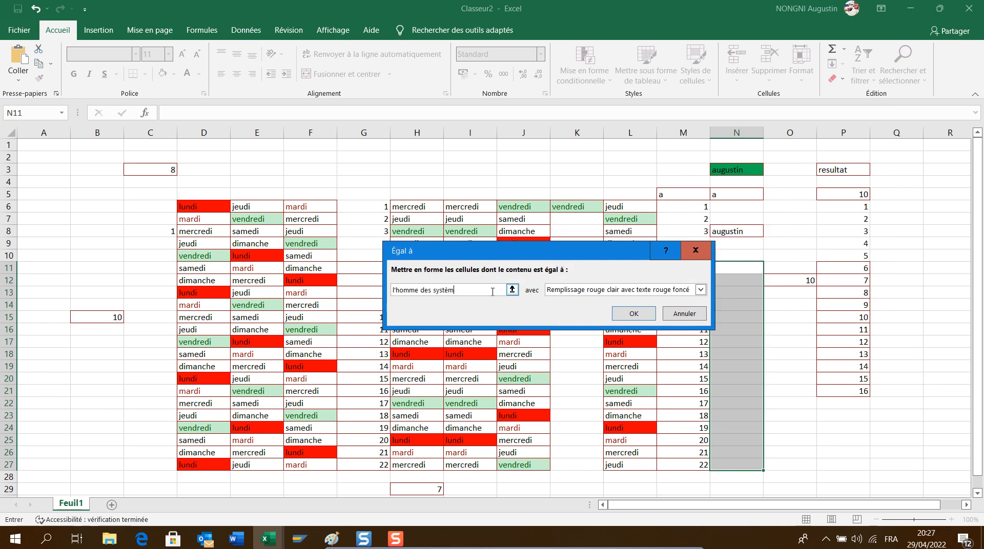
left_click(701, 291)
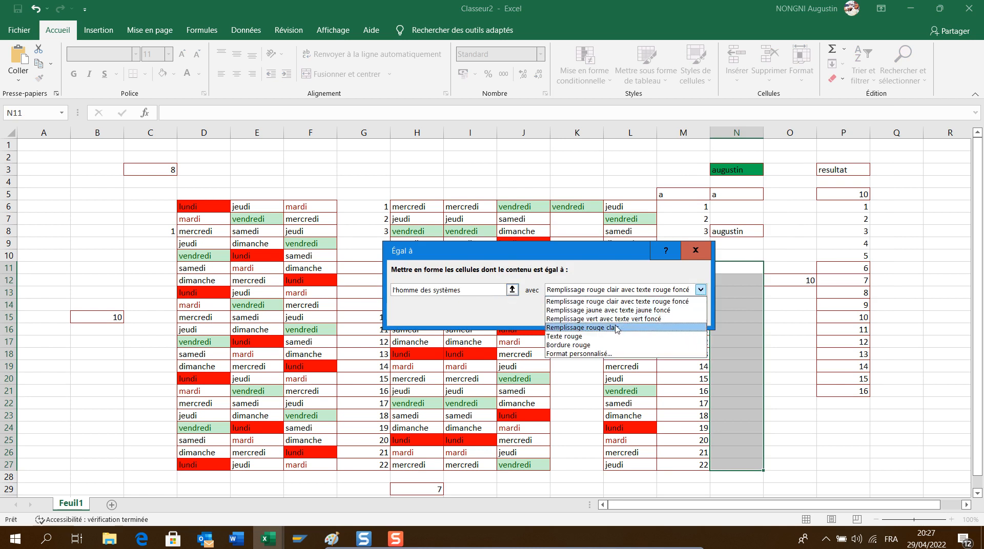
left_click(580, 355)
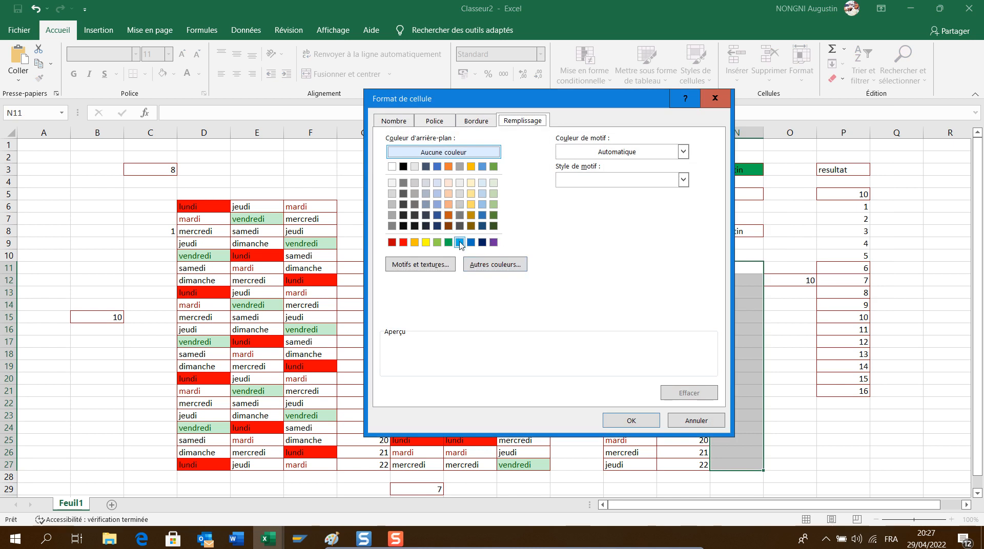
left_click(460, 243)
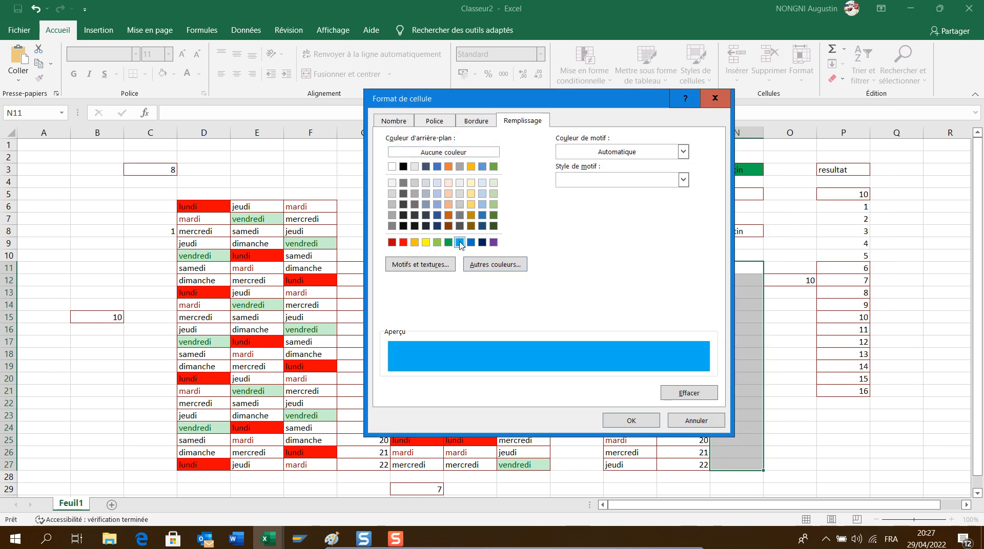
left_click(640, 422)
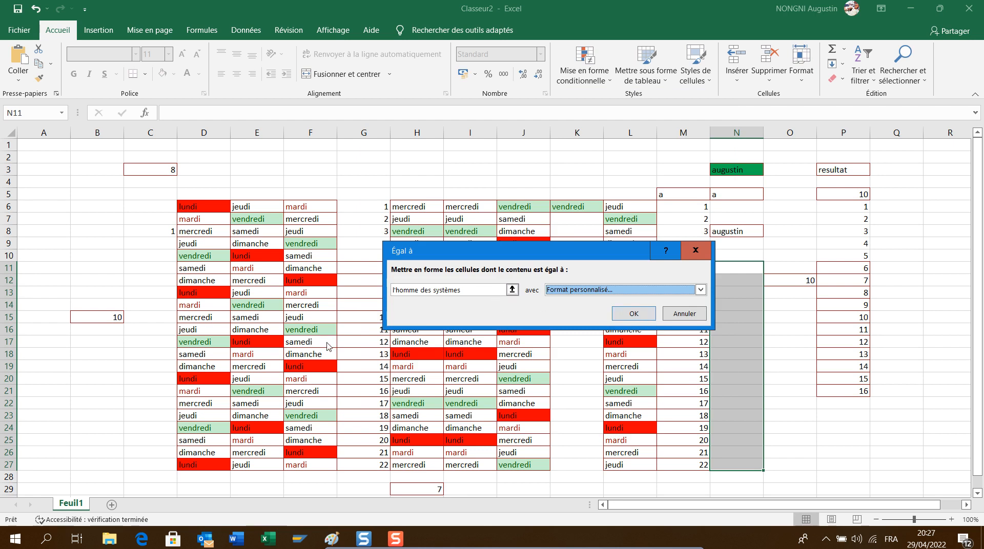
key("Return")
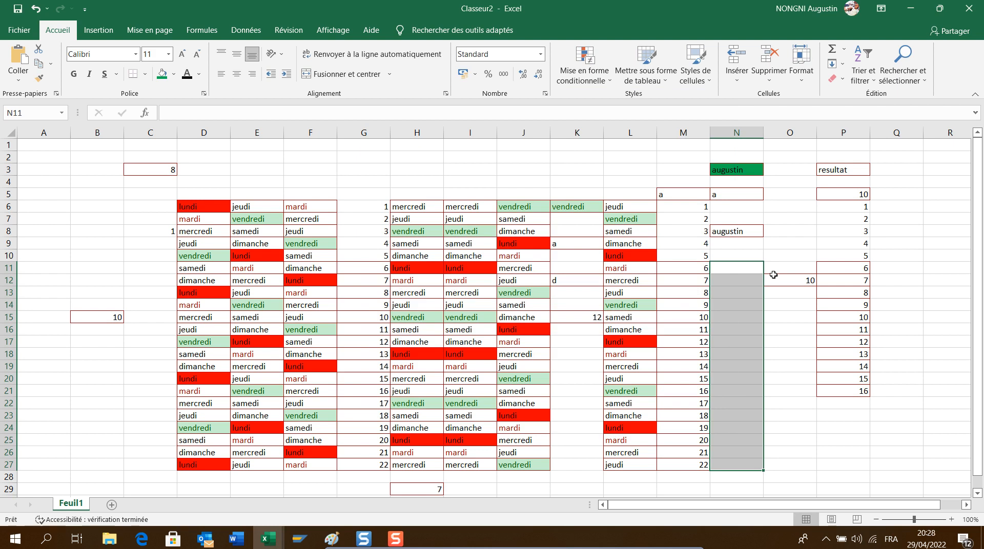
Enter l'homme des systèmes in N11 to test the rule and widen column N to fit the text.
left_click(743, 267)
type("l")
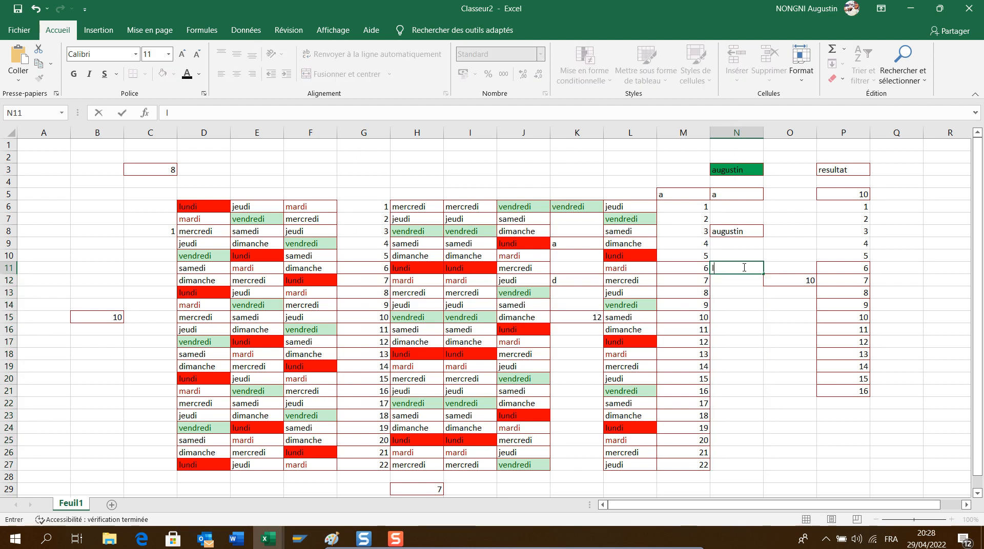
type("'homme des systèmes")
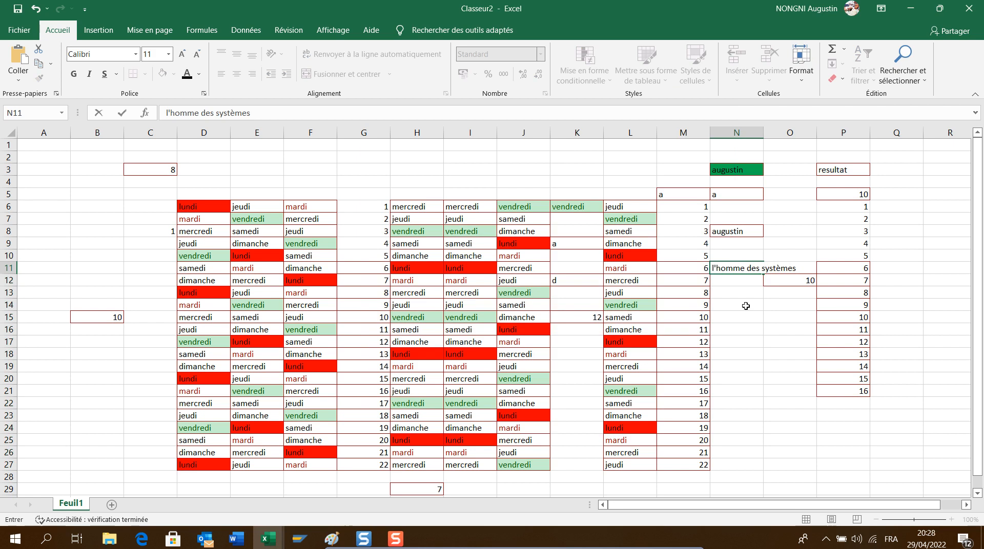
left_click(740, 326)
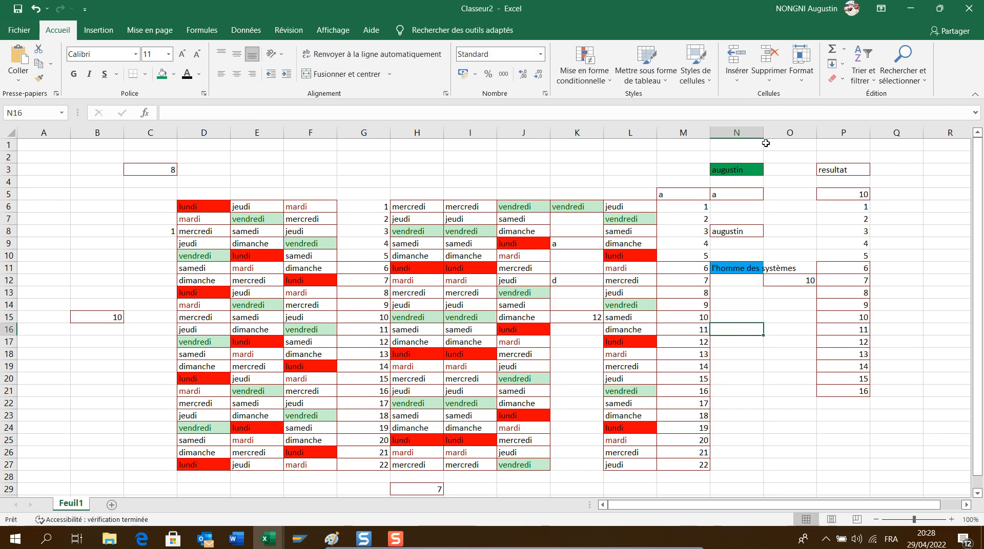
left_click_drag(763, 134, 825, 137)
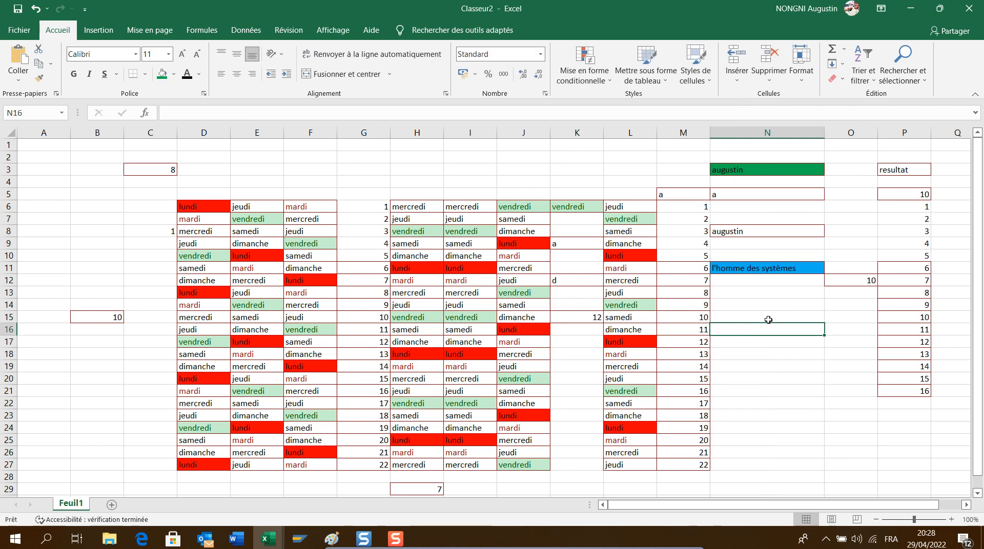
left_click(752, 341)
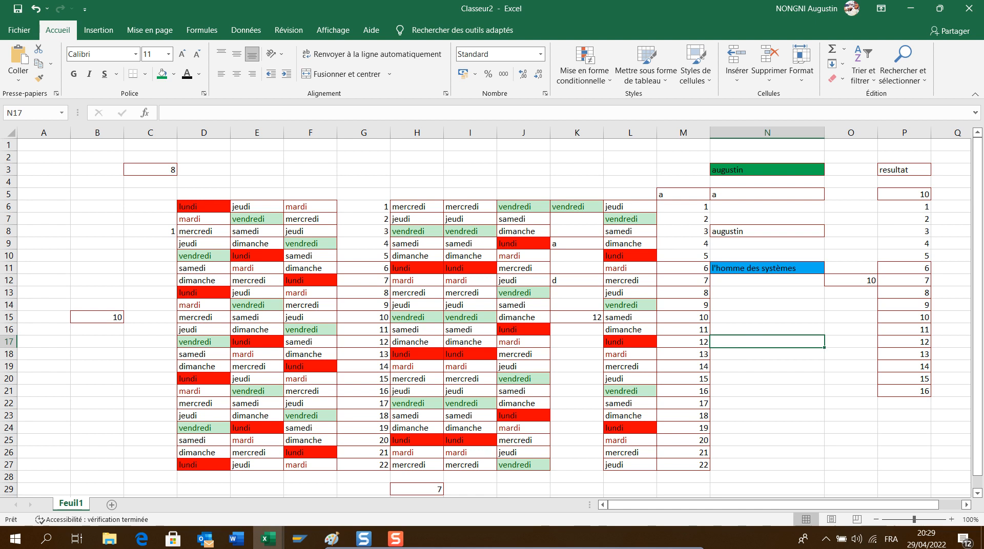
left_click_drag(666, 548, 644, 449)
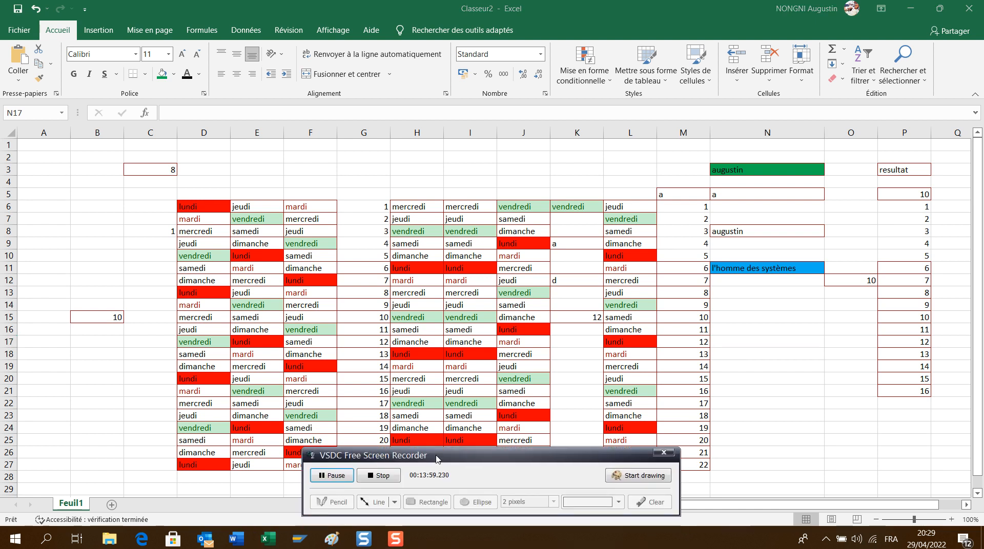